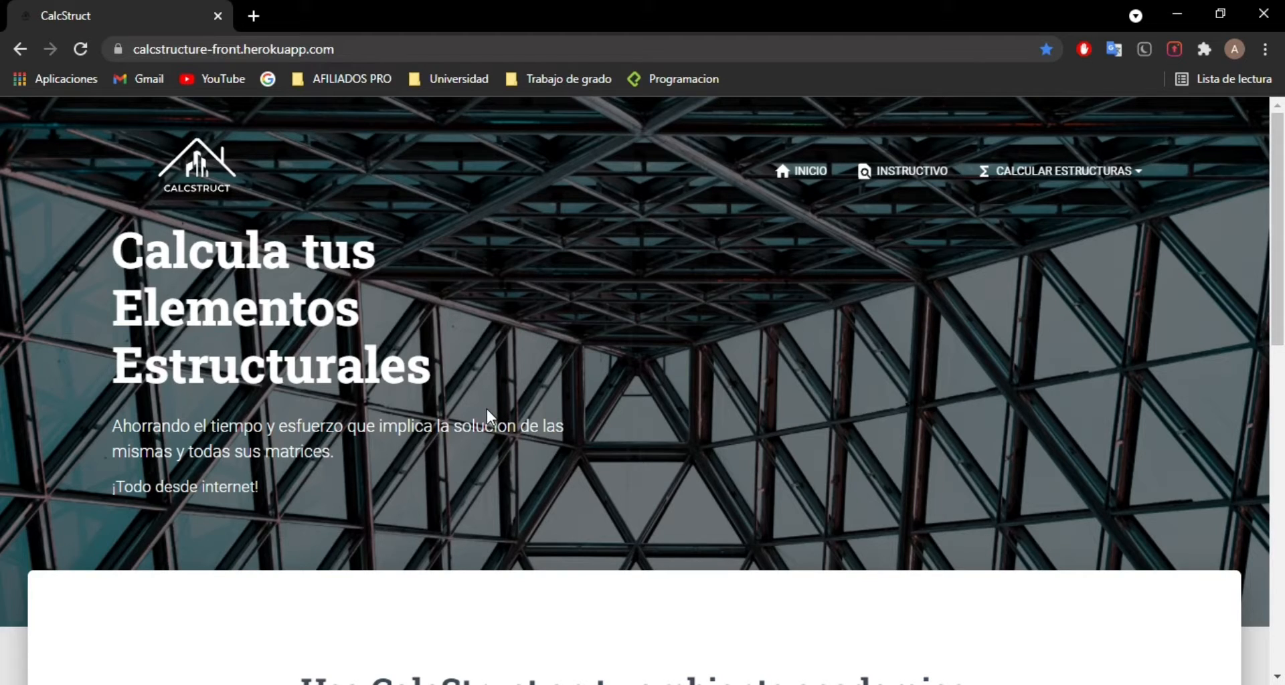
# Step: Open the Calcular Cercha page of the CalcStruct site and look over its input form
pyautogui.scroll(-10, 487, 410)
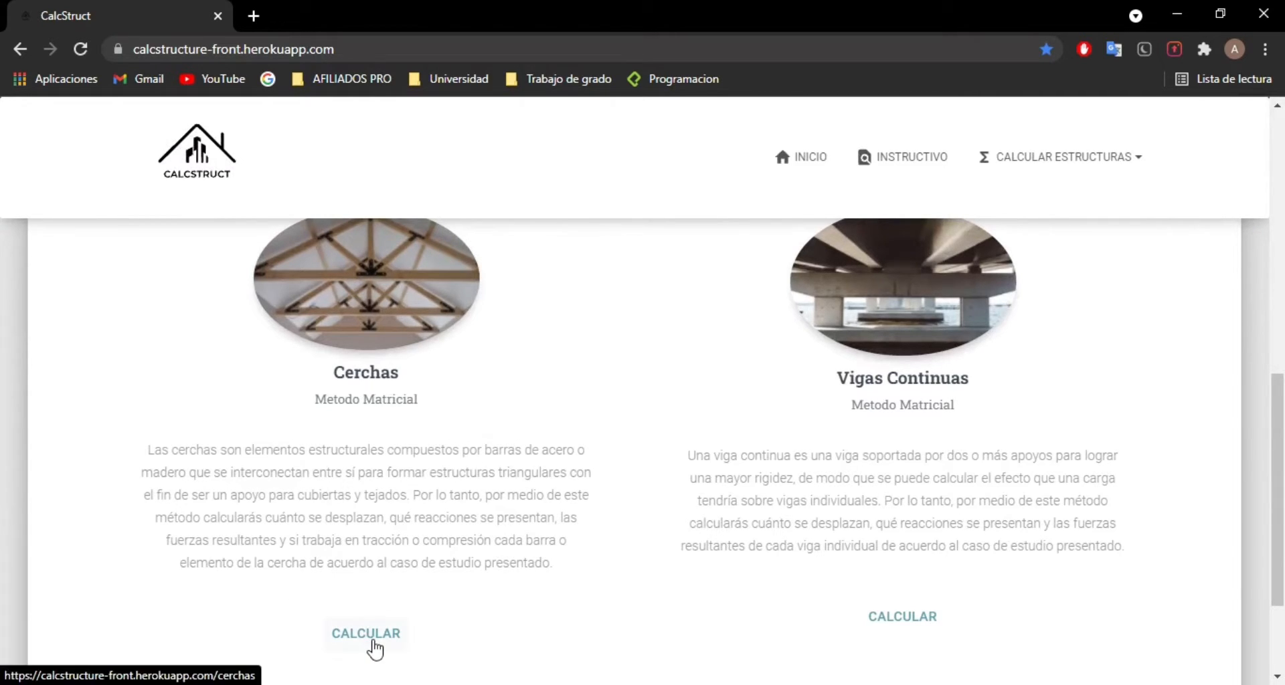
pyautogui.scroll(10, 763, 435)
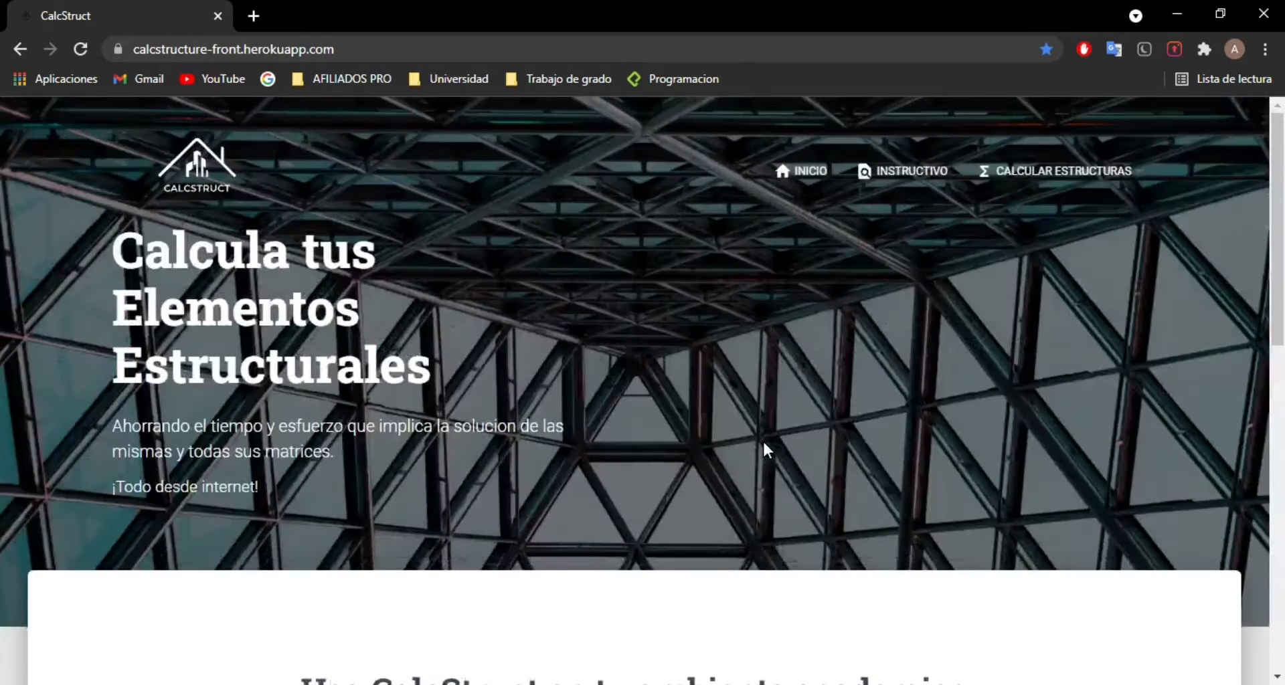
pyautogui.click(1111, 176)
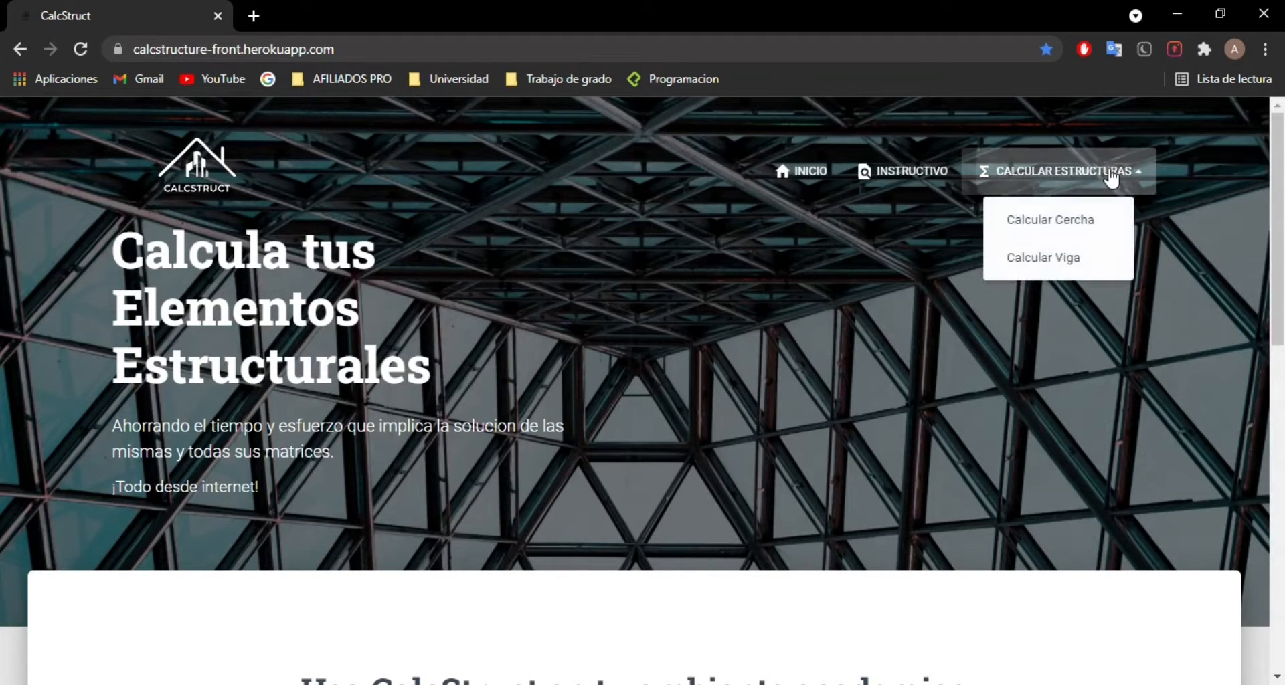
pyautogui.click(1064, 227)
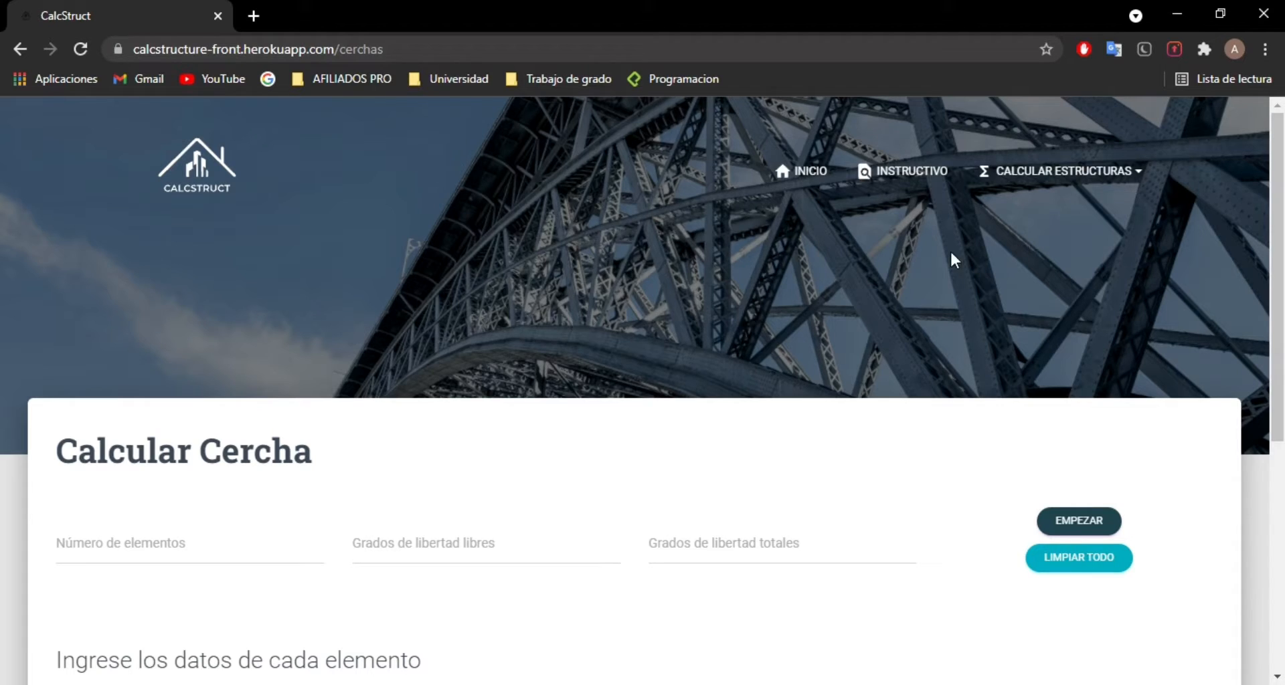
pyautogui.scroll(-1, 807, 279)
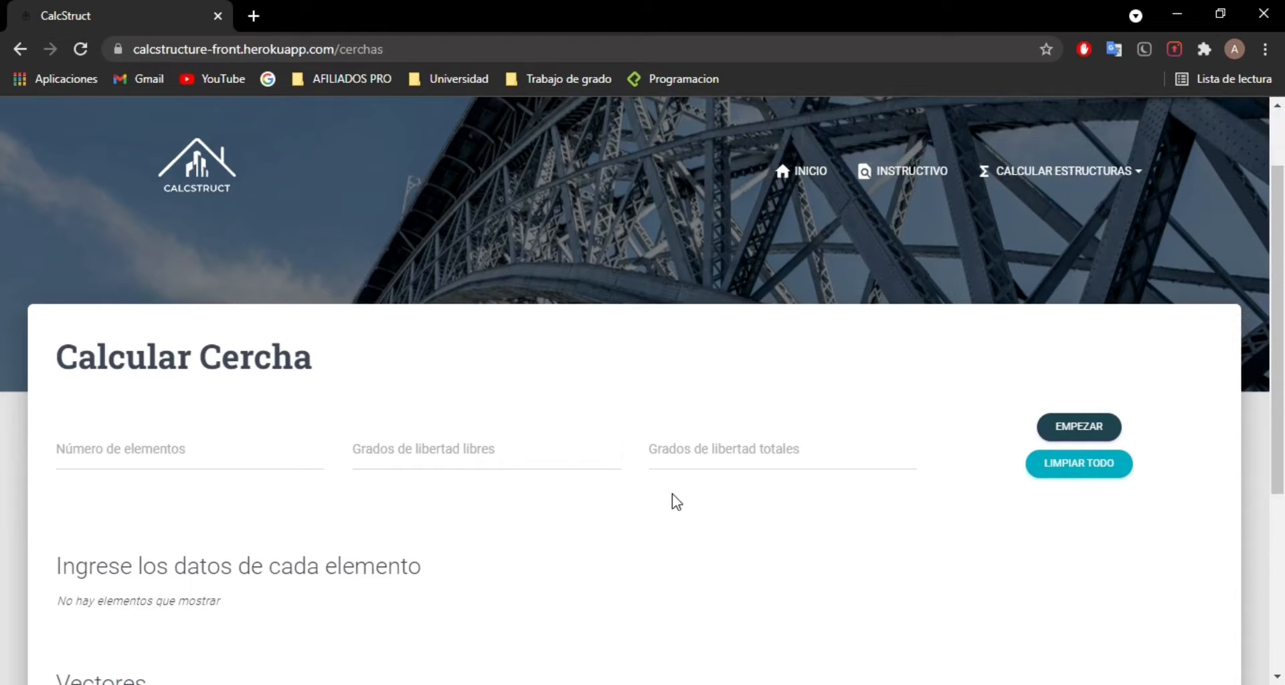
pyautogui.scroll(-1, 682, 492)
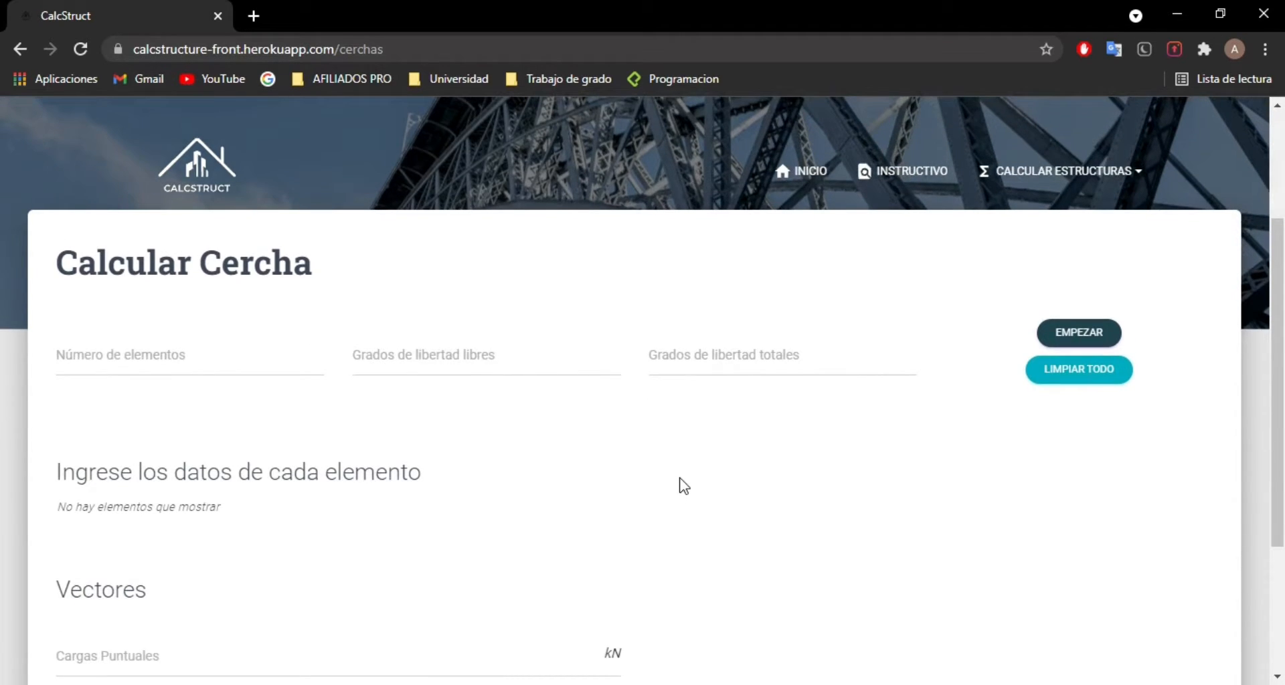
pyautogui.scroll(2, 683, 486)
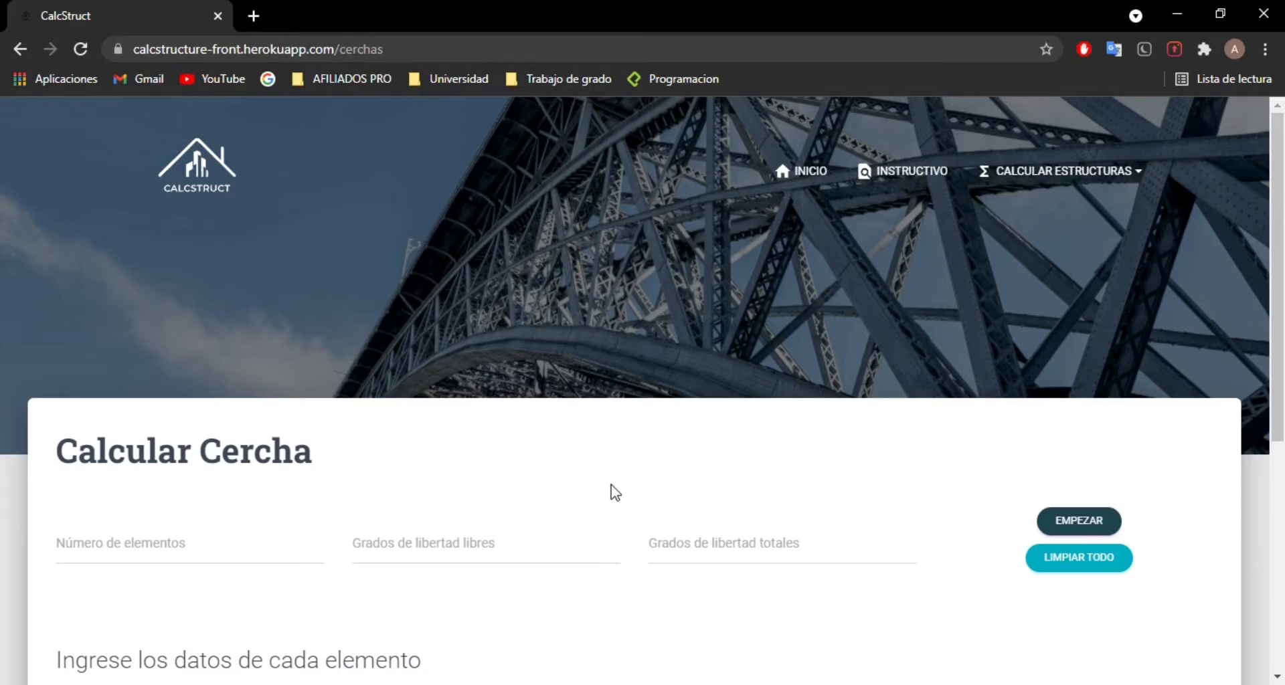
# Step: Switch to the Excel workbook "Ejemplo cálculo de cercha en CalcStruct.xlsx" and examine the truss diagram of Ejercicio #1
pyautogui.moveTo(320, 684)
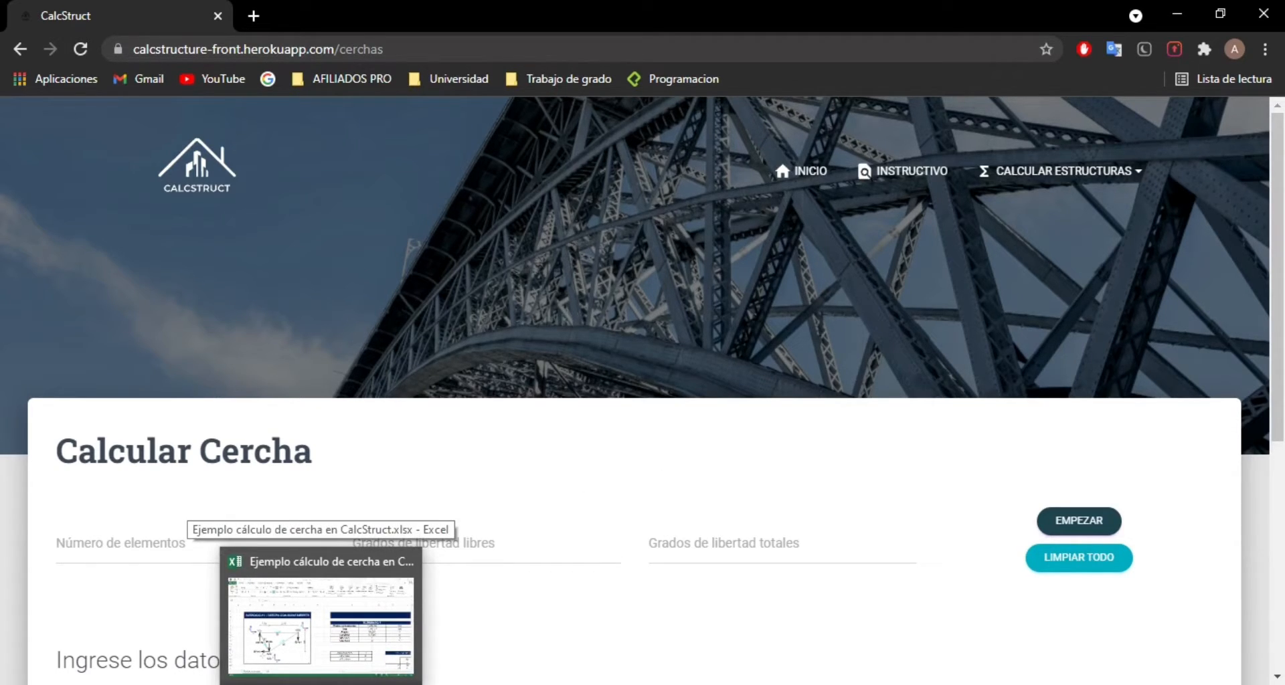
pyautogui.click(320, 626)
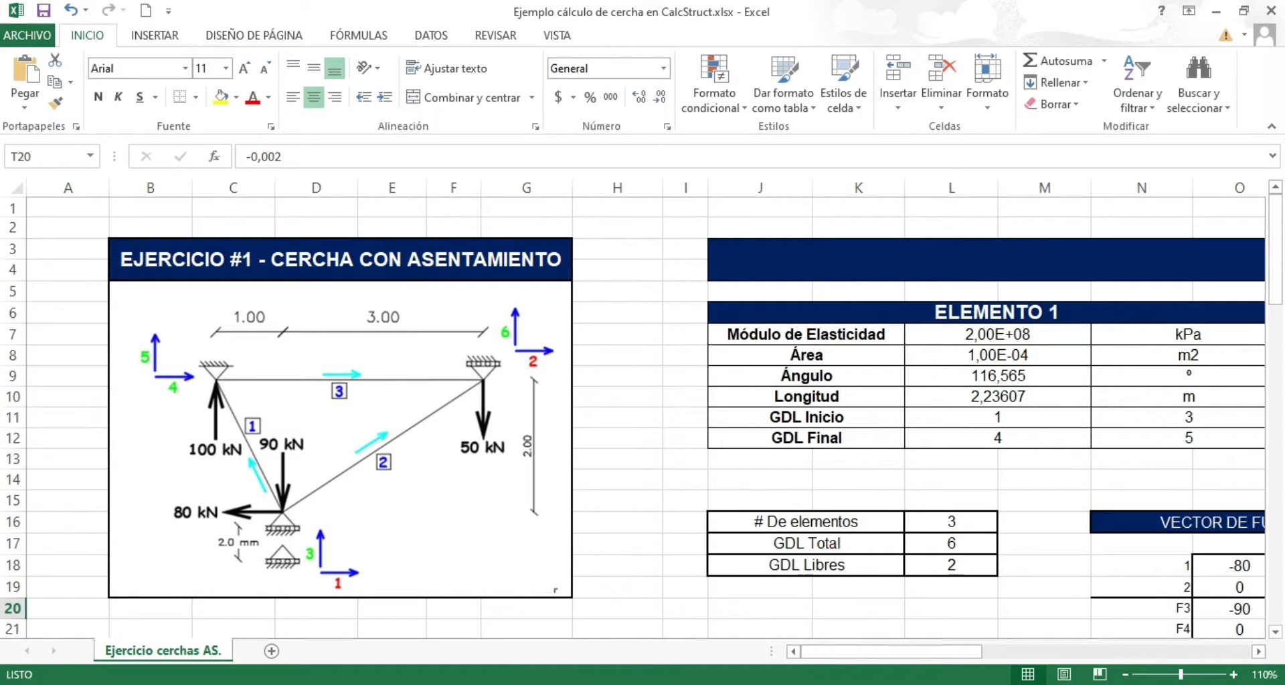
pyautogui.hotkey('alt', 'Tab')
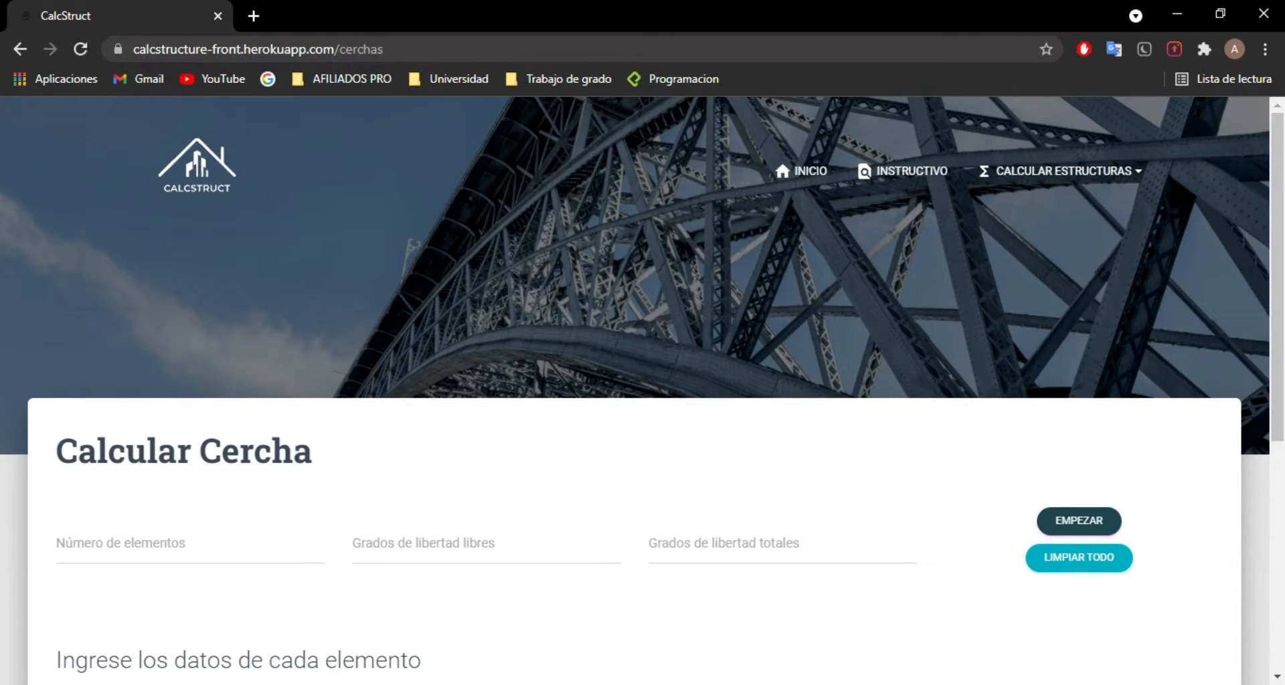
pyautogui.click(323, 684)
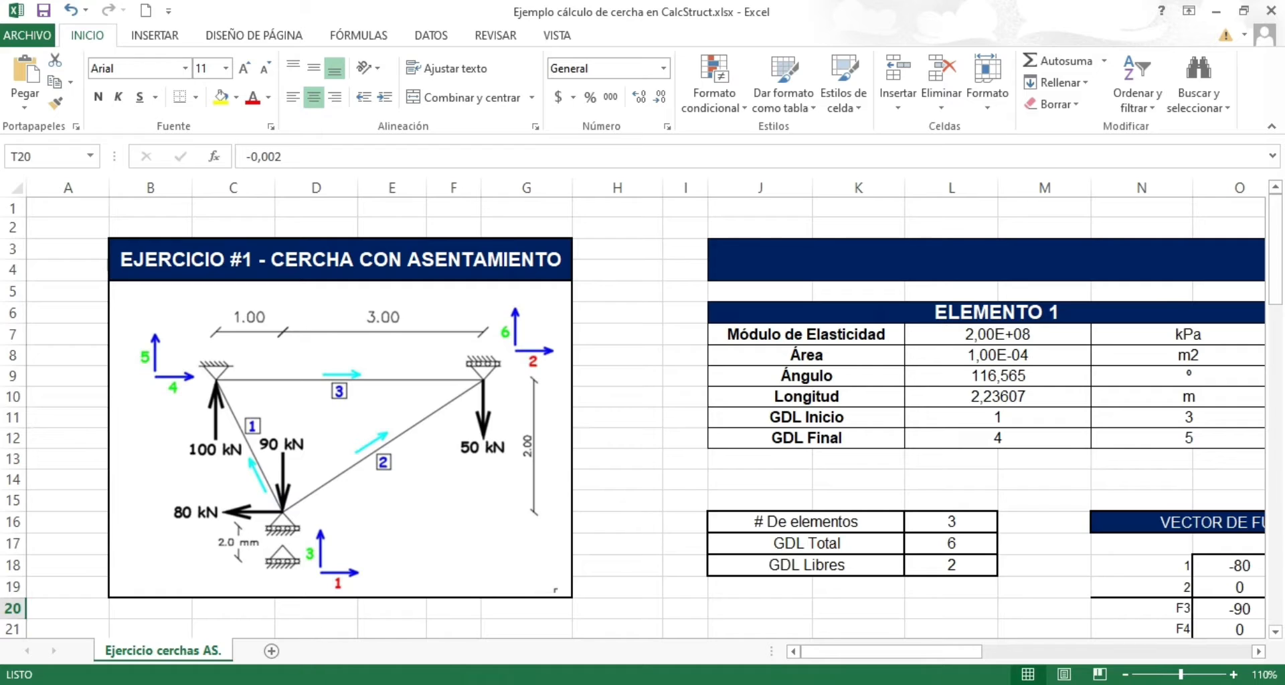
# Step: Return to the CalcStruct page in Chrome and set the number of truss elements to 3, checking it against the Excel diagram
pyautogui.hotkey('alt', 'Tab')
pyautogui.scroll(-3, 264, 408)
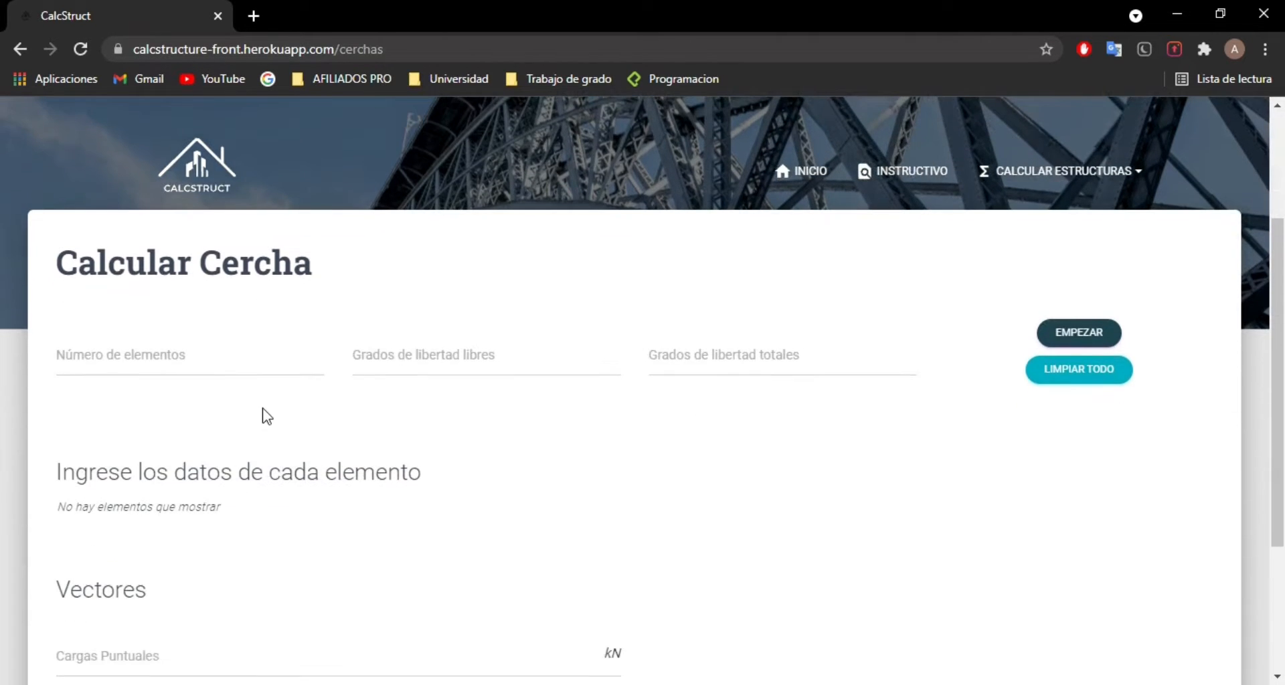
pyautogui.click(139, 359)
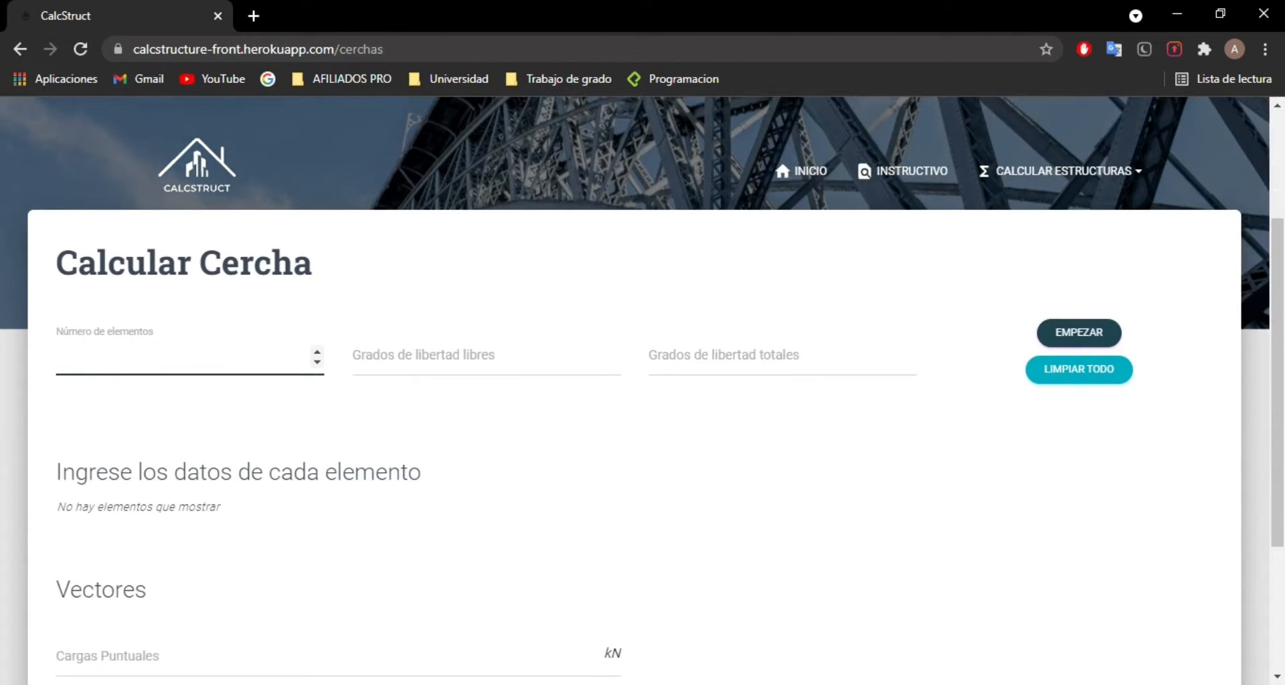
pyautogui.hotkey('alt', 'Tab')
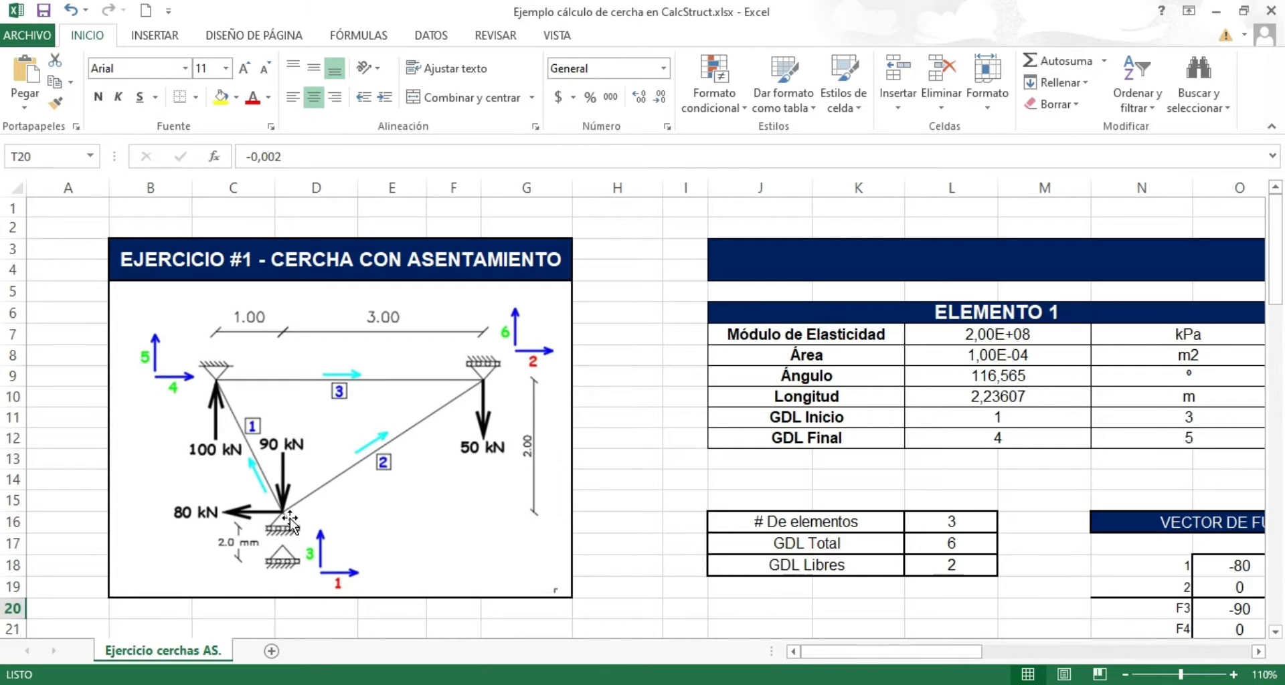
pyautogui.hotkey('alt', 'Tab')
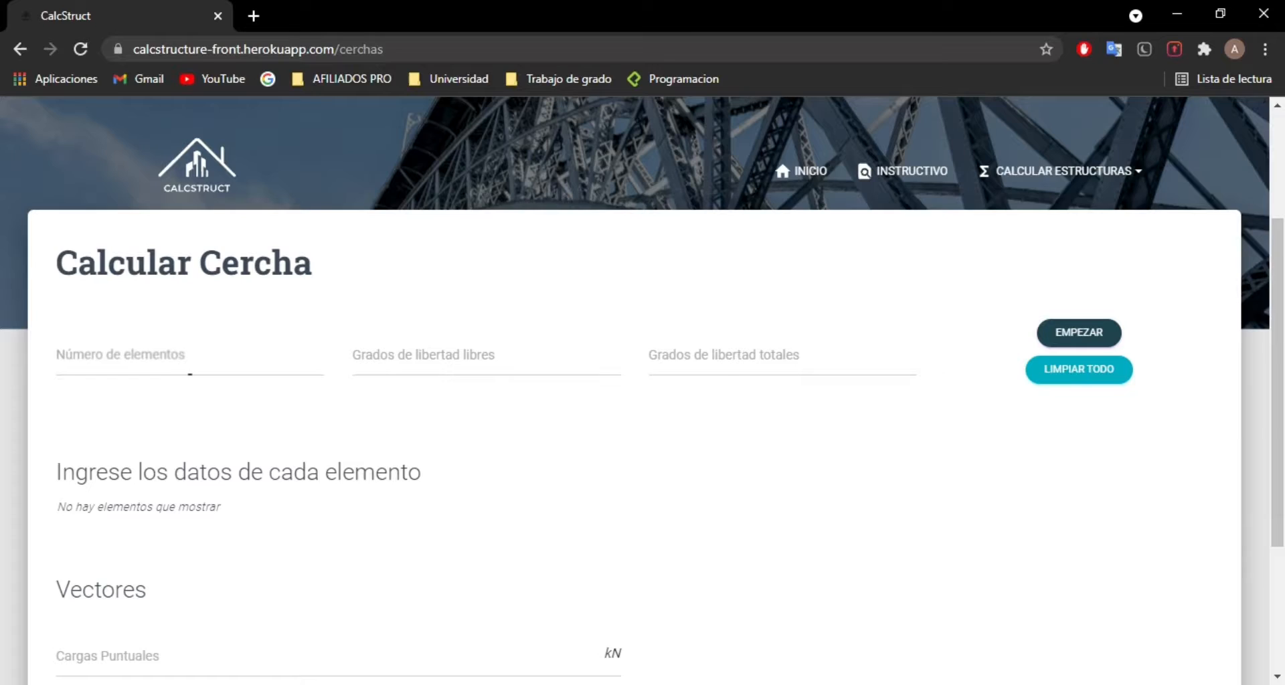
pyautogui.write('3')
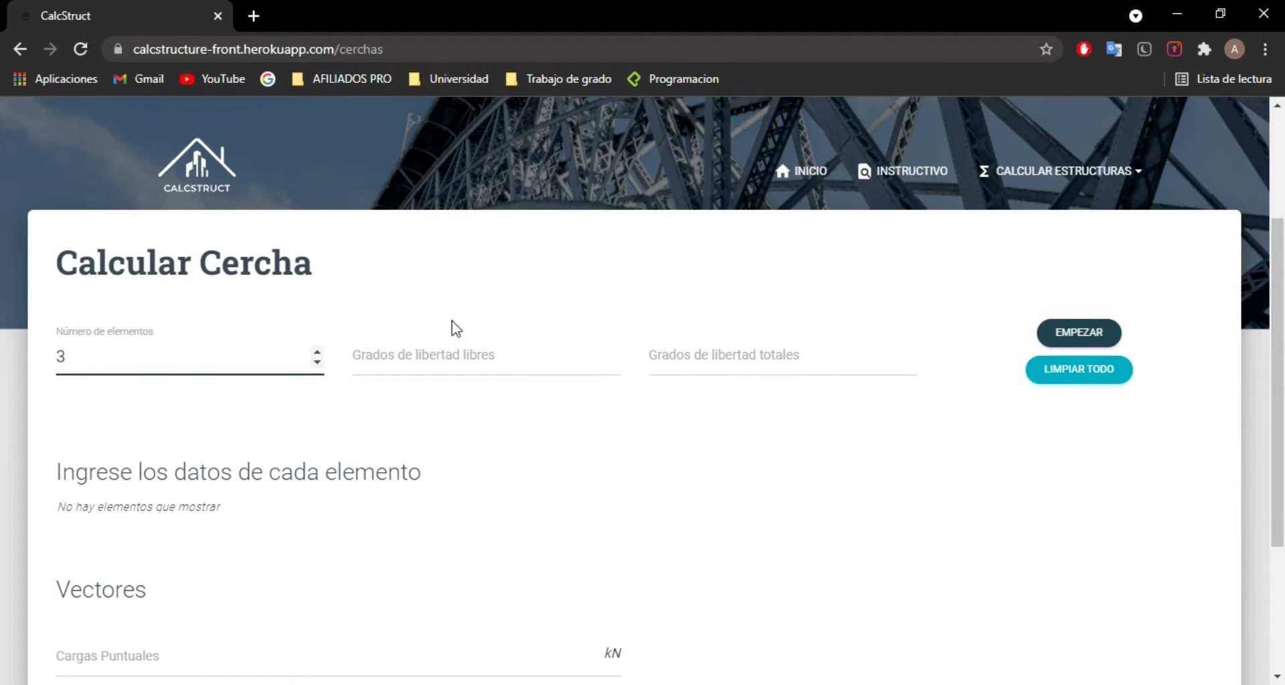
# Step: Check the free degrees of freedom in the Excel example and set Grados de libertad libres to 2 in CalcStruct
pyautogui.click(458, 354)
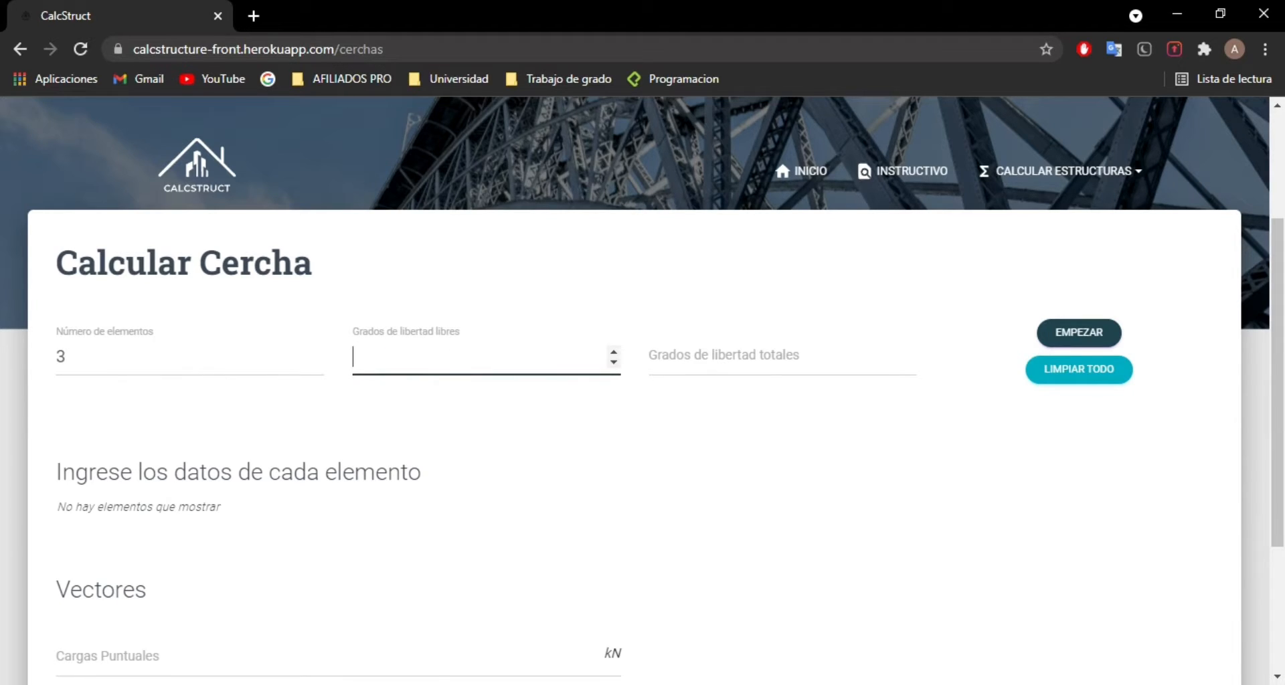
pyautogui.hotkey('alt', 'Tab')
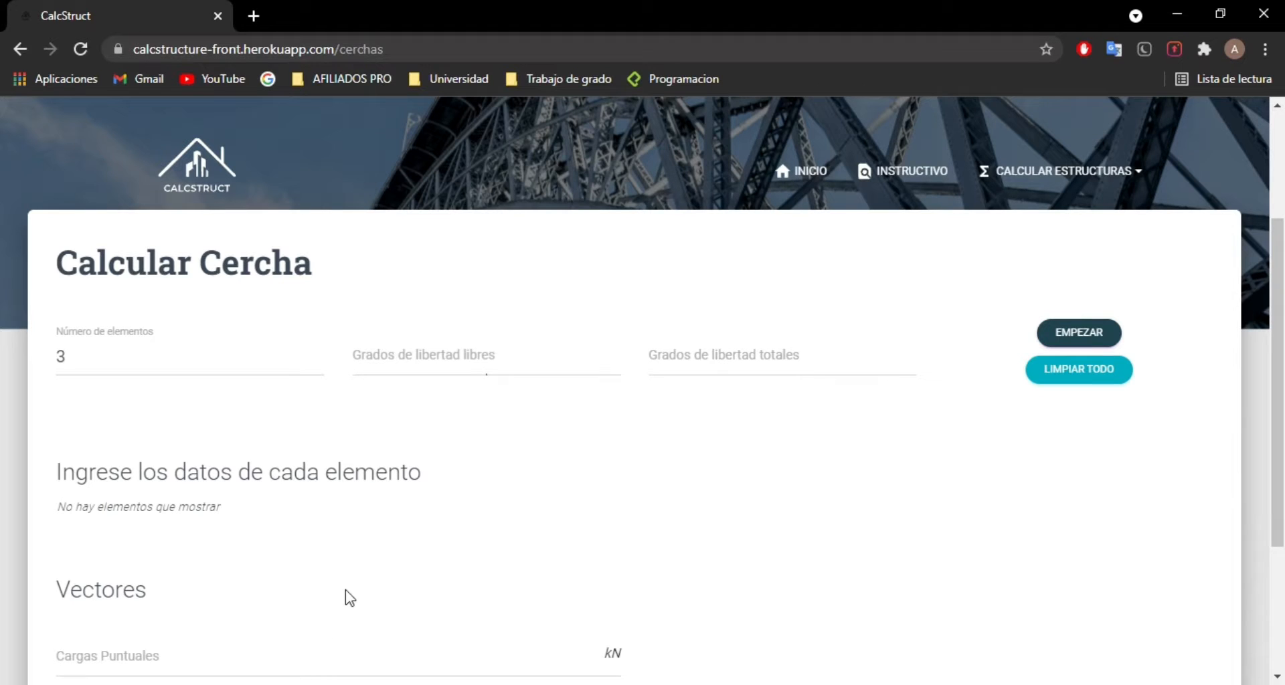
pyautogui.click(421, 375)
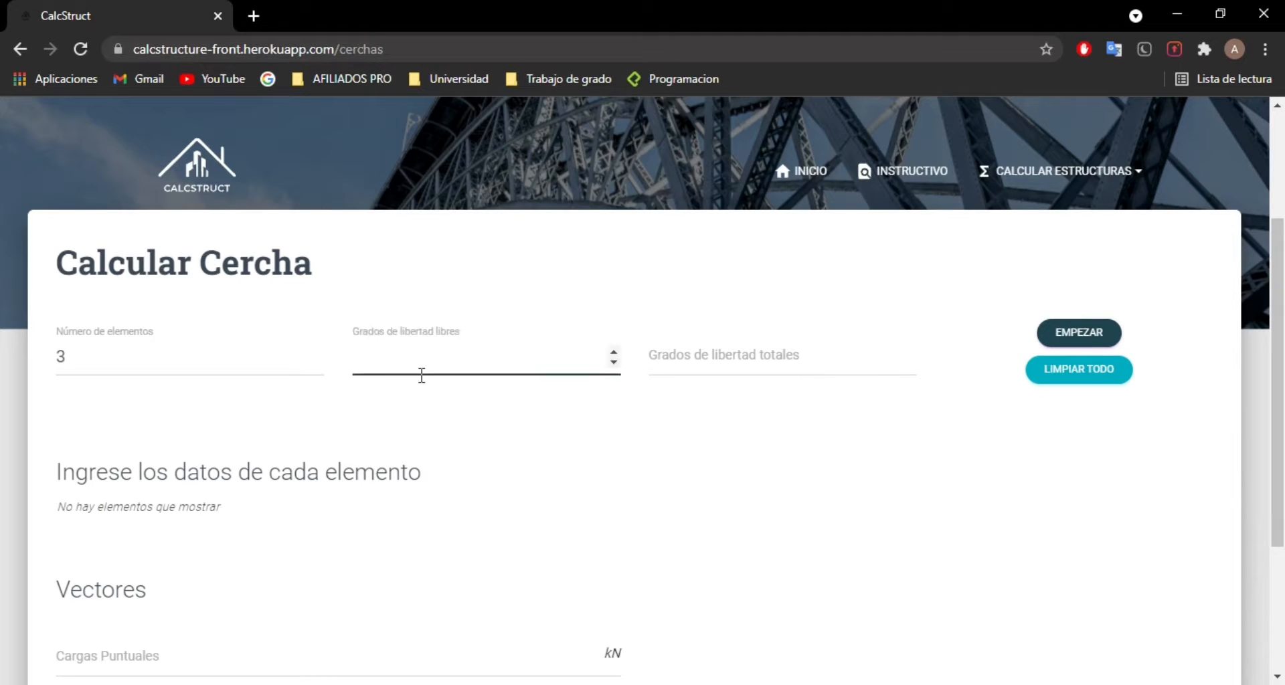
pyautogui.write('2')
# Step: Set Grados de libertad totales to 6, consulting the Excel example, and start the calculation to generate the element forms
pyautogui.click(721, 363)
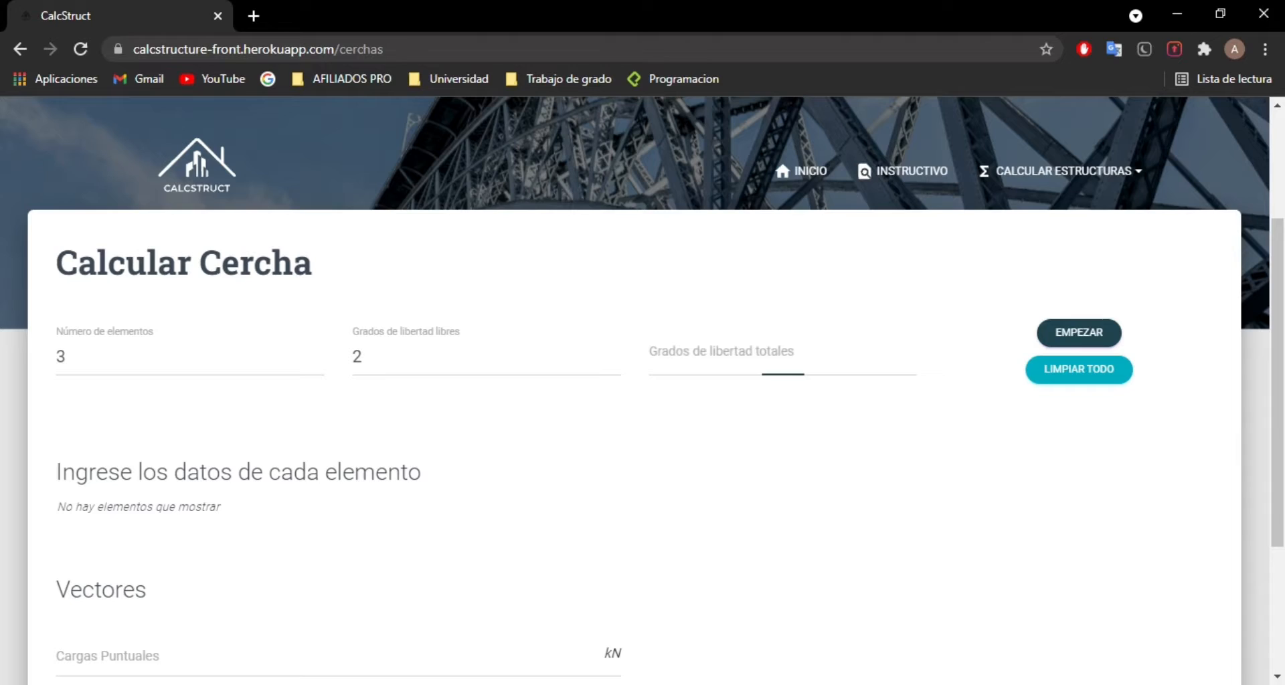
pyautogui.click(761, 369)
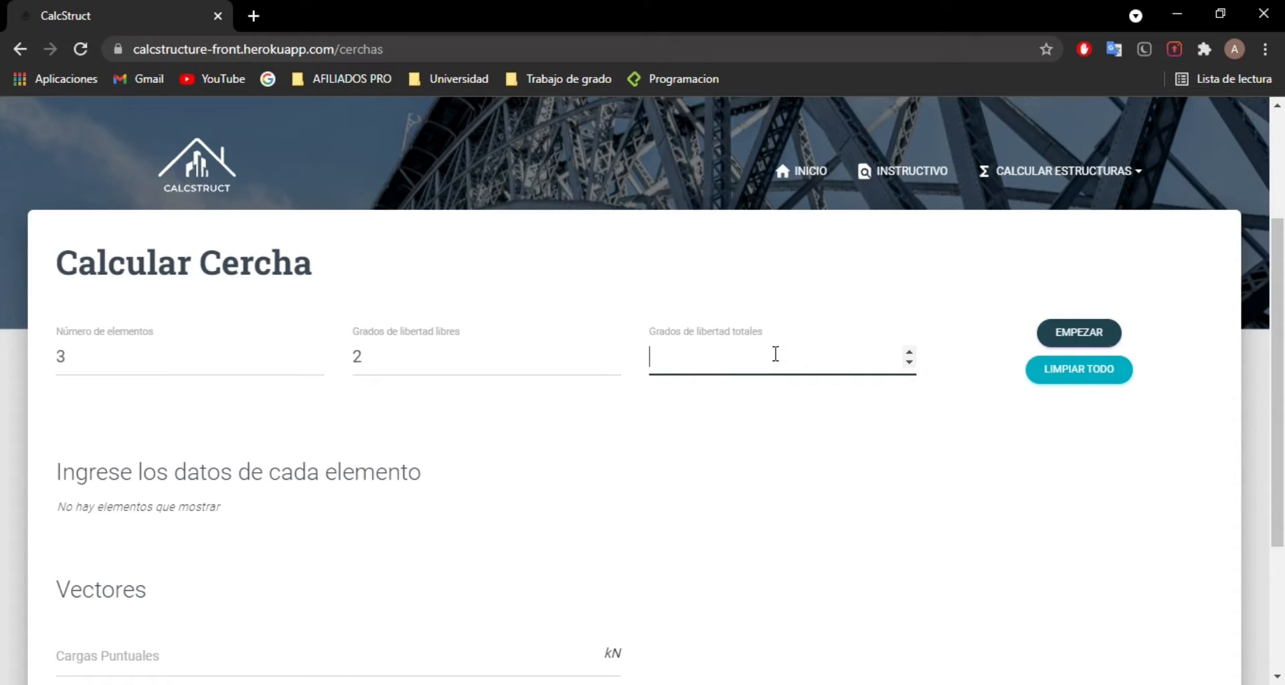
pyautogui.write('6')
pyautogui.click(1076, 335)
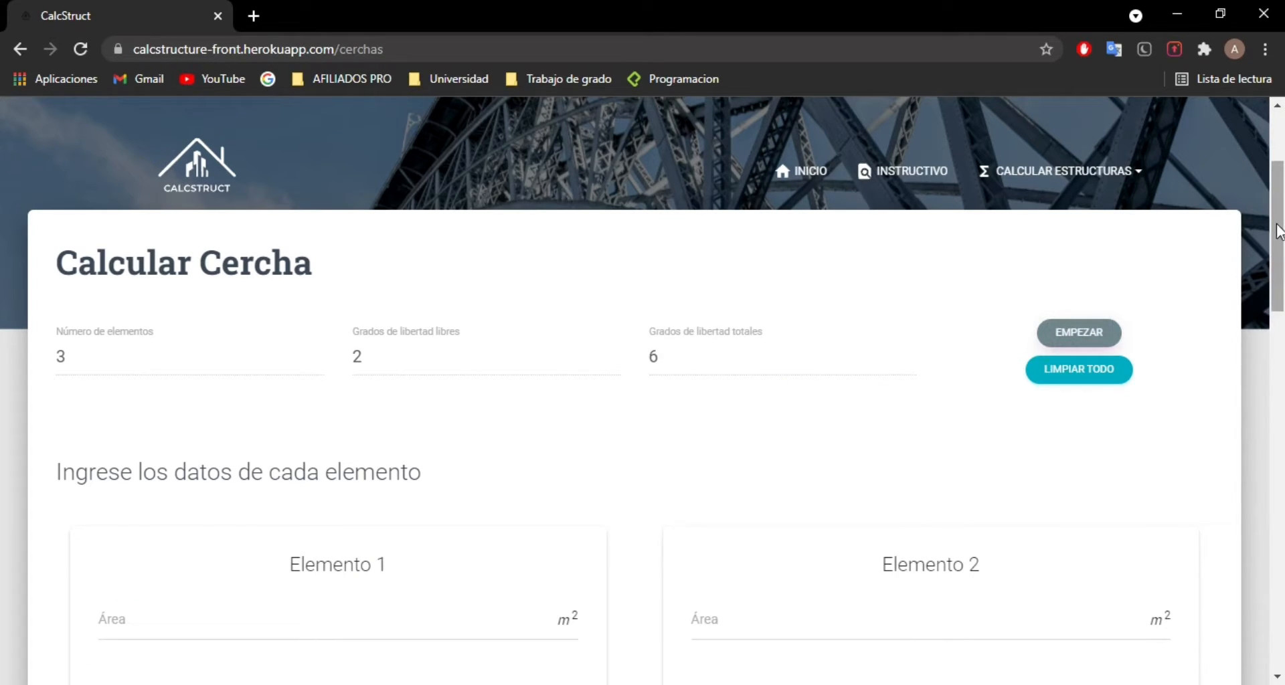
# Step: Look up the Elemento 1 data in the Excel workbook and set the area of Elemento 1 to 0.0001 m² in CalcStruct
pyautogui.moveTo(1278, 231); pyautogui.dragTo(1276, 290)
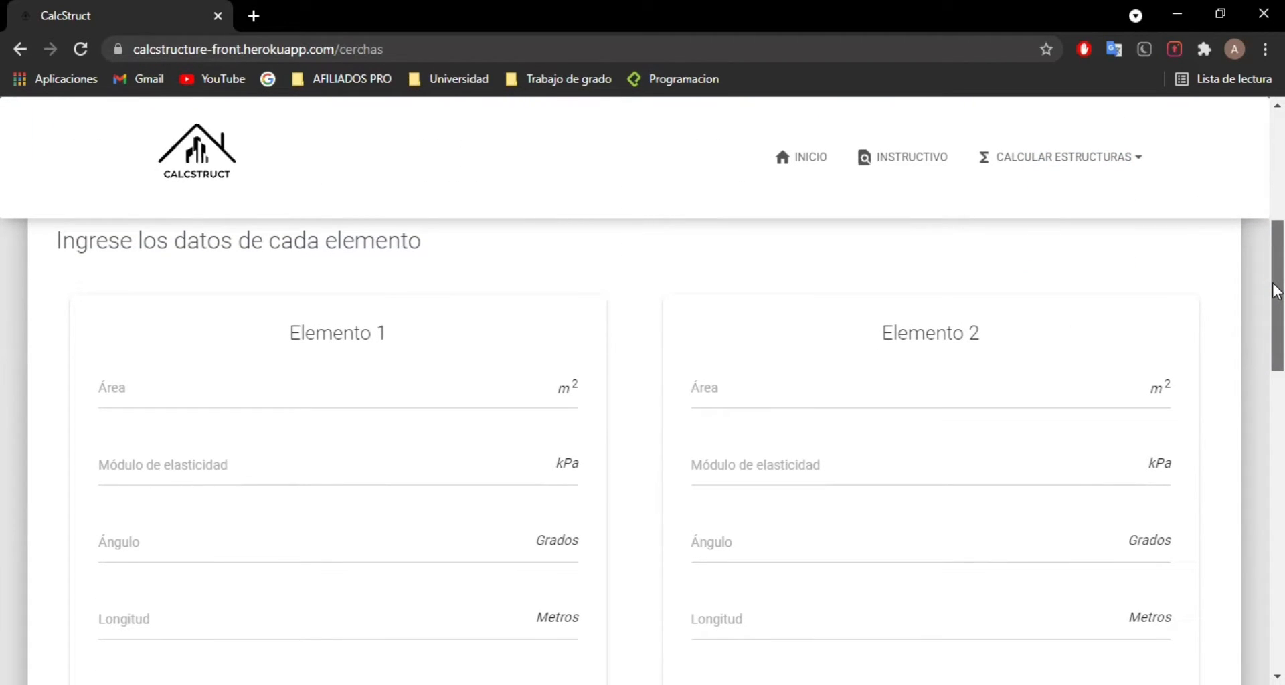
pyautogui.moveTo(1276, 290); pyautogui.dragTo(1276, 300)
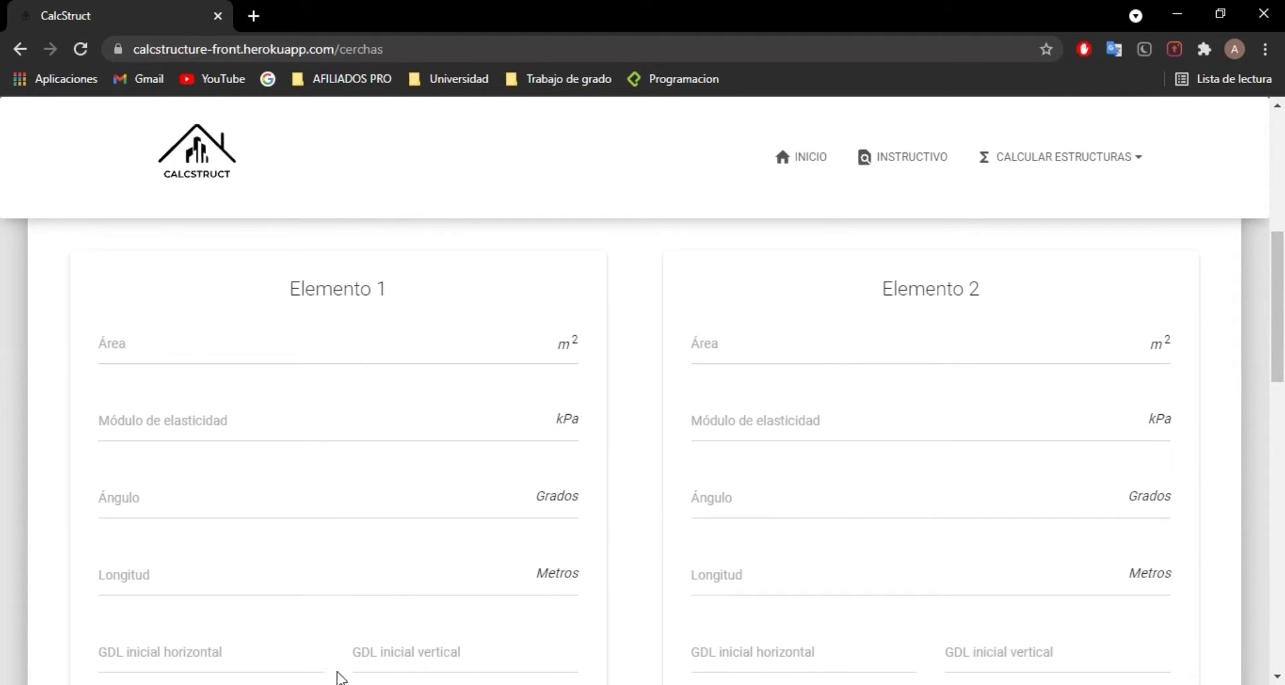
pyautogui.click(315, 589)
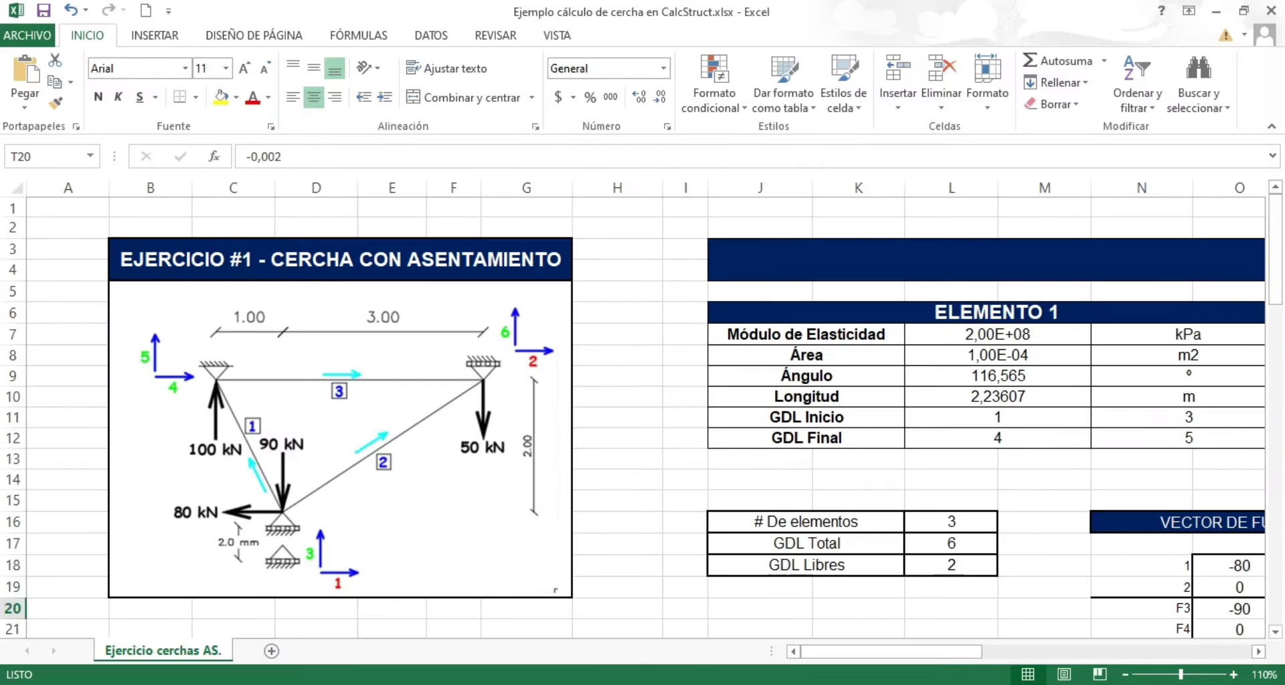
pyautogui.moveTo(894, 651); pyautogui.dragTo(942, 649)
pyautogui.hotkey('alt', 'Tab')
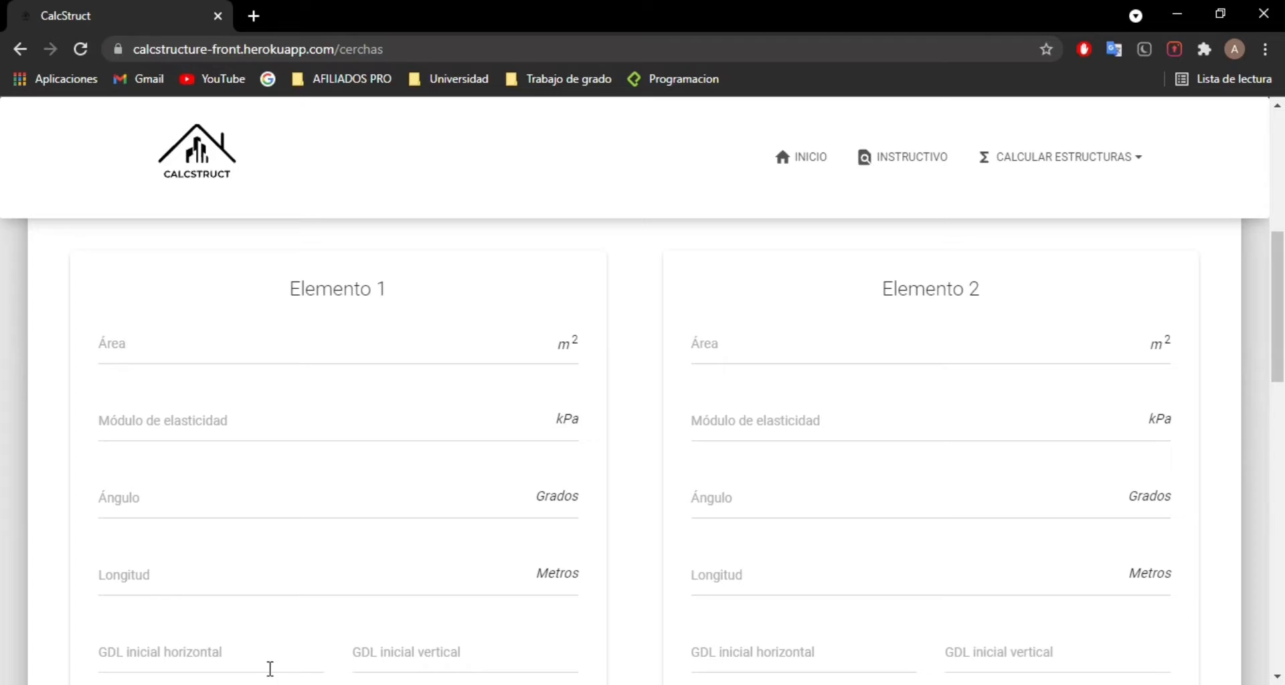
pyautogui.click(167, 356)
pyautogui.hotkey('alt', 'Tab')
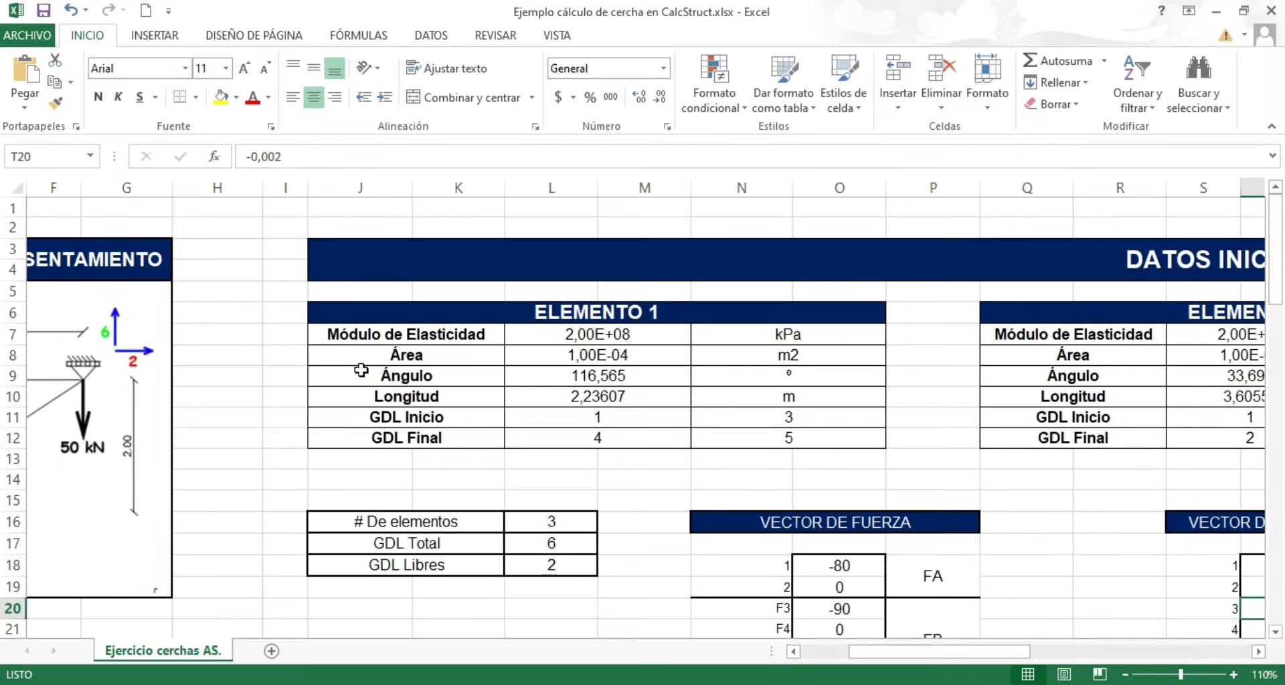
pyautogui.hotkey('alt', 'Tab')
pyautogui.write('0.0001')
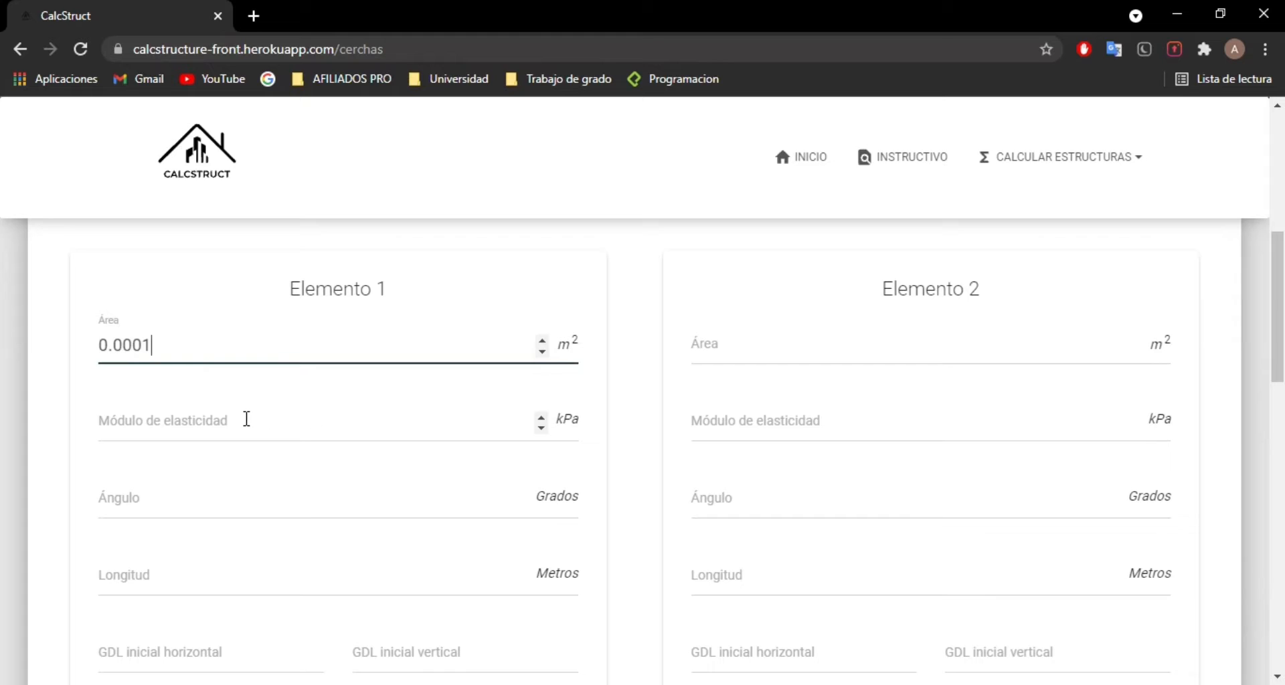
# Step: Set the modulus of elasticity of Elemento 1 to 200000000 kPa, as given in the Excel example
pyautogui.click(209, 422)
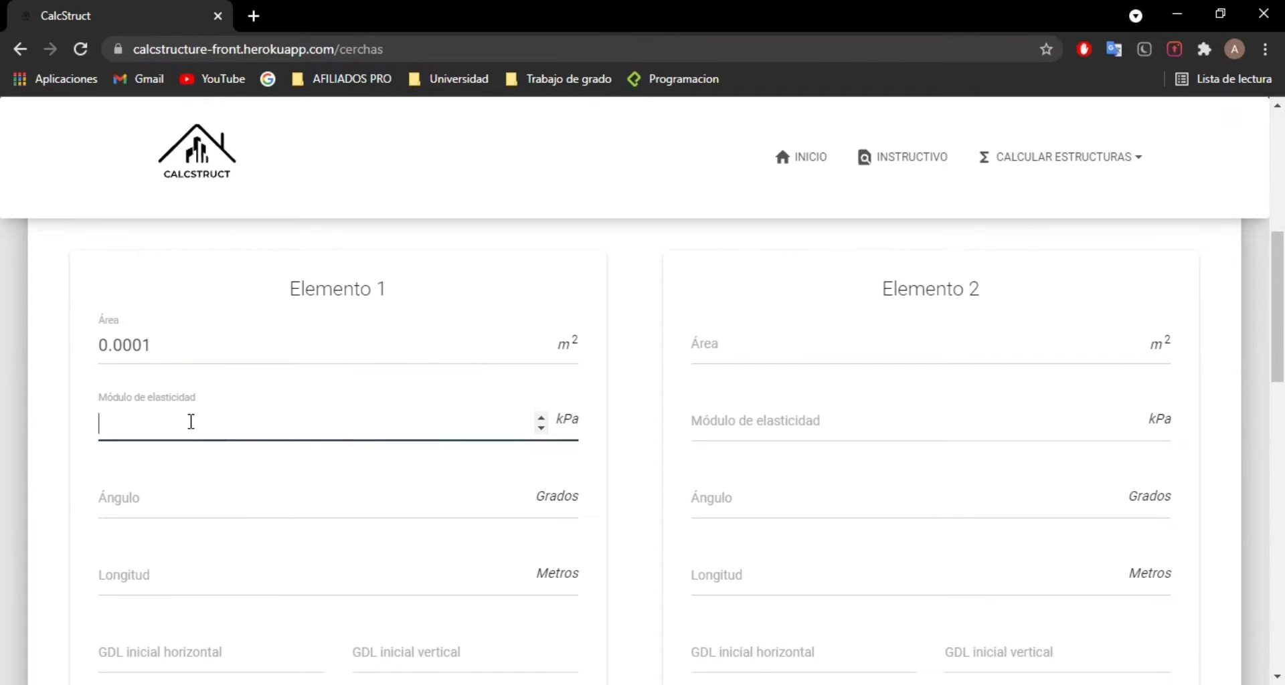
pyautogui.hotkey('alt', 'Tab')
pyautogui.hotkey('alt', 'Tab')
pyautogui.write('200000000')
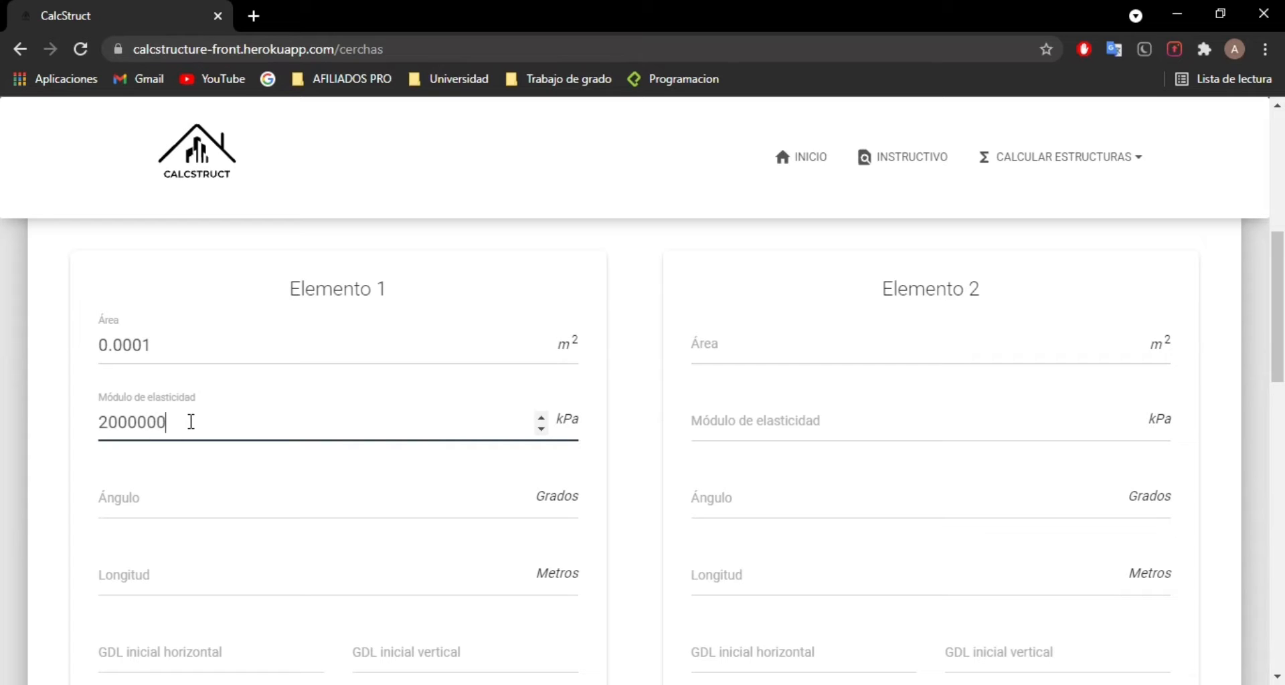
# Step: Set the angle of Elemento 1 to 116.565 degrees, checking the value in the Excel example
pyautogui.click(196, 487)
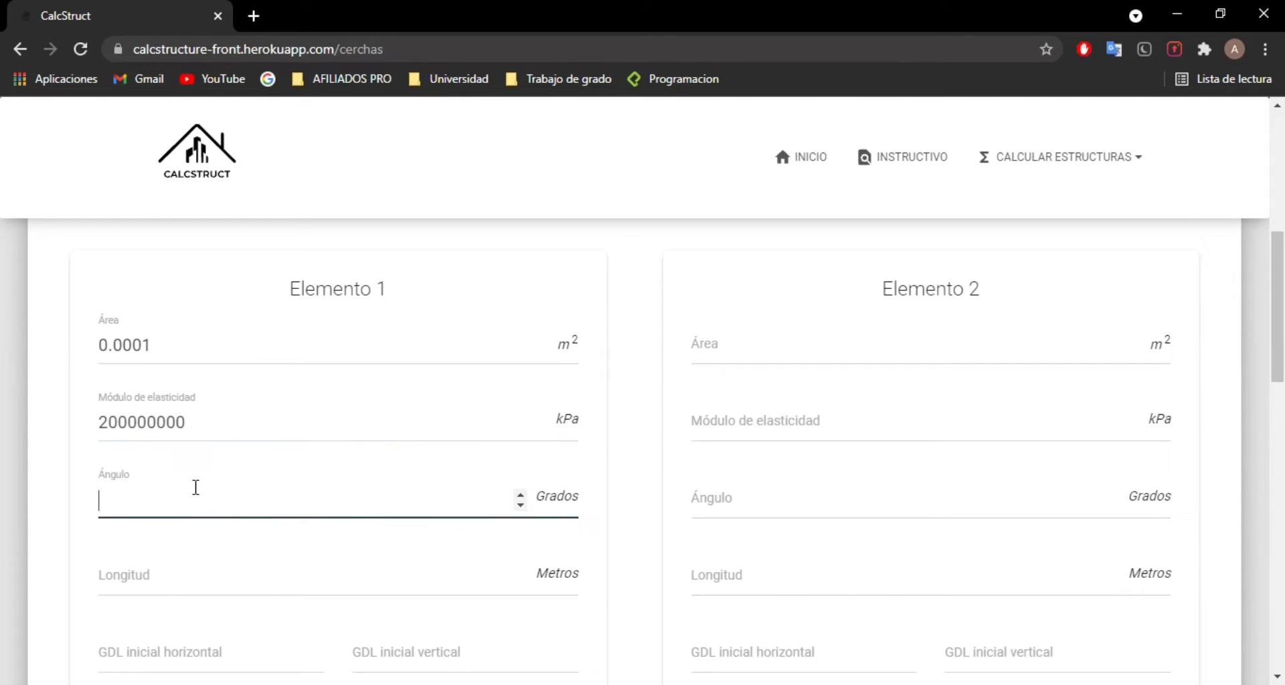
pyautogui.hotkey('alt', 'Tab')
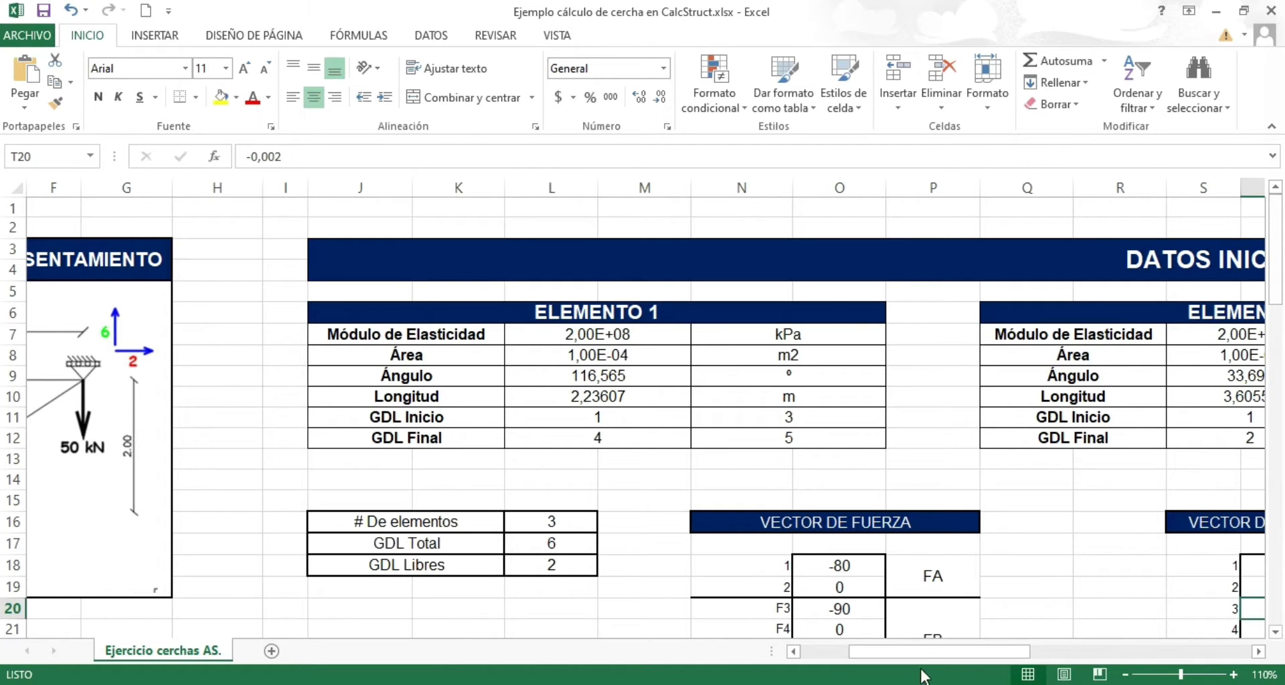
pyautogui.moveTo(935, 655); pyautogui.dragTo(931, 657)
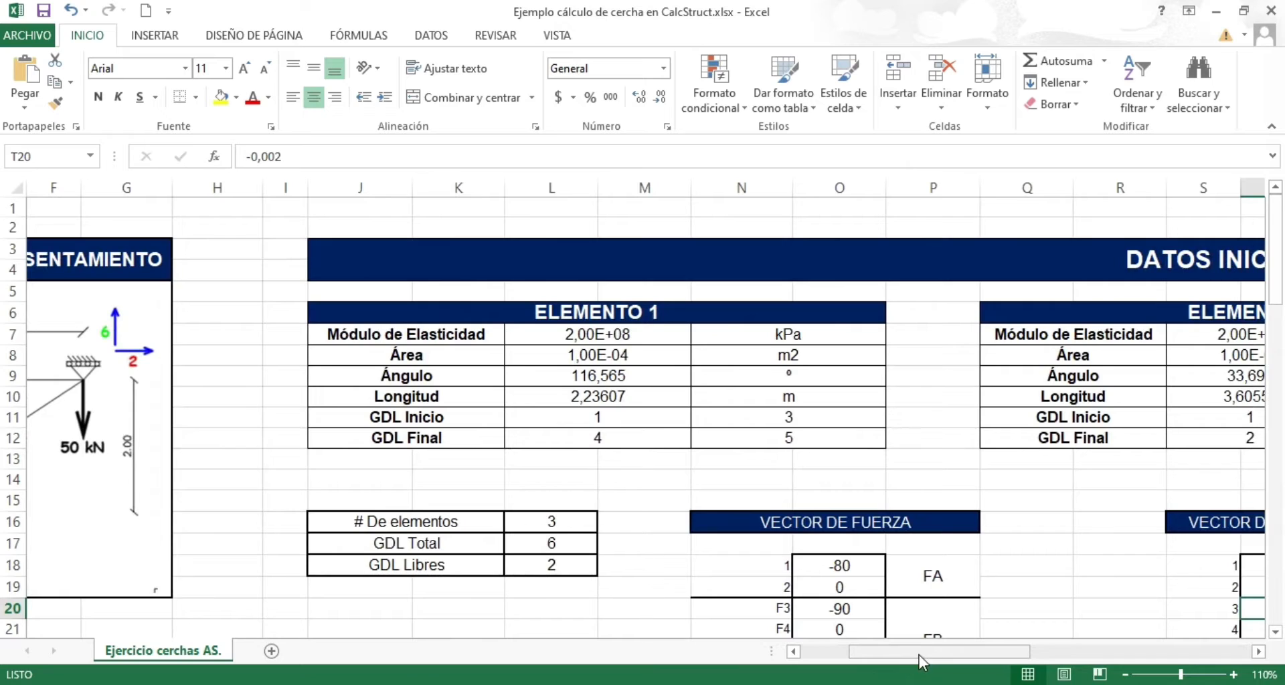
pyautogui.hotkey('alt', 'Tab')
pyautogui.hotkey('alt', 'Tab')
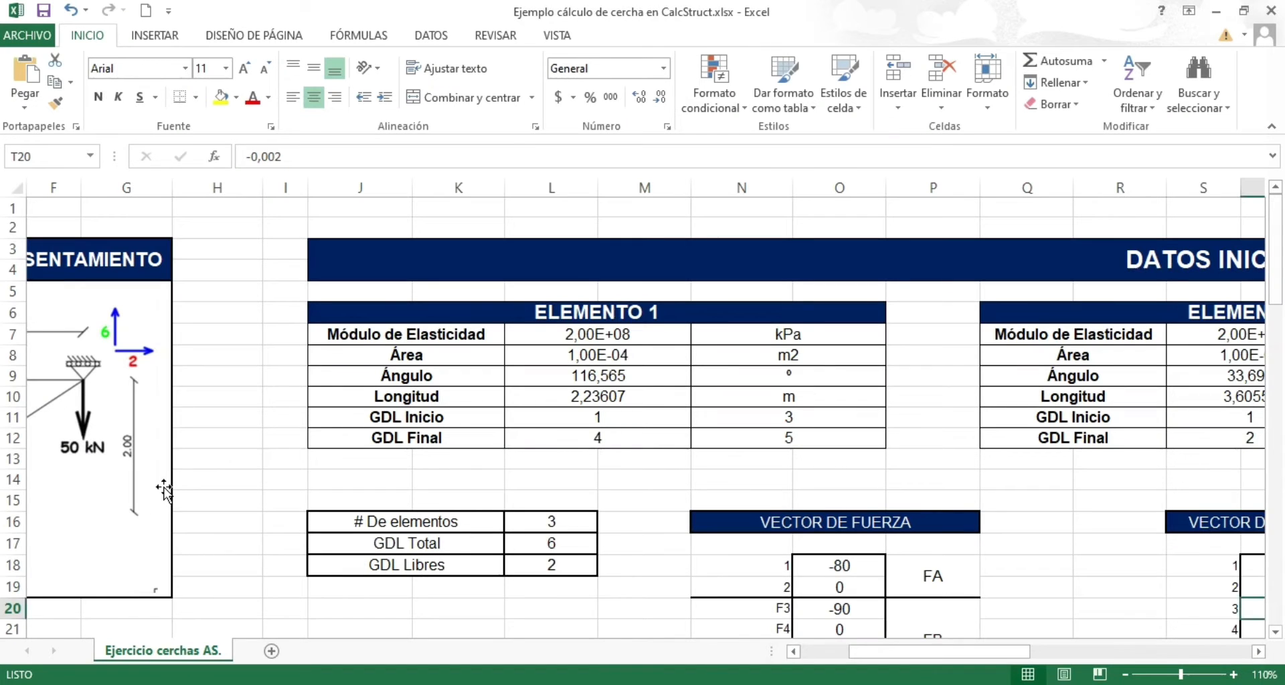
pyautogui.hotkey('alt', 'Tab')
pyautogui.write('11')
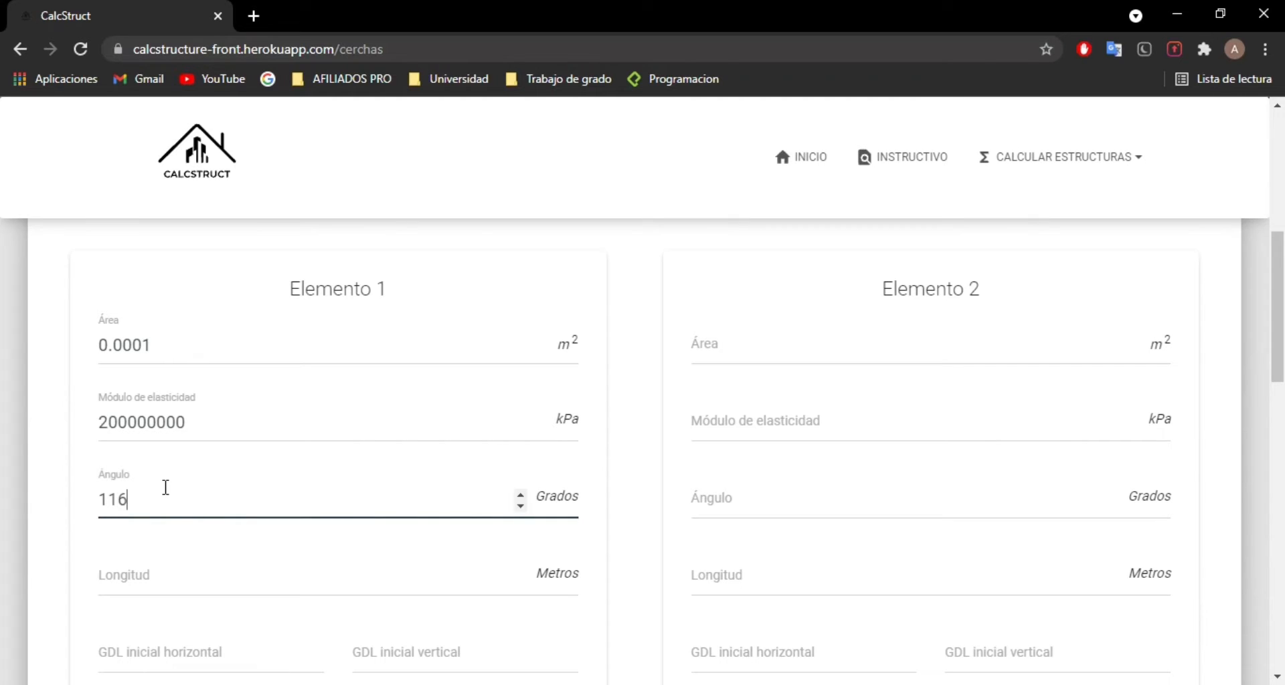
pyautogui.write('6')
pyautogui.hotkey('alt', 'Tab')
# Step: Set the length of Elemento 1 to 2.23607 m, as given in the Excel example
pyautogui.hotkey('alt', 'Tab')
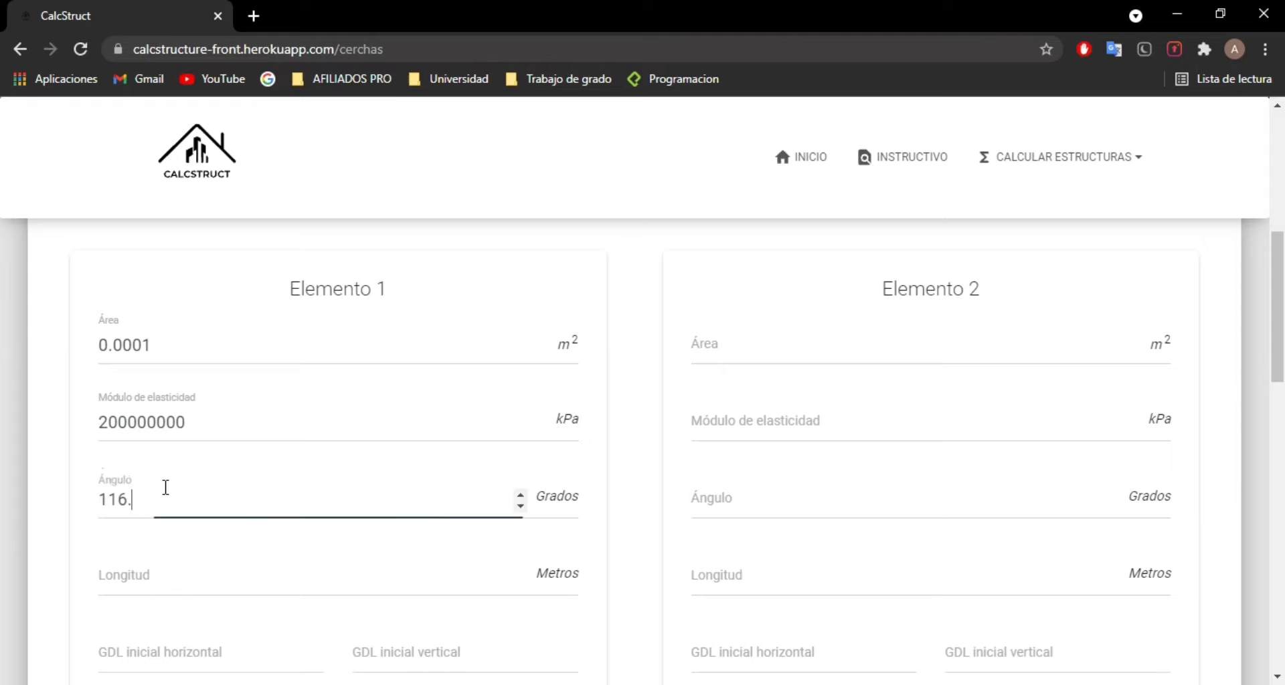
pyautogui.write('.565')
pyautogui.press('Tab')
pyautogui.hotkey('alt', 'Tab')
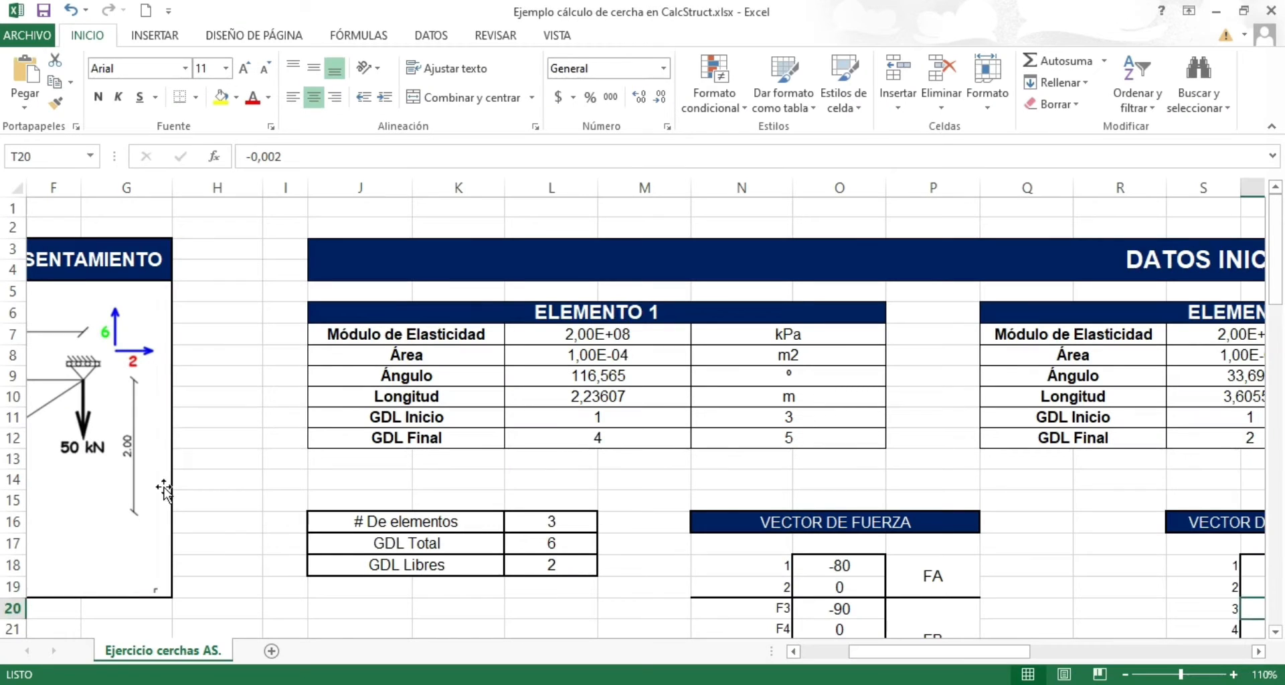
pyautogui.hotkey('alt', 'Tab')
pyautogui.write('2.23')
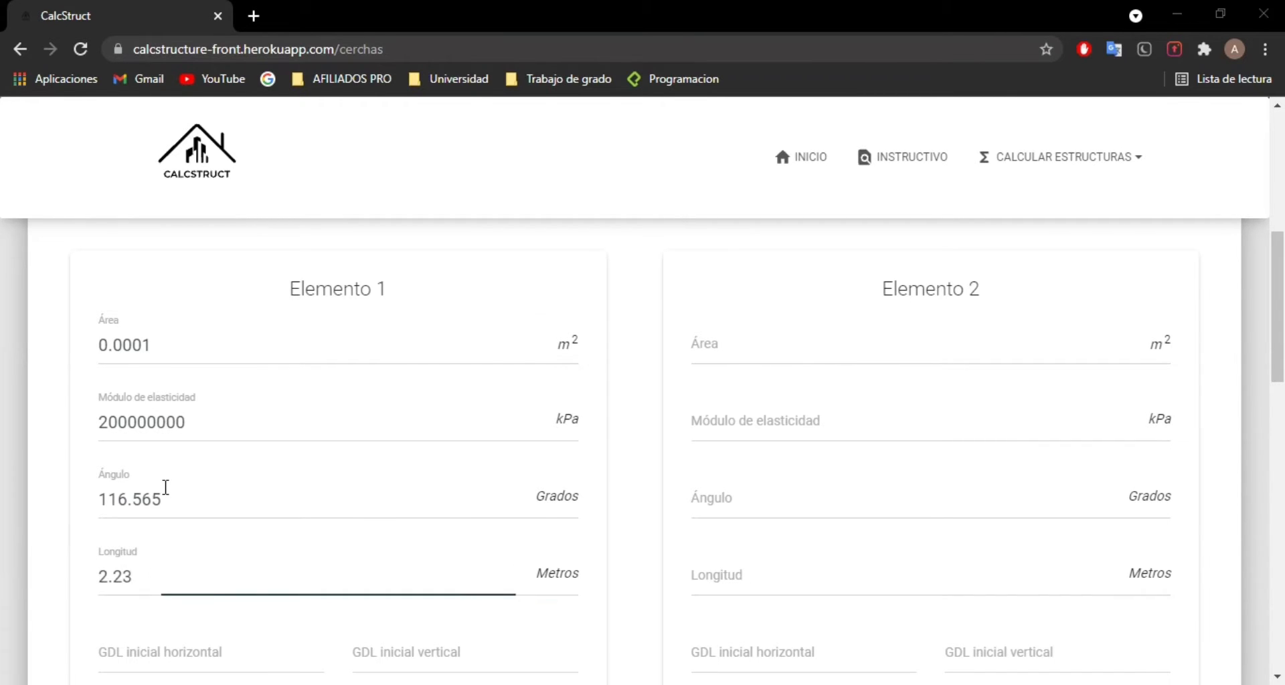
pyautogui.hotkey('alt', 'Tab')
pyautogui.hotkey('alt', 'Tab')
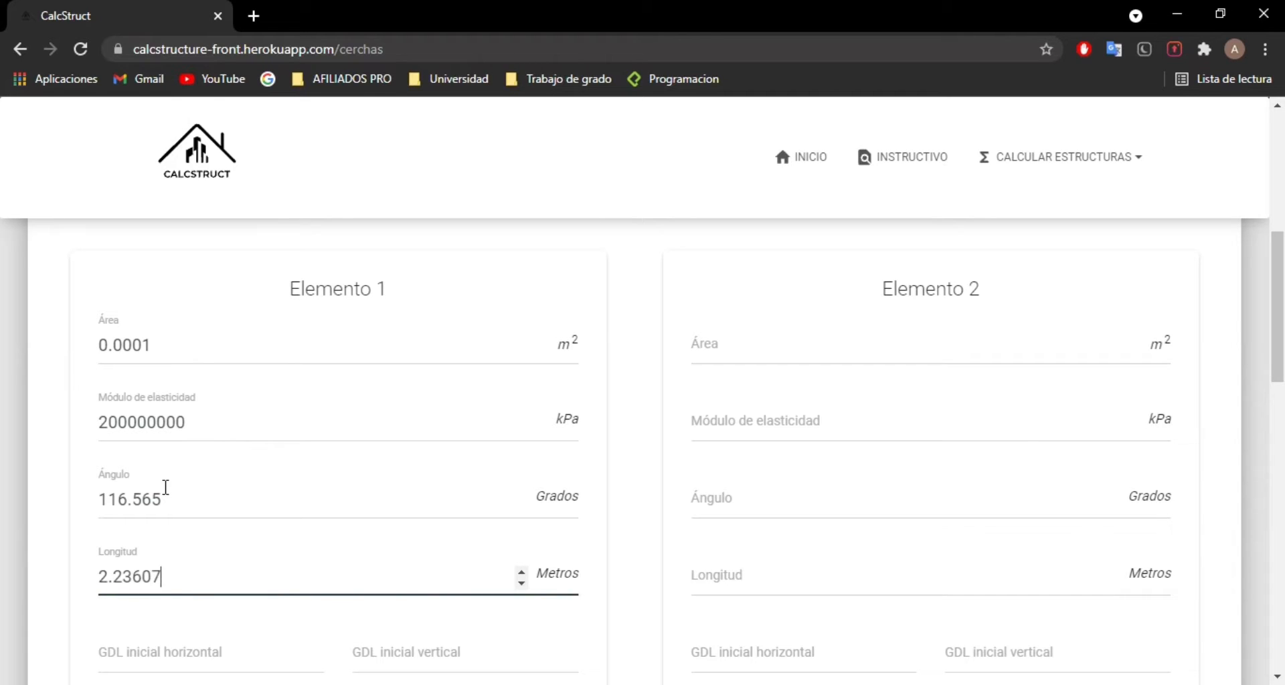
pyautogui.click(56, 478)
# Step: Consult the truss diagram in the Excel example and set Elemento 1's GDL inicial horizontal to 1 and GDL inicial vertical to 3
pyautogui.scroll(-3, 54, 479)
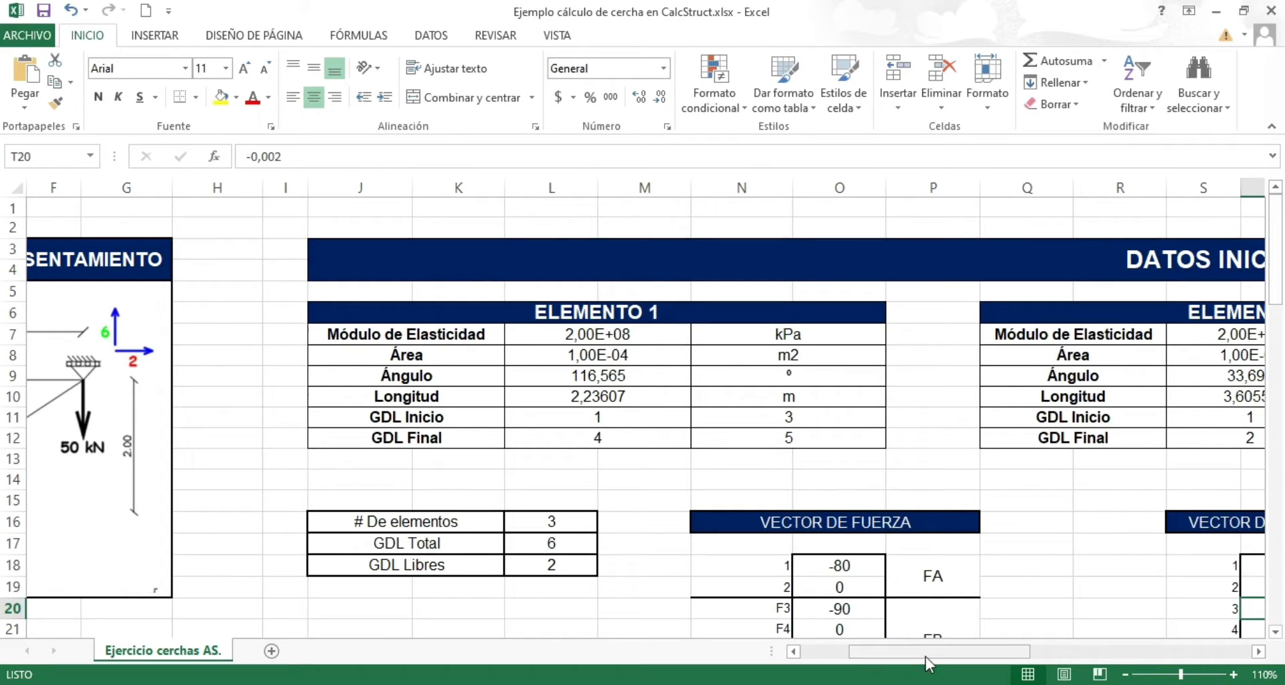
pyautogui.moveTo(927, 663); pyautogui.dragTo(870, 659)
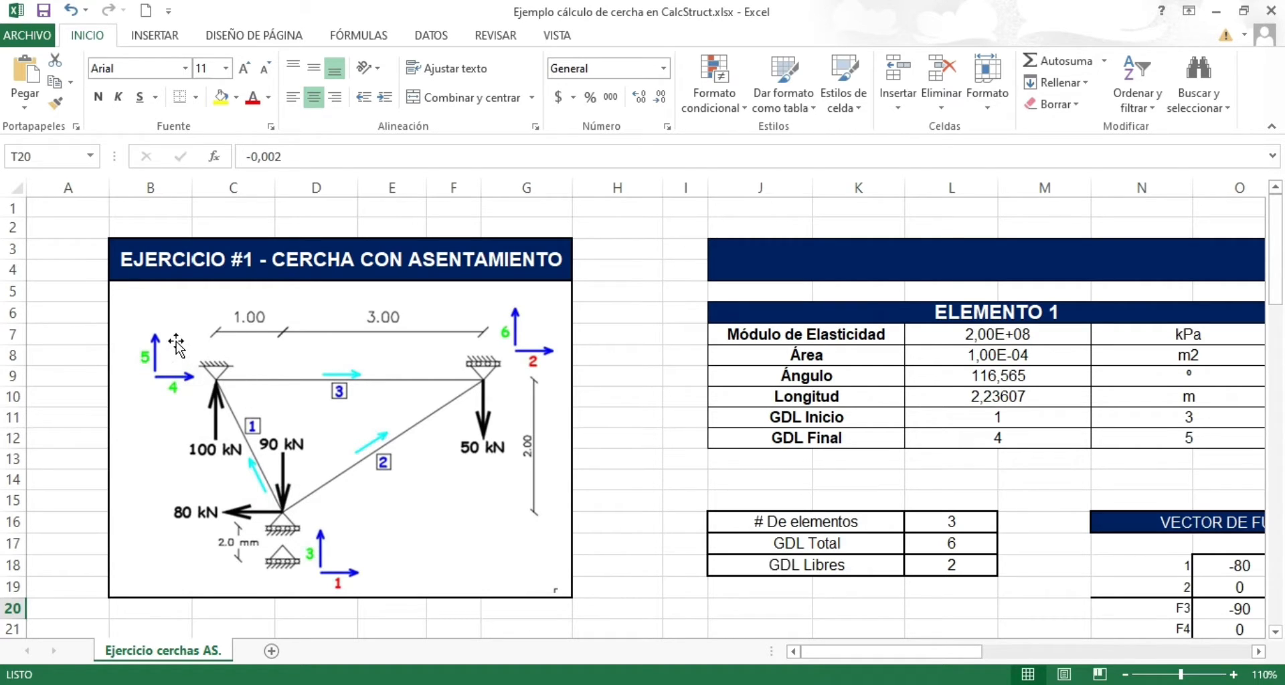
pyautogui.hotkey('alt', 'Tab')
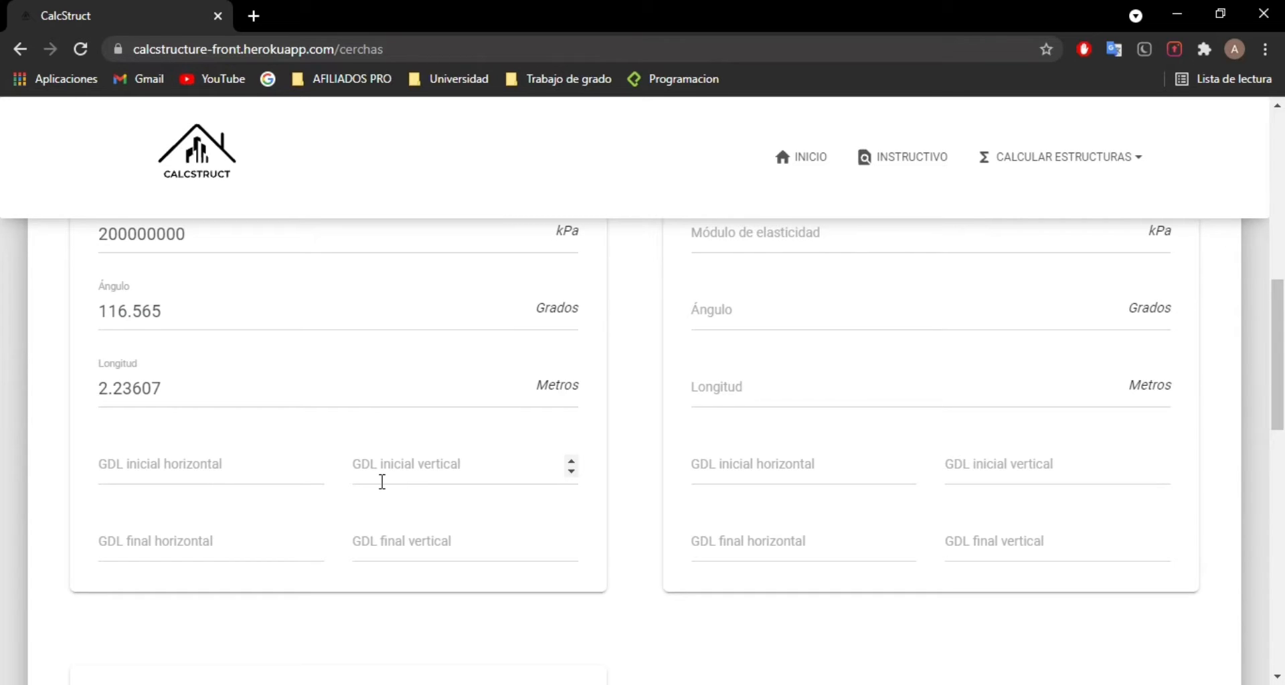
pyautogui.hotkey('alt', 'Tab')
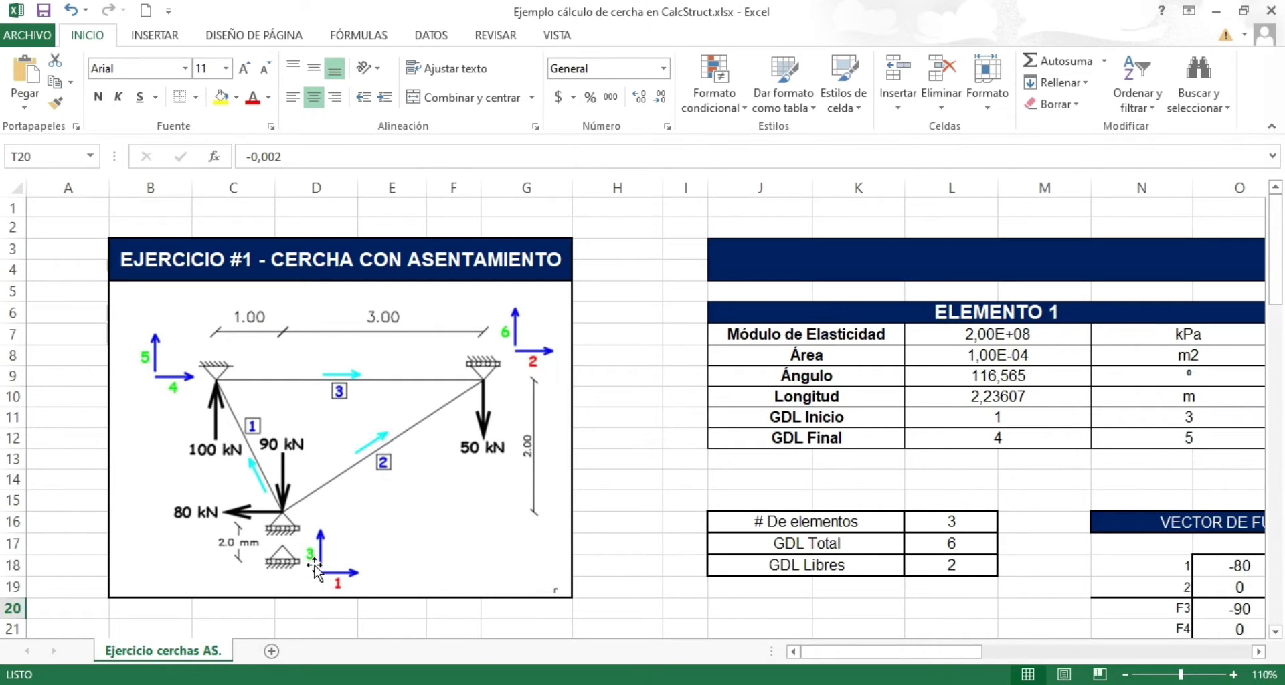
pyautogui.hotkey('alt', 'Tab')
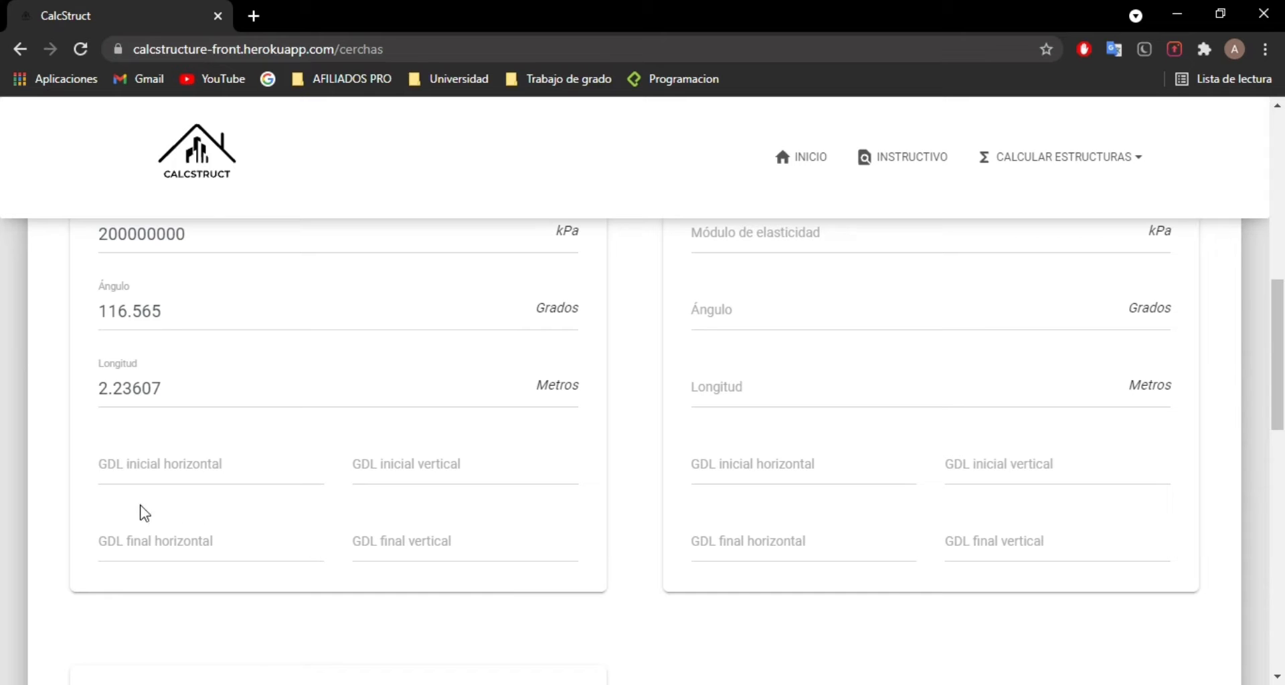
pyautogui.hotkey('alt', 'Tab')
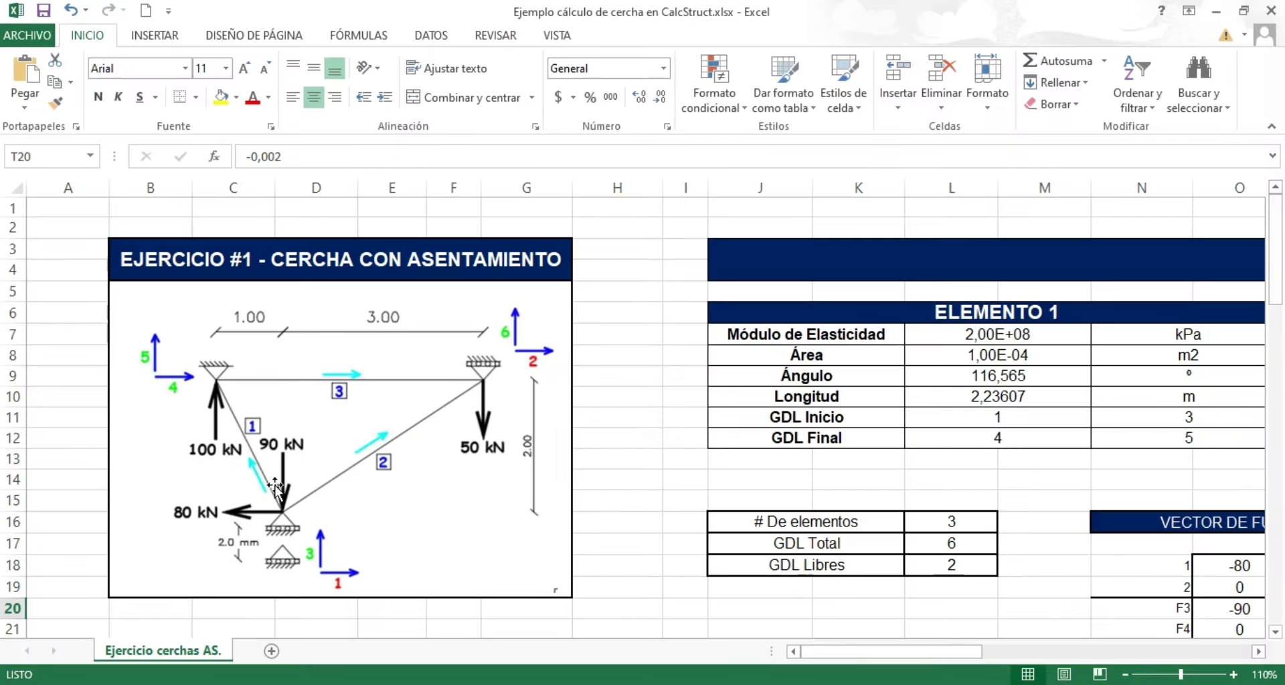
pyautogui.hotkey('alt', 'Tab')
pyautogui.click(236, 477)
pyautogui.write('1')
pyautogui.click(378, 467)
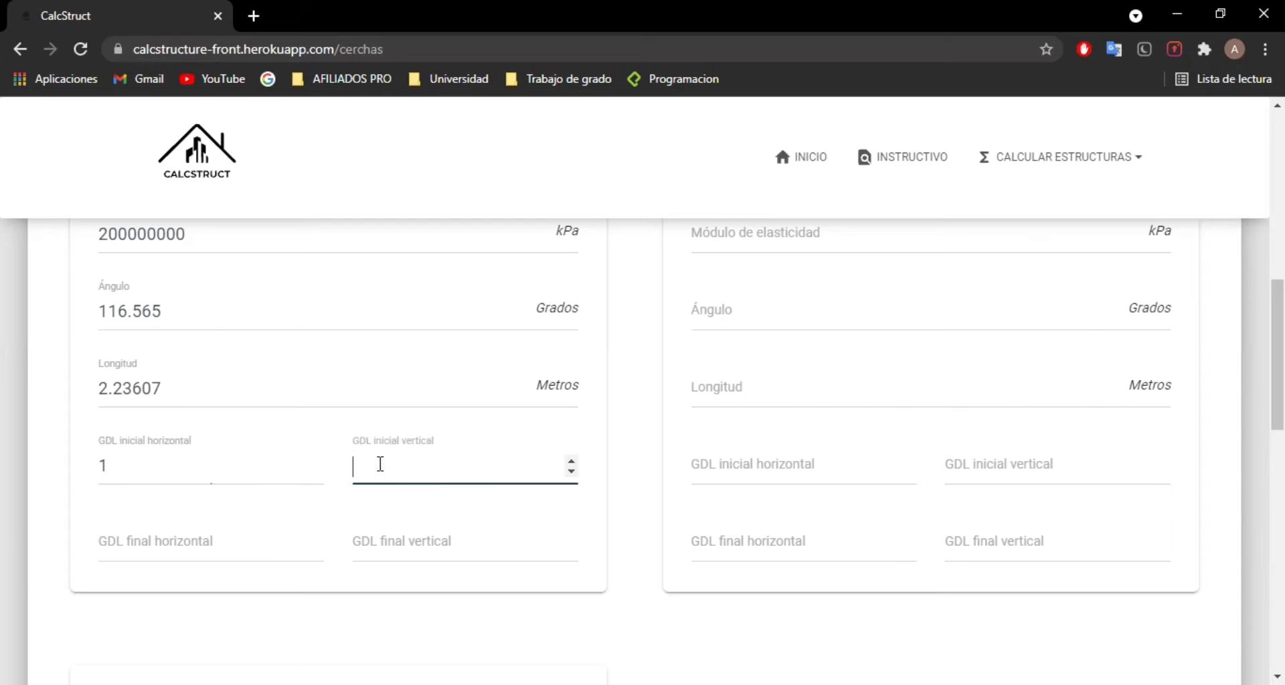
pyautogui.hotkey('alt', 'Tab')
# Step: Set Elemento 1's GDL final horizontal to 4 and GDL final vertical to 5, consulting the truss diagram
pyautogui.hotkey('alt', 'Tab')
pyautogui.write('3')
pyautogui.click(132, 562)
pyautogui.hotkey('alt', 'Tab')
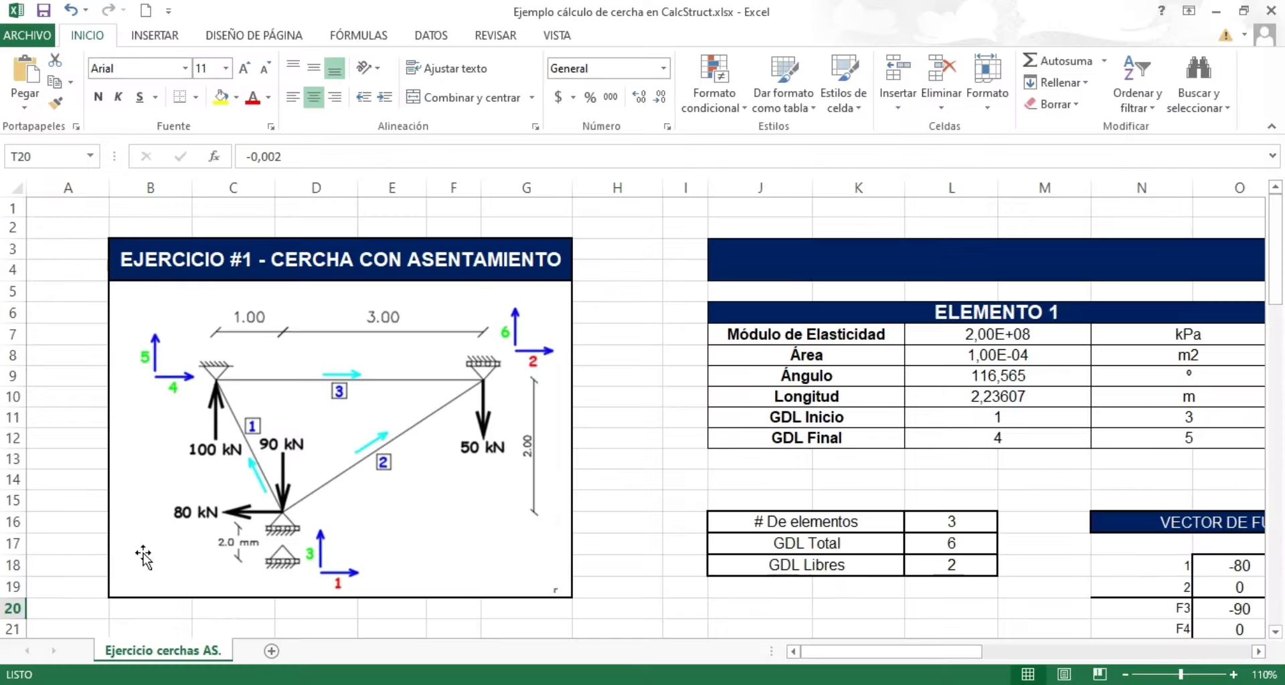
pyautogui.hotkey('alt', 'Tab')
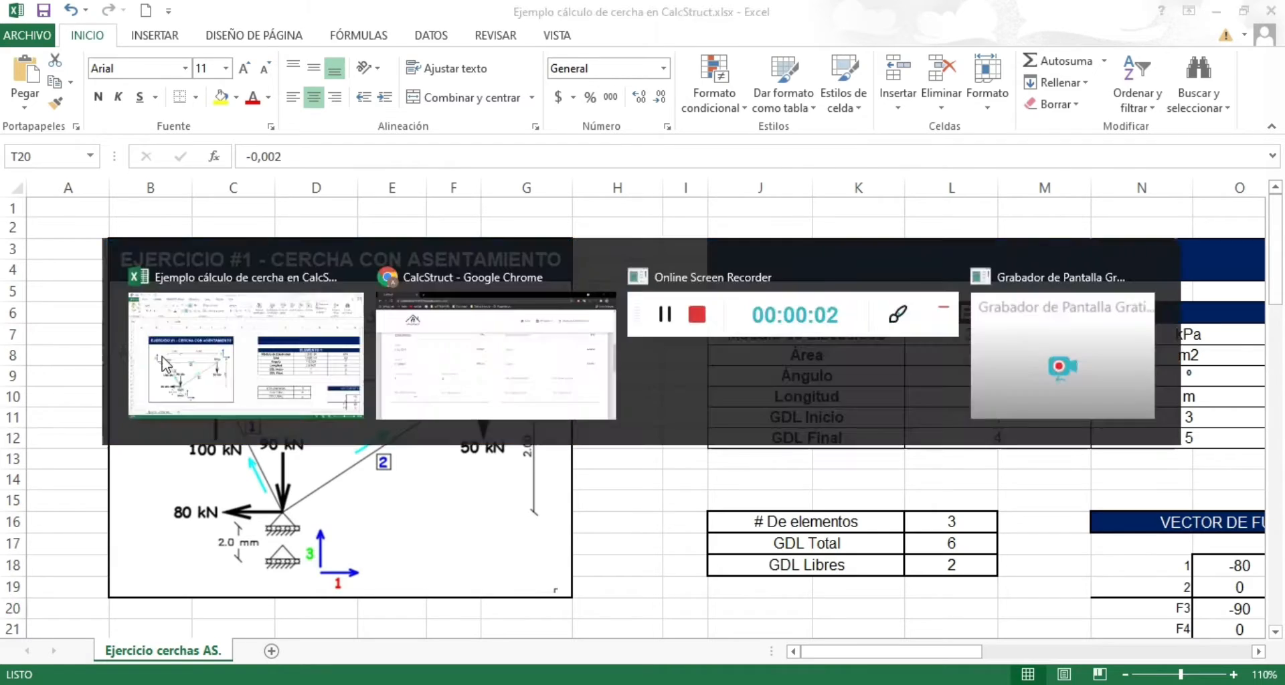
pyautogui.write('4')
pyautogui.click(393, 544)
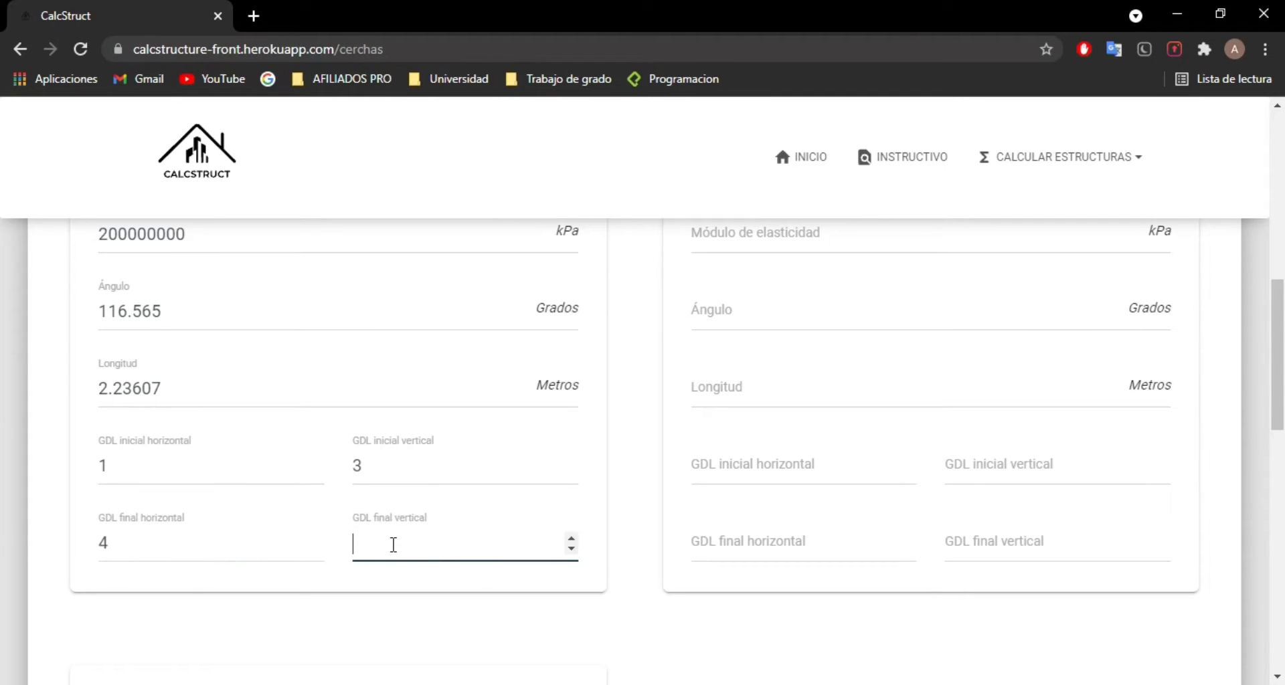
pyautogui.click(650, 463)
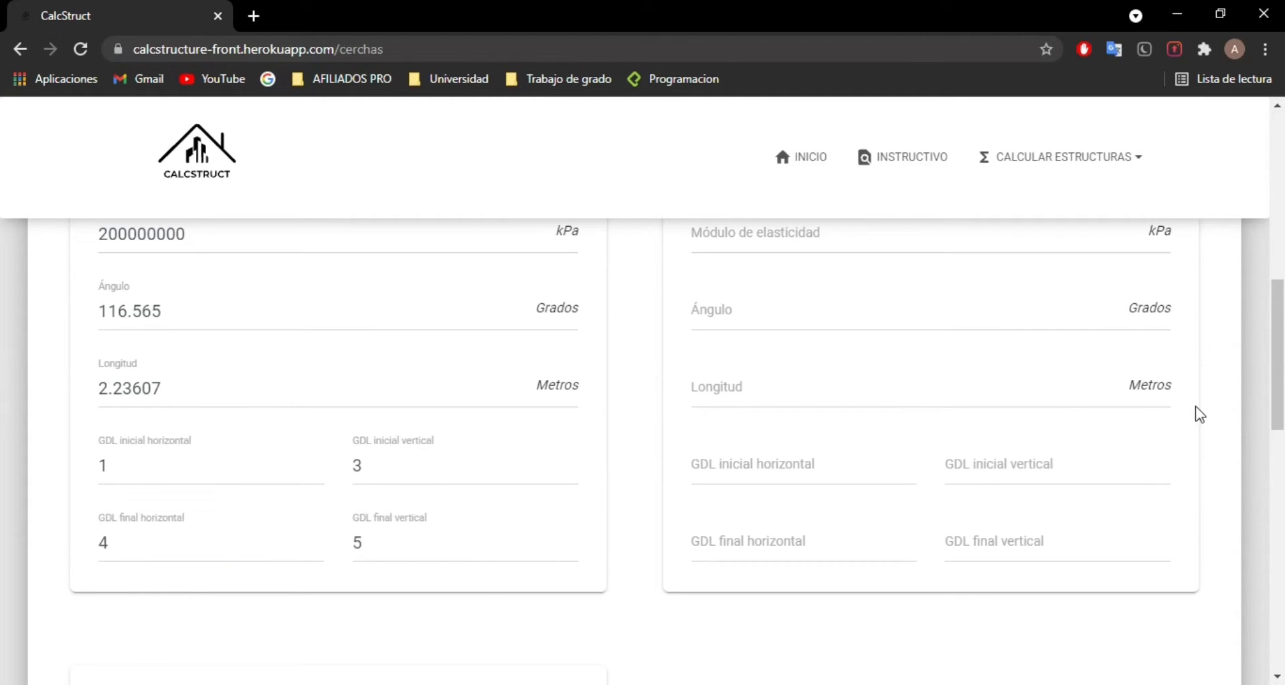
# Step: Set the area of Elemento 2 to 0.0001 m² and its modulus of elasticity to 200000000 kPa
pyautogui.scroll(2, 1280, 334)
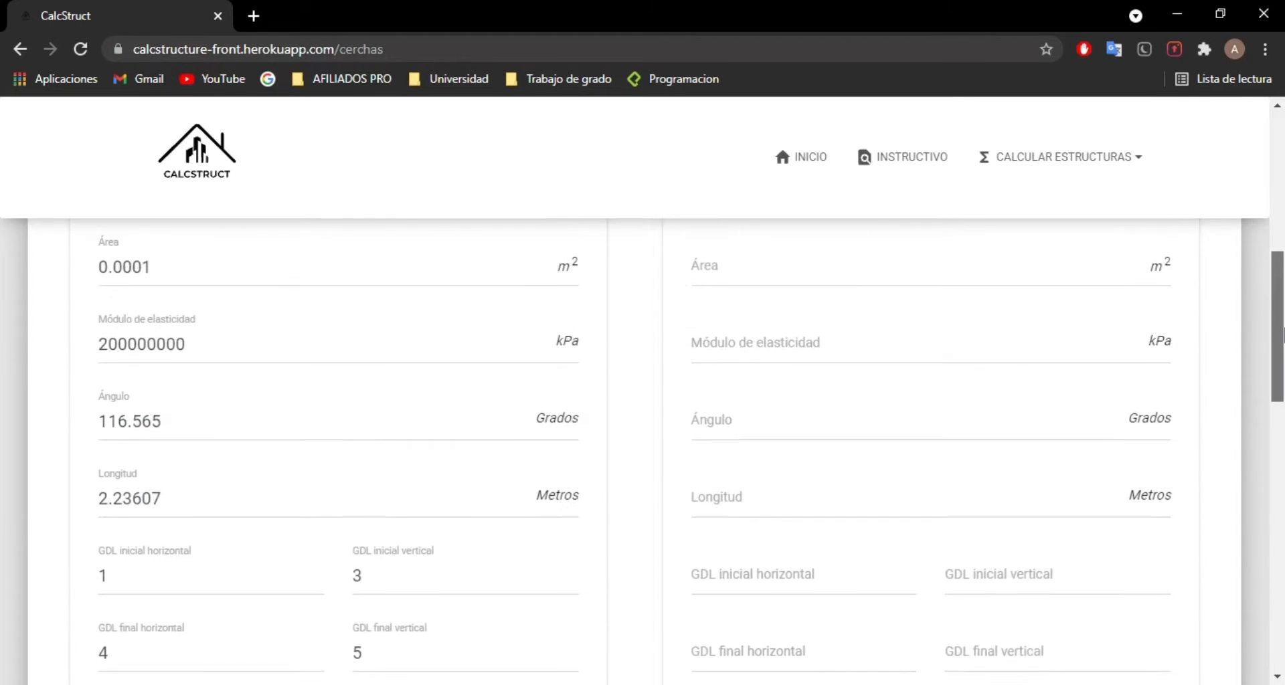
pyautogui.scroll(1, 1280, 335)
pyautogui.click(774, 321)
pyautogui.write('0.0001')
pyautogui.click(763, 396)
pyautogui.write('20')
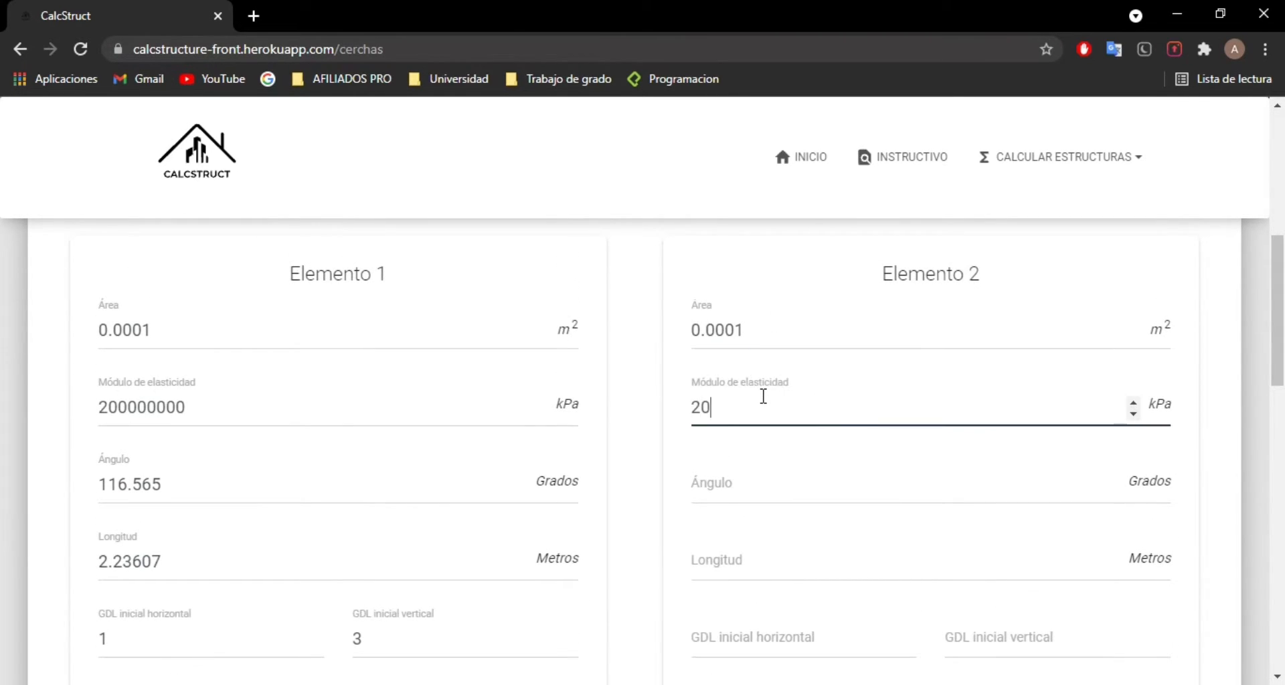
pyautogui.write('000000')
# Step: Look up Elemento 2 in the Excel example and set its angle to 33.690 degrees and its length to 3.60555 m
pyautogui.click(755, 478)
pyautogui.hotkey('alt', 'Tab')
pyautogui.moveTo(933, 648); pyautogui.dragTo(978, 647)
pyautogui.hotkey('alt', 'Tab')
pyautogui.write('33.690')
pyautogui.hotkey('alt', 'Tab')
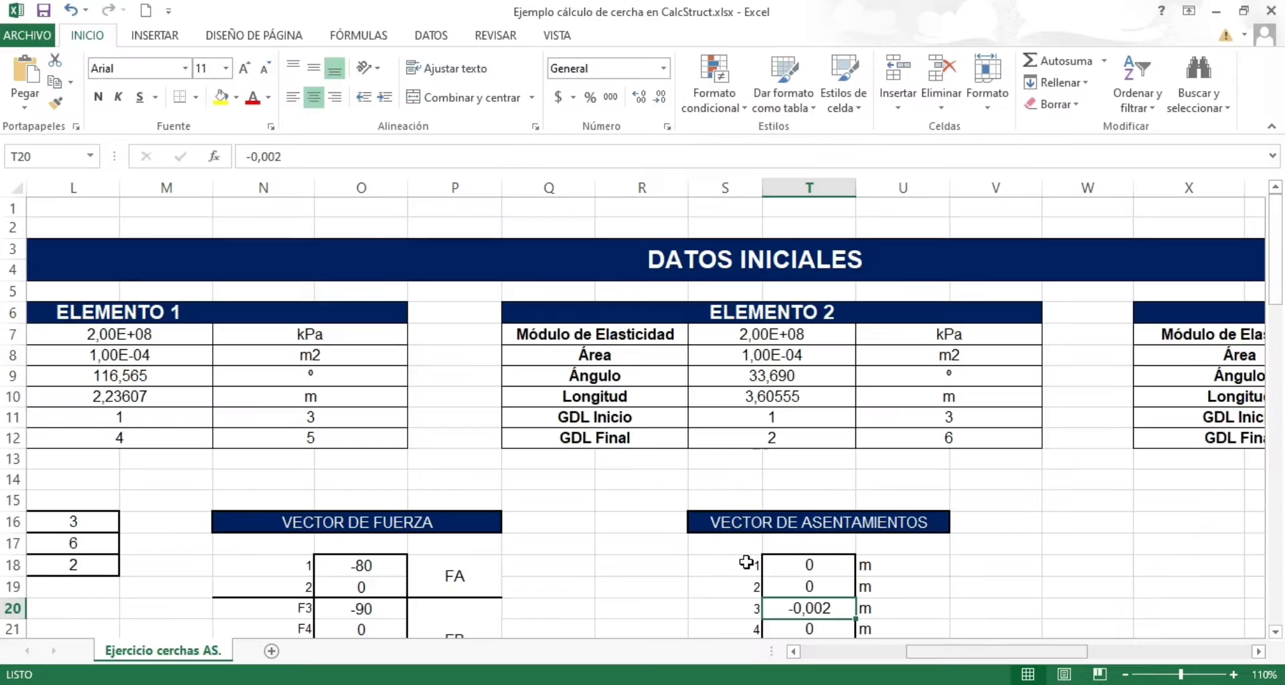
pyautogui.hotkey('alt', 'Tab')
pyautogui.write('3.60555')
# Step: Set Elemento 2's GDL inicial horizontal to 1 and GDL inicial vertical to 3
pyautogui.scroll(-1, 803, 559)
pyautogui.click(814, 541)
pyautogui.write('1')
pyautogui.press('Tab')
pyautogui.write('3')
pyautogui.press('Tab')
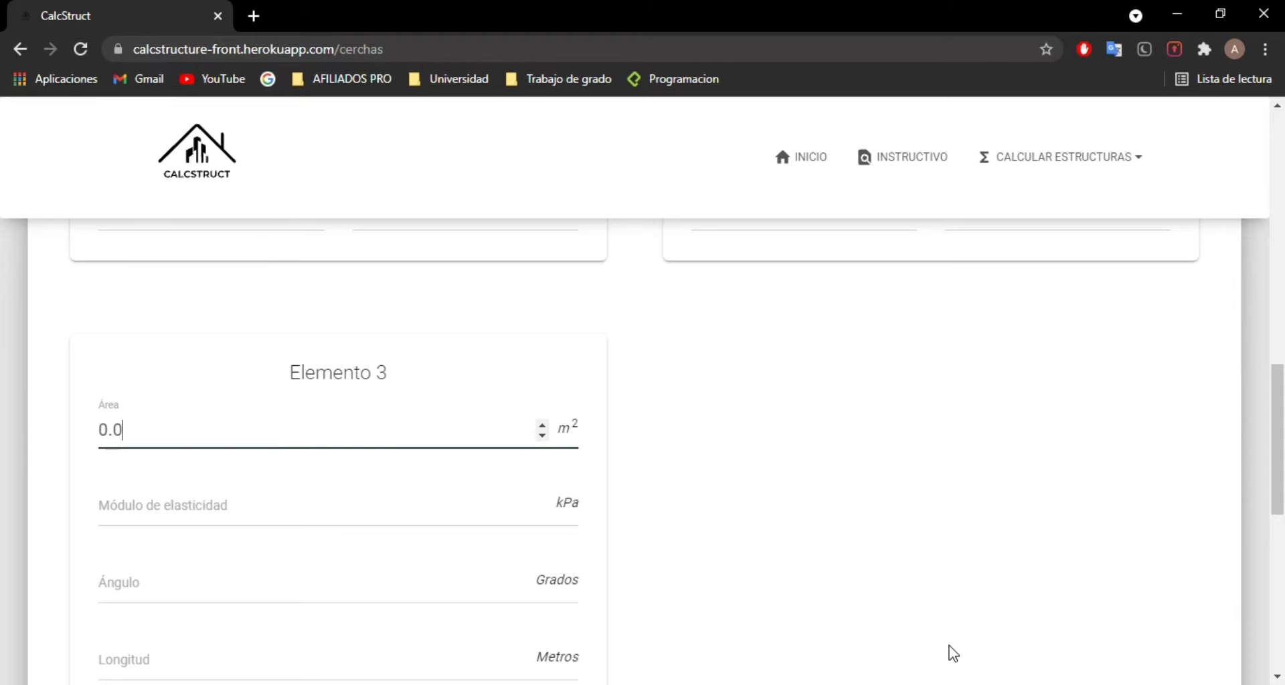
# Step: Set the area of Elemento 3 to 0.0001 m² and its modulus of elasticity to 200000000 kPa
pyautogui.write('001')
pyautogui.press('Tab')
pyautogui.write('200000000')
pyautogui.press('Tab')
# Step: Complete Elemento 3 from the Excel example: angle 0 degrees, length 4 m, initial GDL 4 and 5, final GDL 2 and 6
pyautogui.hotkey('alt', 'Tab')
pyautogui.moveTo(977, 649); pyautogui.dragTo(1050, 651)
pyautogui.hotkey('alt', 'Tab')
pyautogui.write('0')
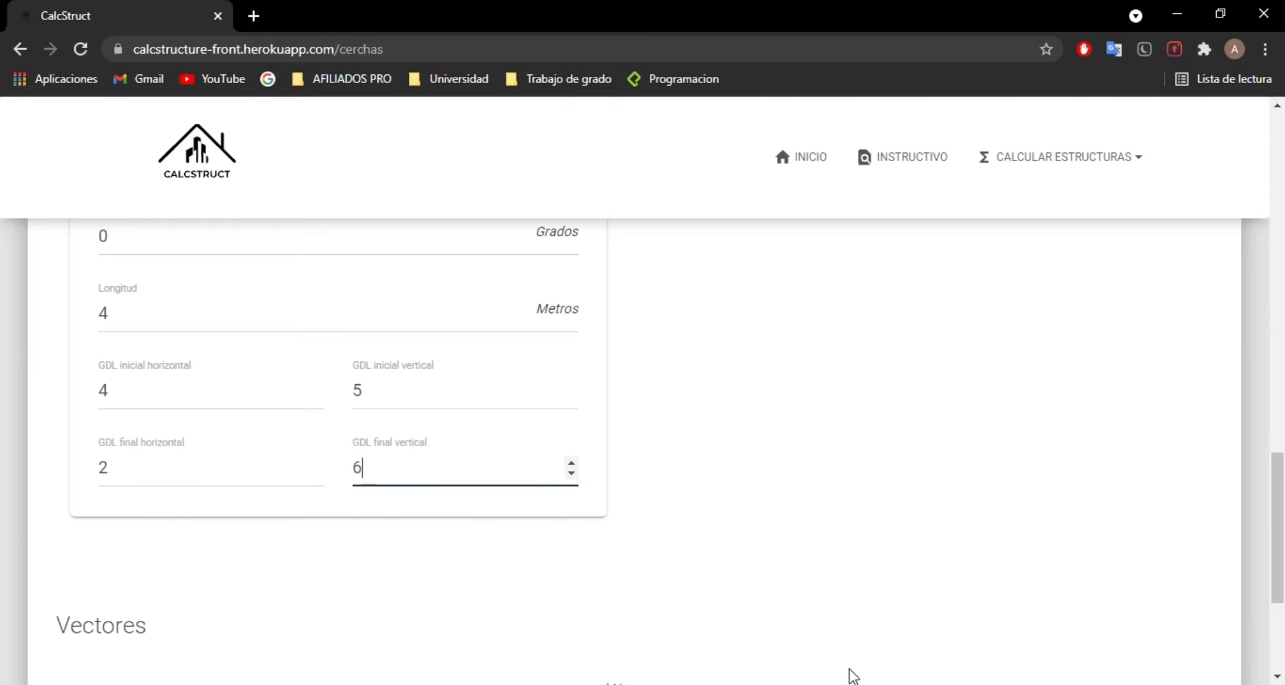
pyautogui.hotkey('alt', 'Tab')
pyautogui.hotkey('alt', 'Tab')
# Step: Go to the Vectores section in CalcStruct, then check the truss loads and the force and settlement vectors in the Excel example
pyautogui.scroll(-3, 830, 464)
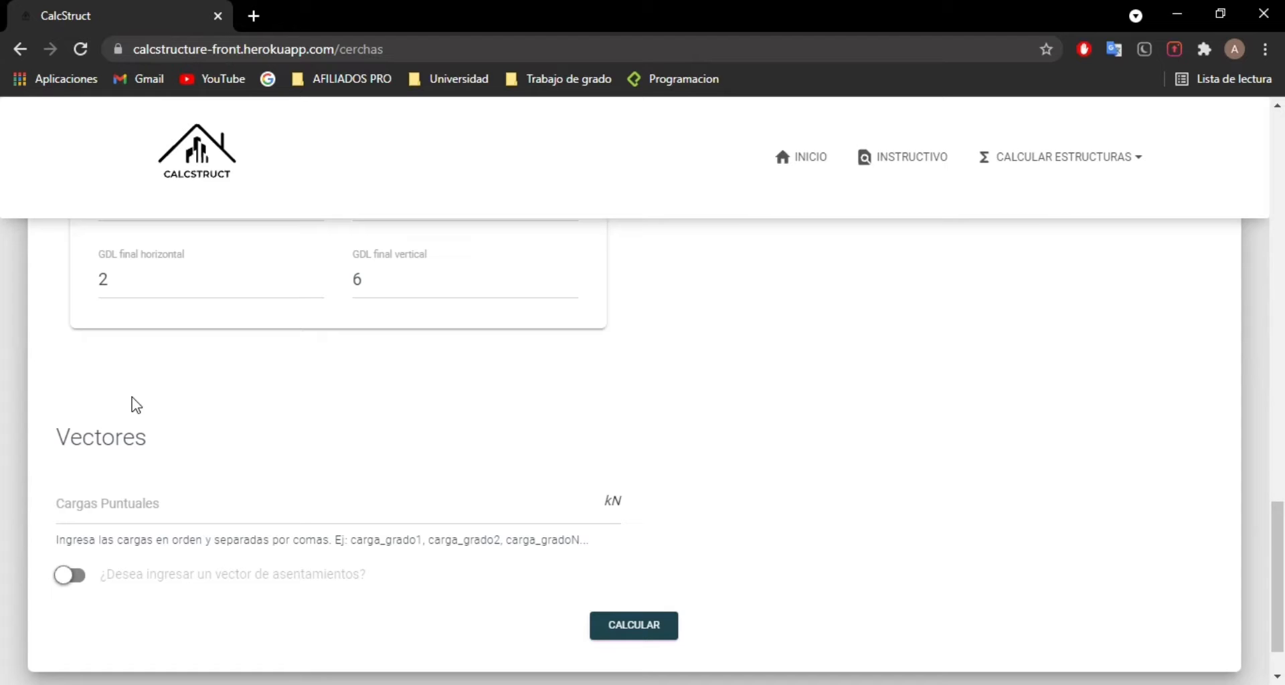
pyautogui.hotkey('alt', 'Tab')
pyautogui.moveTo(891, 652); pyautogui.dragTo(737, 603)
pyautogui.scroll(1, 231, 398)
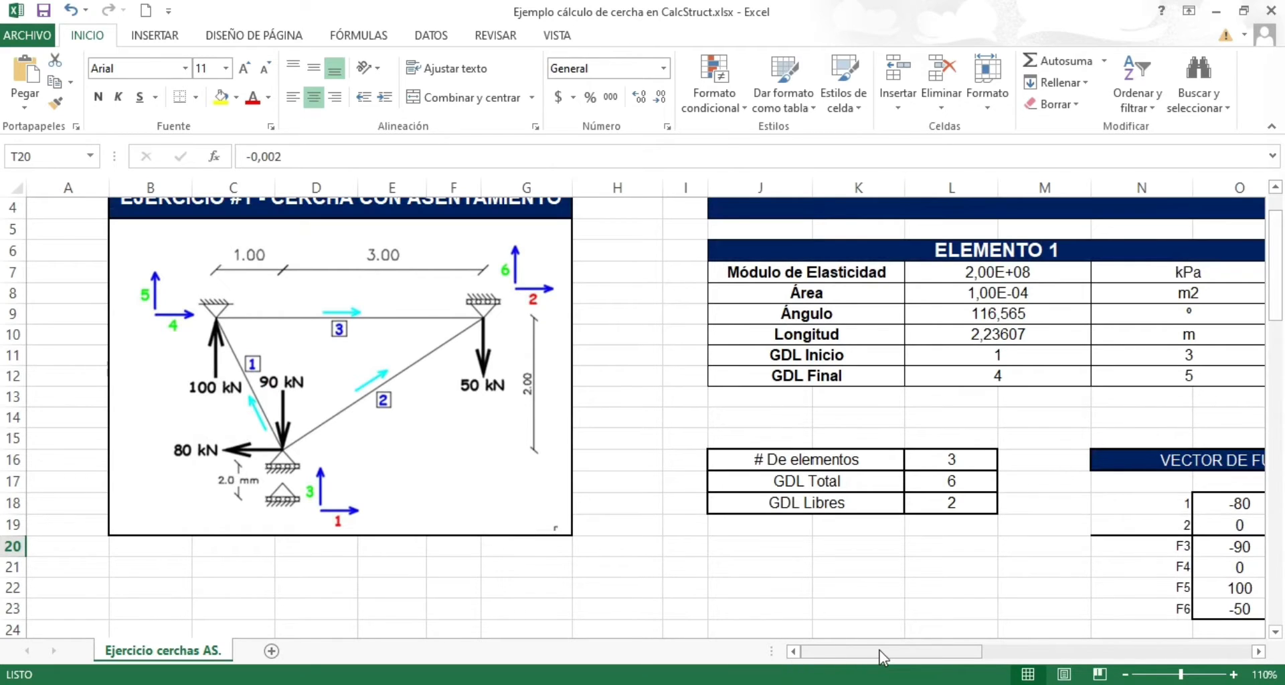
pyautogui.moveTo(880, 651); pyautogui.dragTo(972, 650)
pyautogui.scroll(-1, 761, 533)
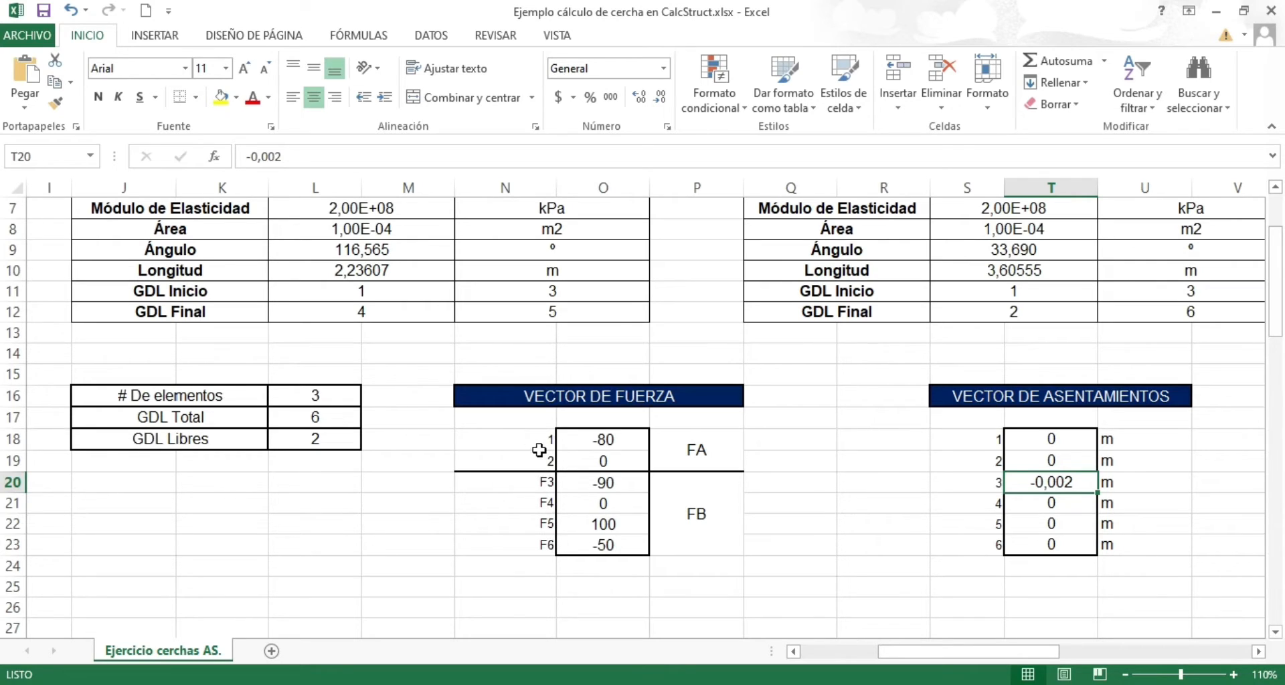
# Step: Examine entries F3 to F6 of the VECTOR DE FUERZA table and compare the vector with the loads on the truss diagram
pyautogui.click(514, 477)
pyautogui.click(521, 503)
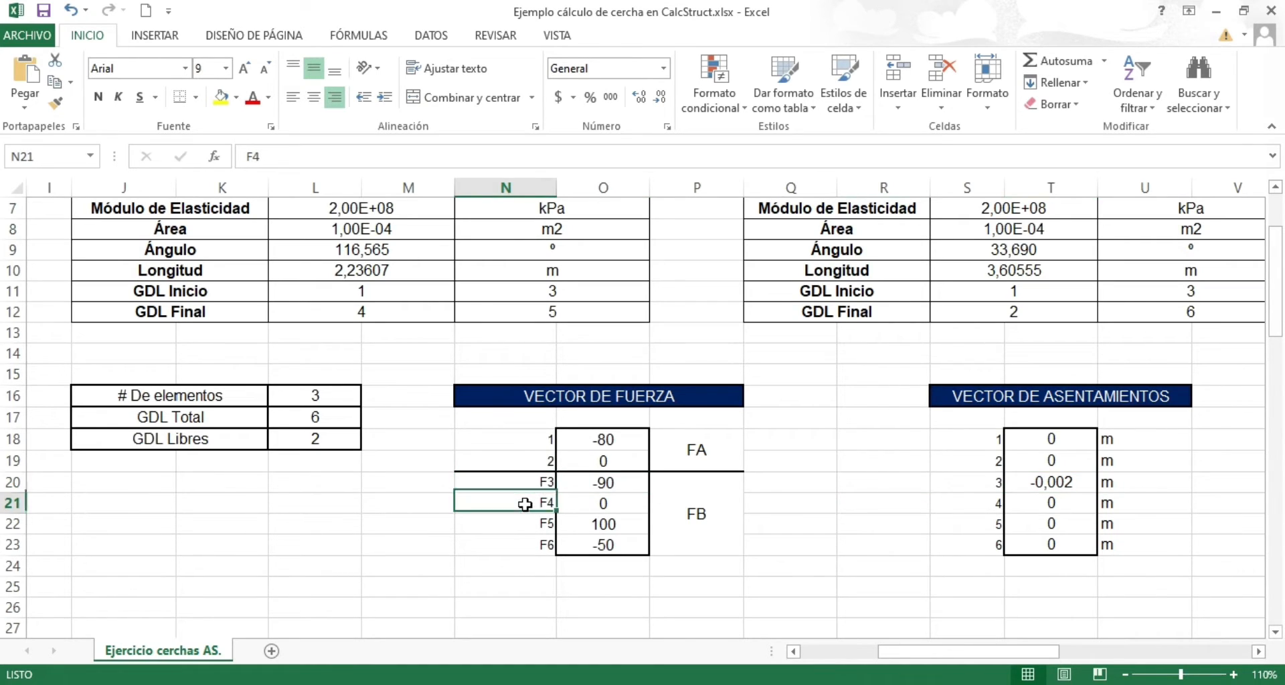
pyautogui.click(516, 524)
pyautogui.click(532, 545)
pyautogui.click(529, 523)
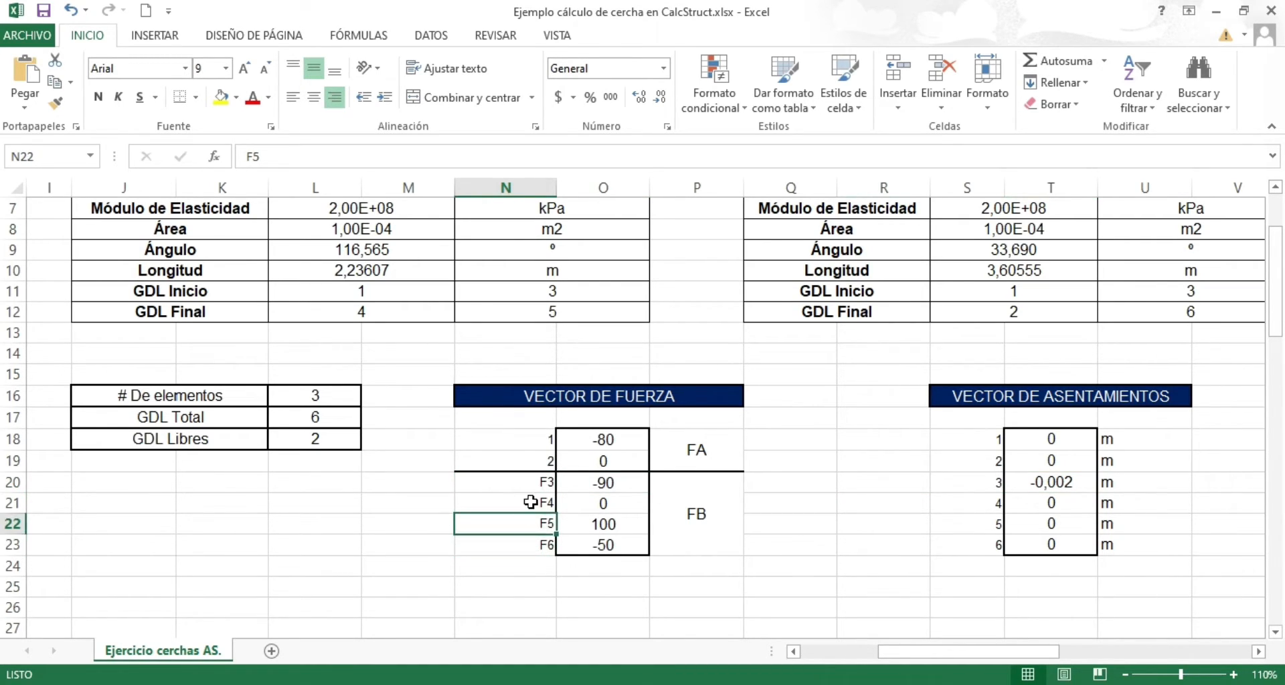
pyautogui.click(531, 502)
pyautogui.click(525, 482)
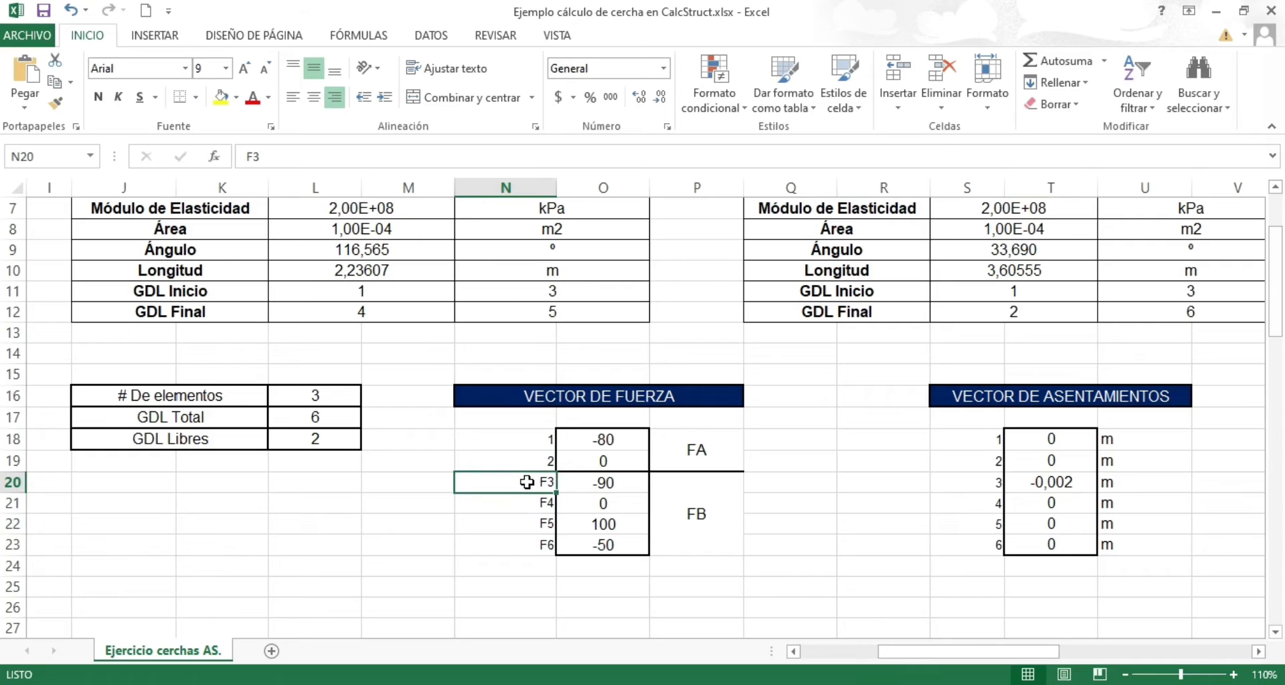
pyautogui.moveTo(528, 480); pyautogui.dragTo(525, 545)
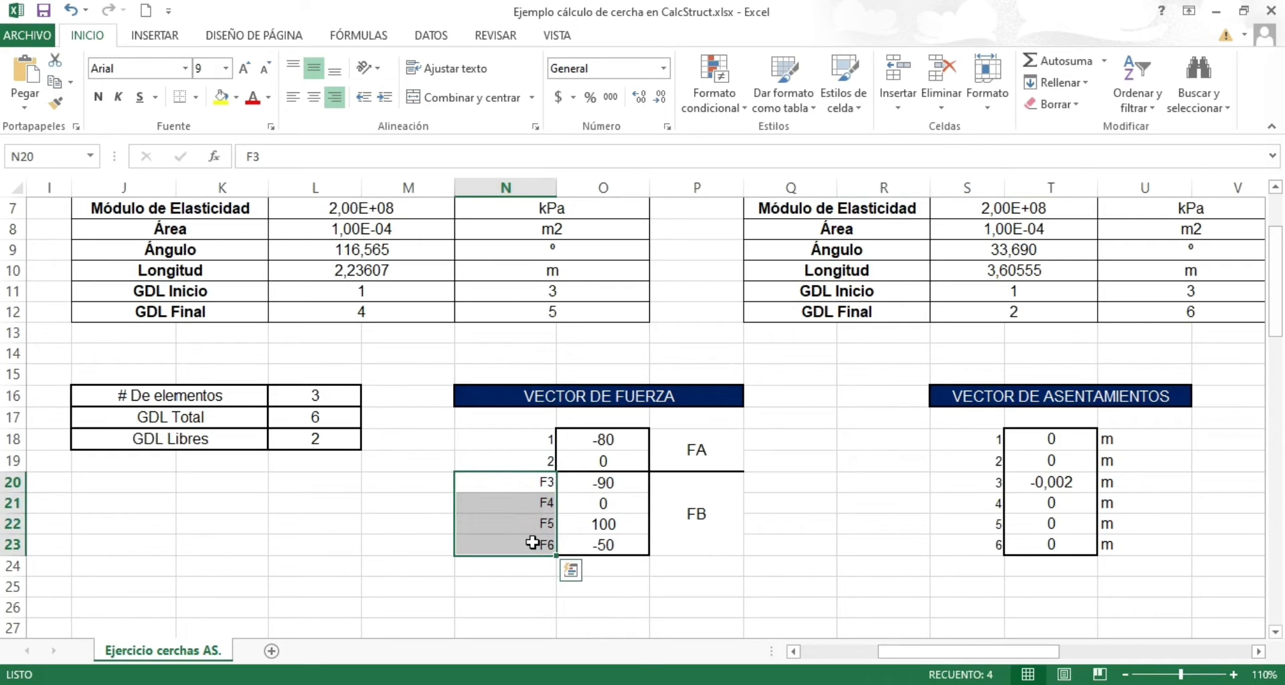
pyautogui.click(774, 521)
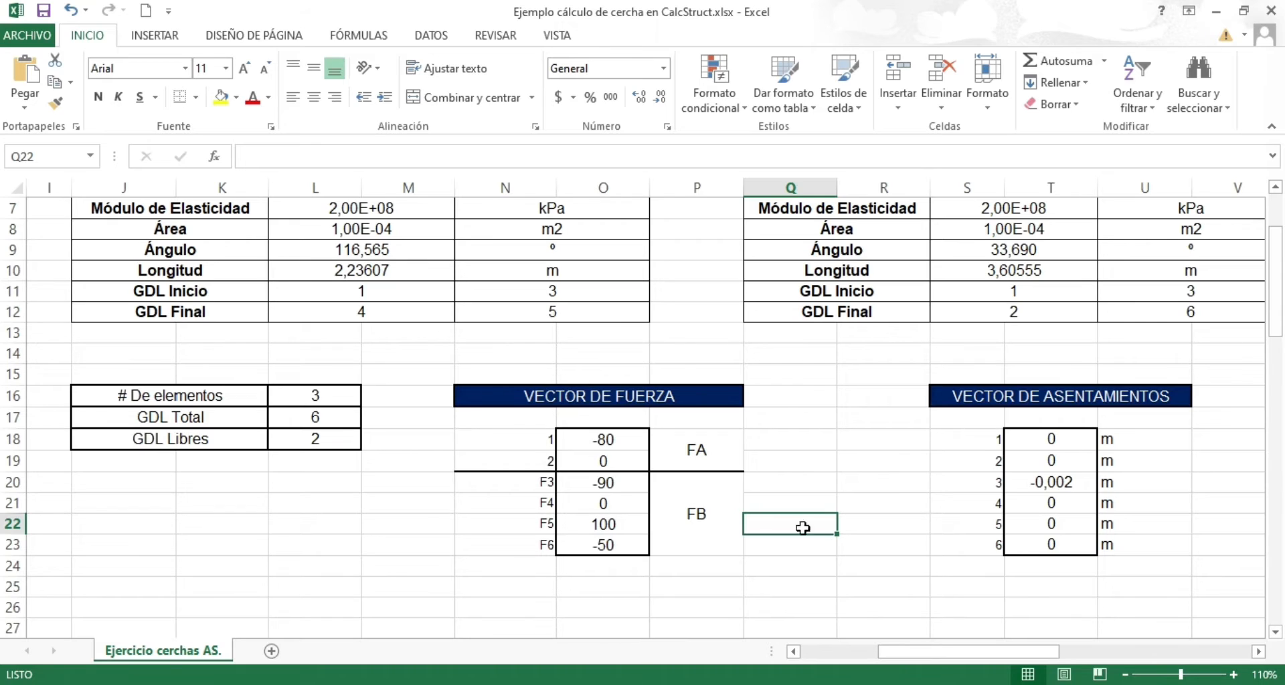
pyautogui.moveTo(989, 648); pyautogui.dragTo(910, 648)
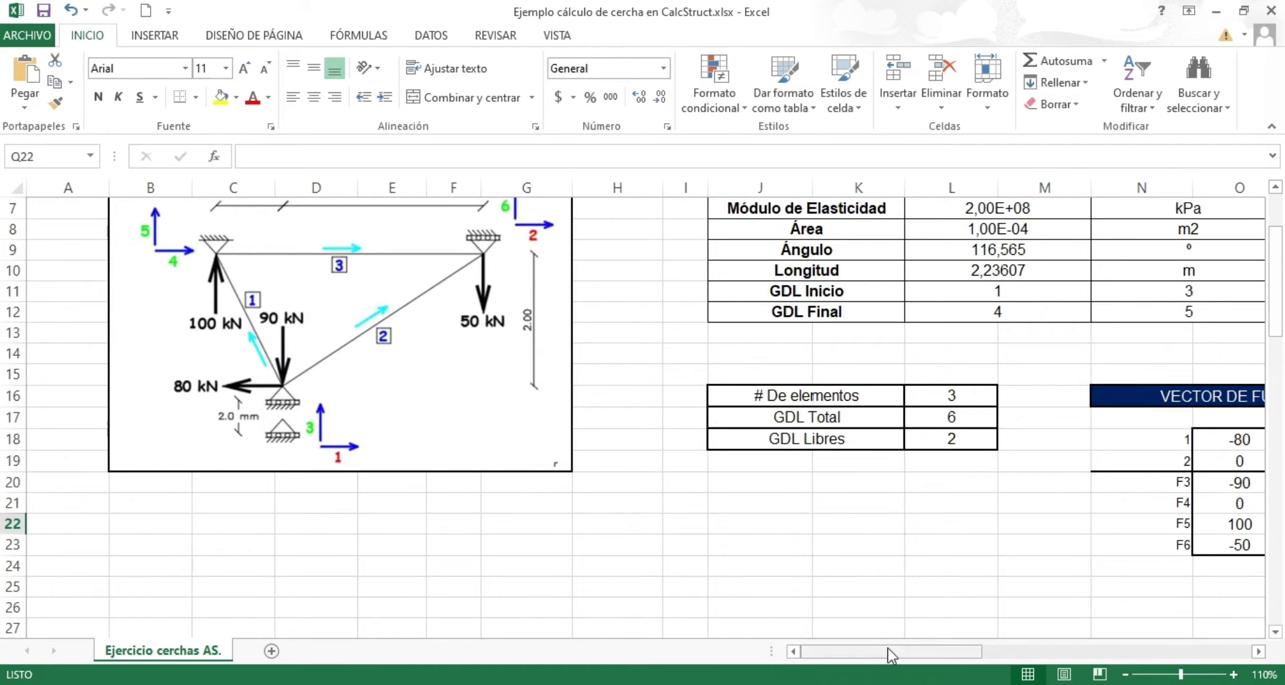
pyautogui.moveTo(890, 653); pyautogui.dragTo(959, 654)
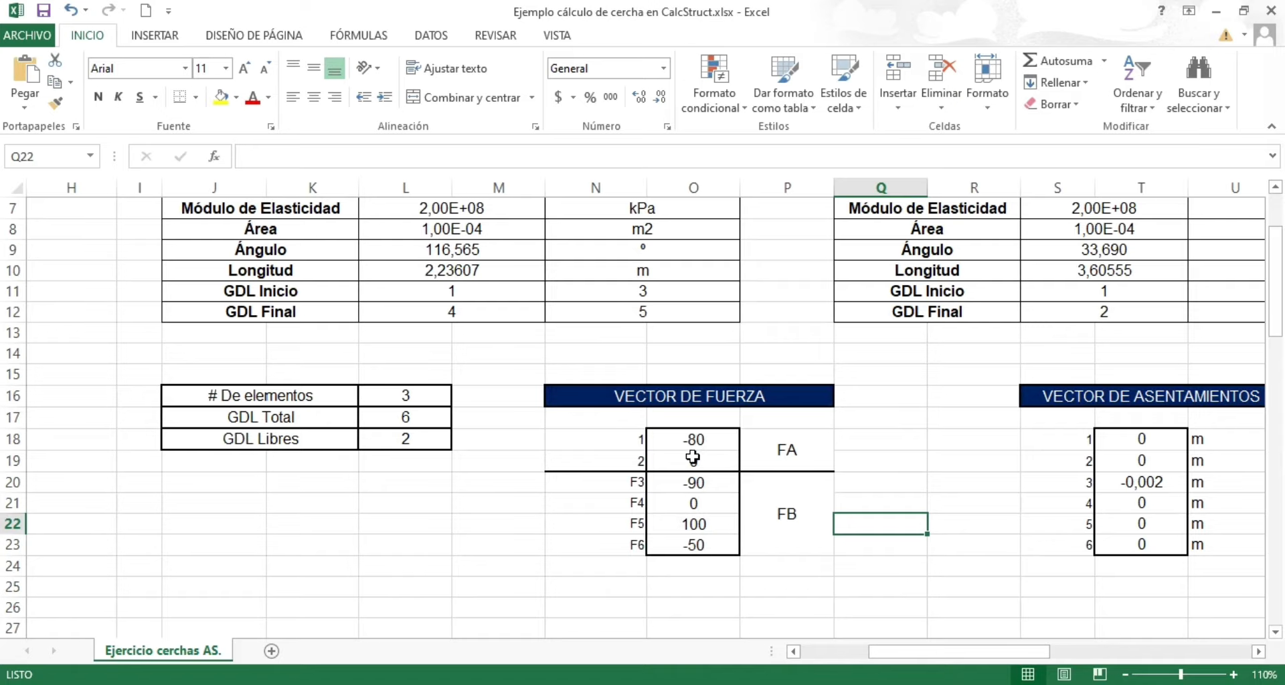
# Step: Start the Cargas Puntuales vector in CalcStruct with -80, 0 and -90, taken in order from the VECTOR DE FUERZA table in Excel
pyautogui.click(692, 436)
pyautogui.moveTo(693, 436); pyautogui.dragTo(688, 545)
pyautogui.click(687, 580)
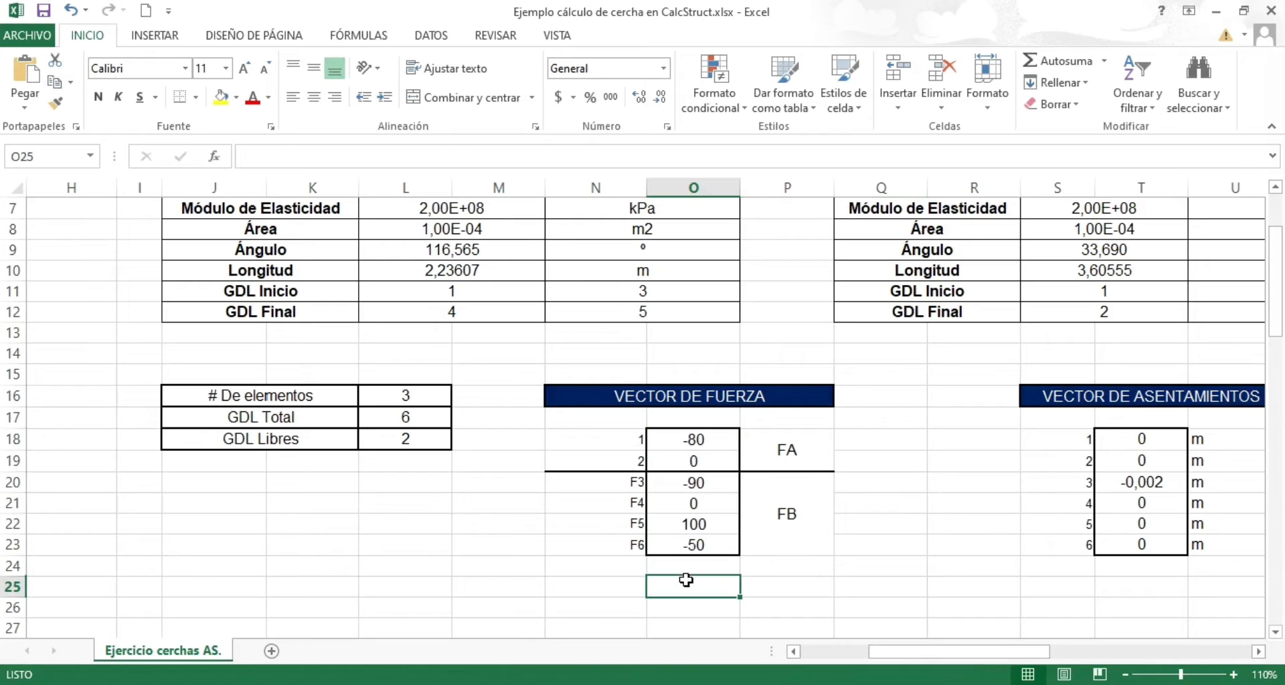
pyautogui.hotkey('alt', 'Tab')
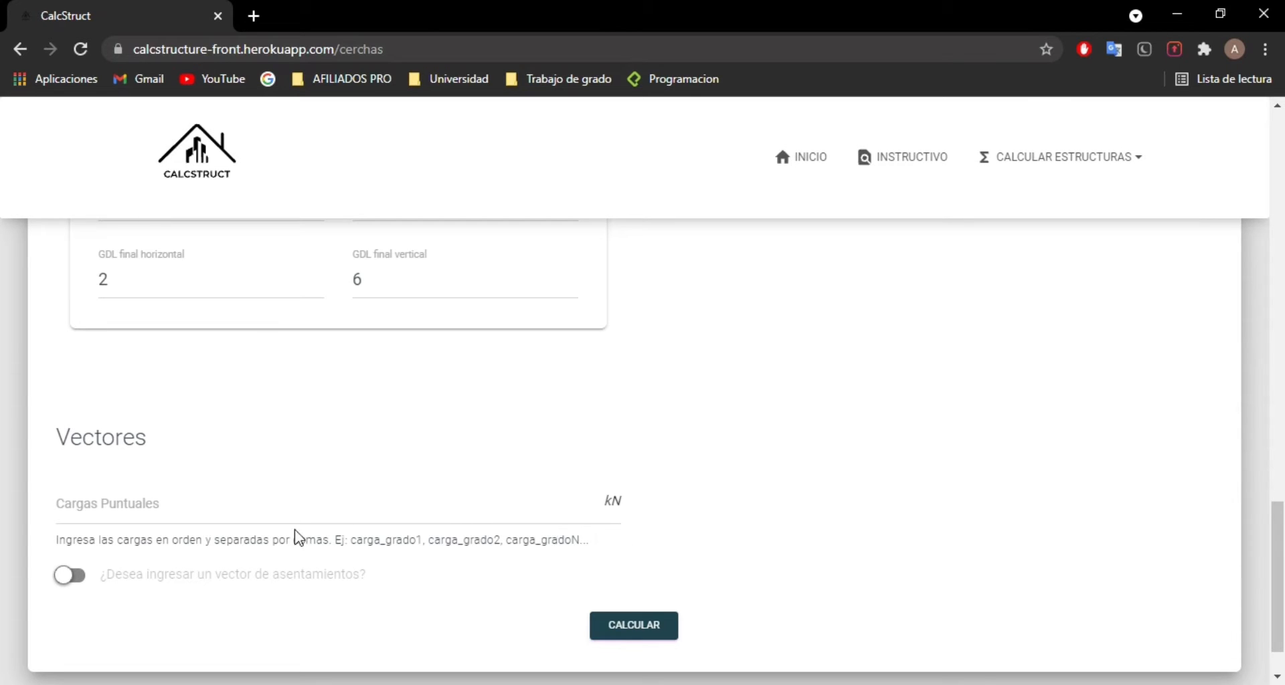
pyautogui.click(146, 508)
pyautogui.hotkey('alt', 'Tab')
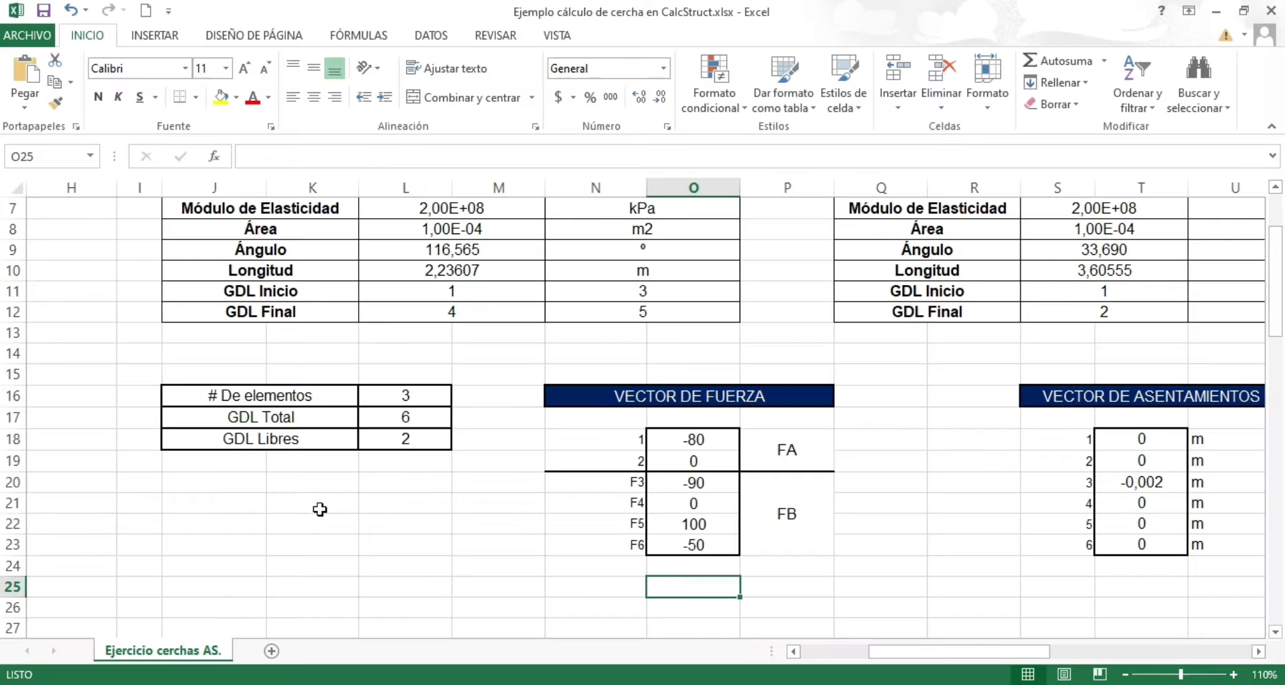
pyautogui.hotkey('alt', 'Tab')
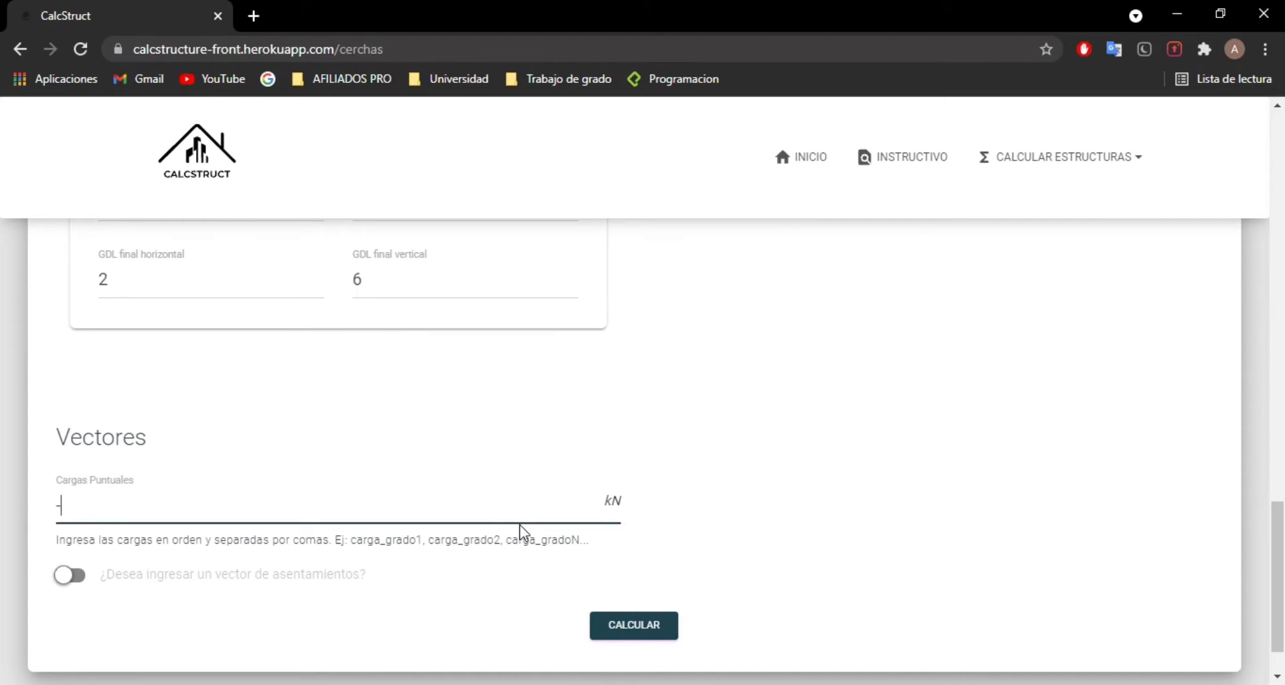
pyautogui.write('-80,')
pyautogui.hotkey('alt', 'Tab')
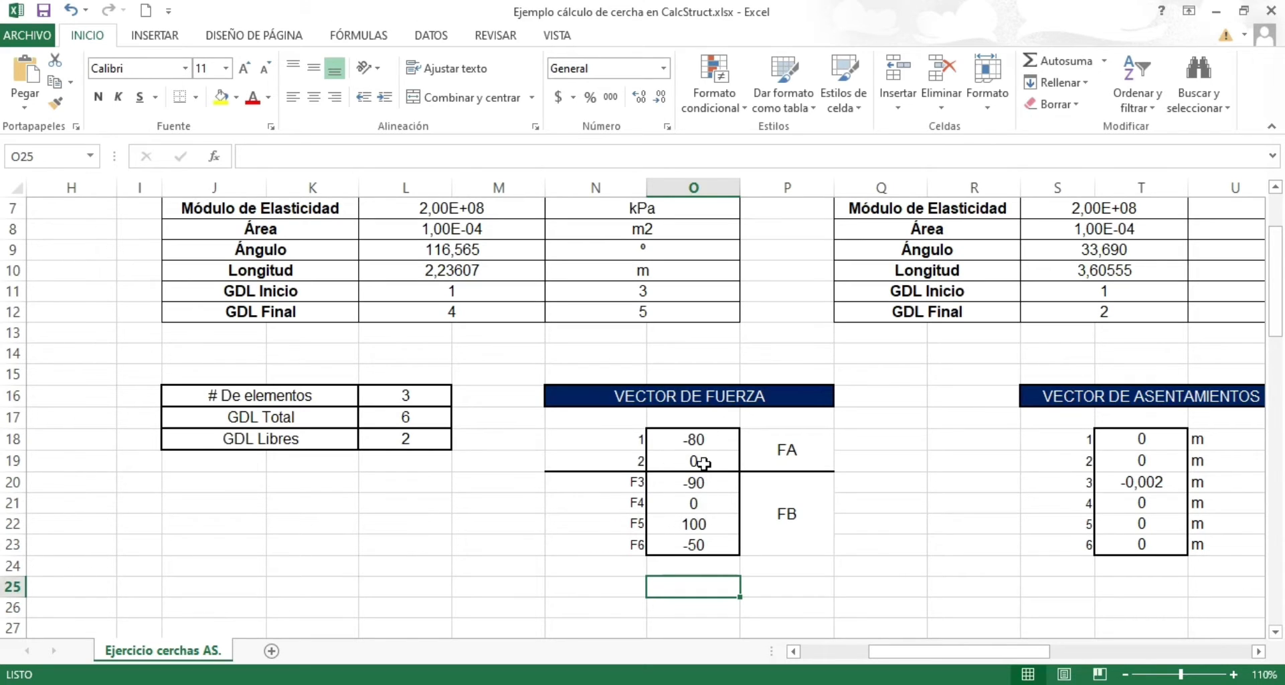
pyautogui.hotkey('alt', 'Tab')
pyautogui.write(',')
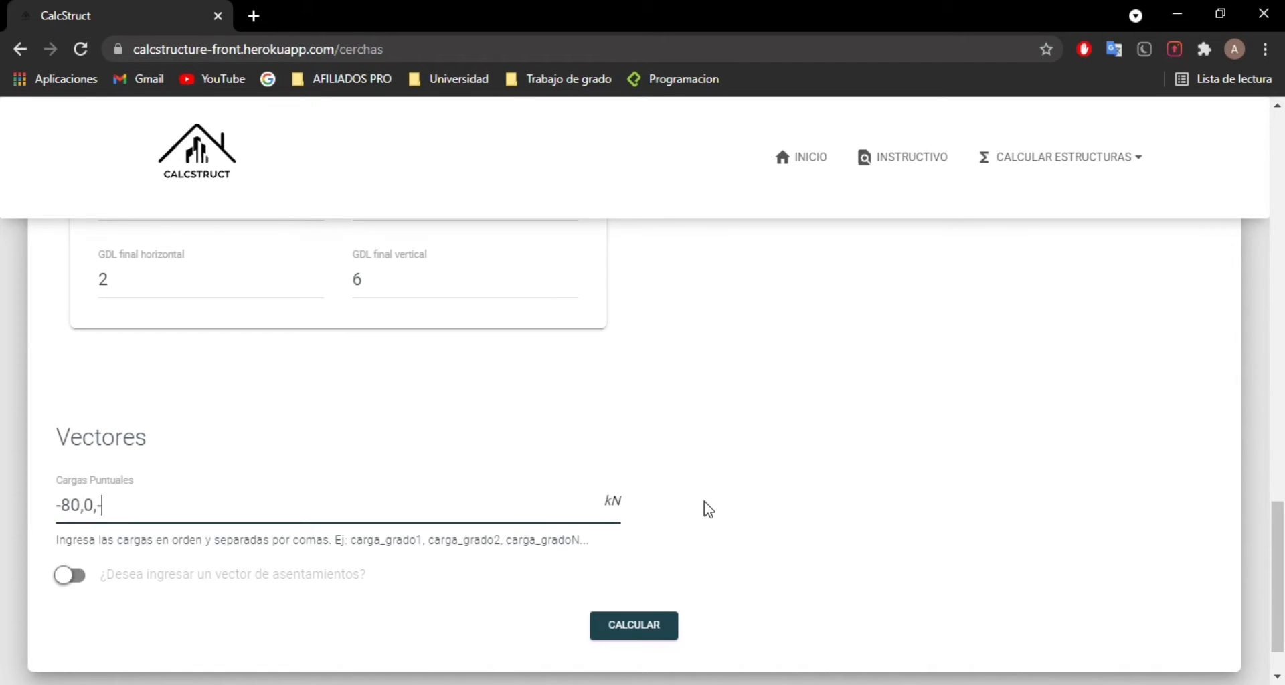
pyautogui.write('0,-90,')
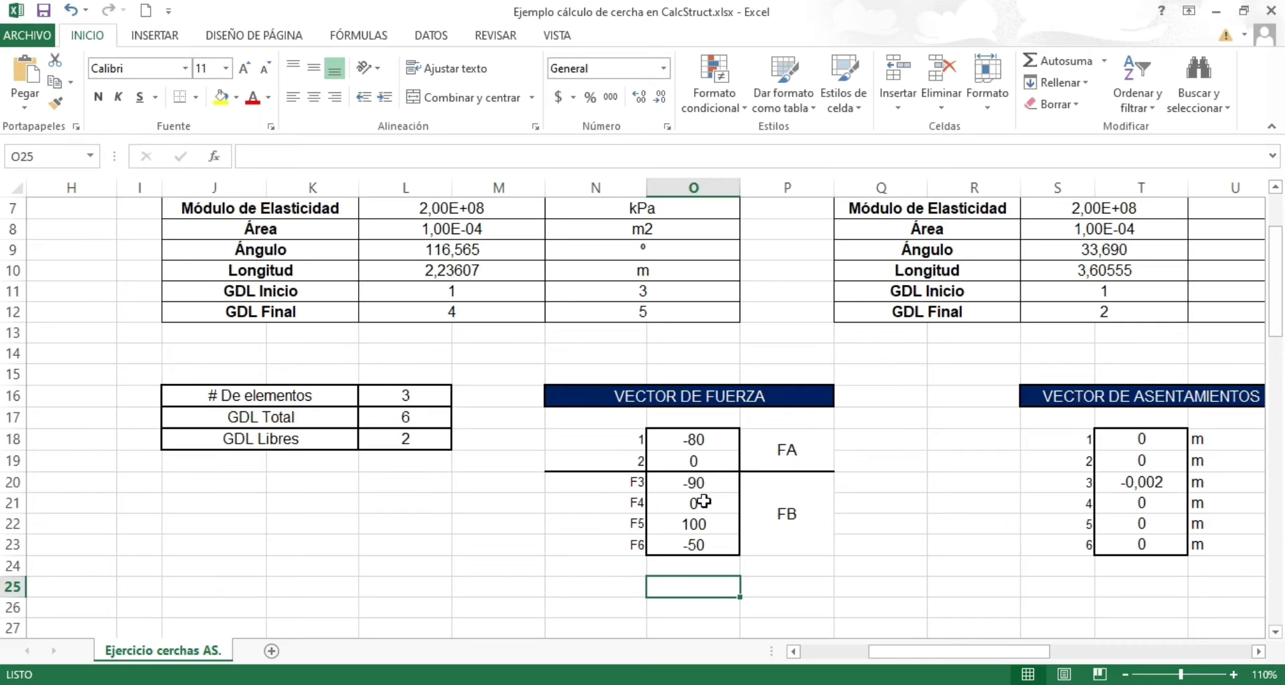
# Step: Complete the Cargas Puntuales vector with 0, 100 and -50, and check the comma-separated entries against the Excel force vector
pyautogui.hotkey('alt', 'Tab')
pyautogui.write('0,10')
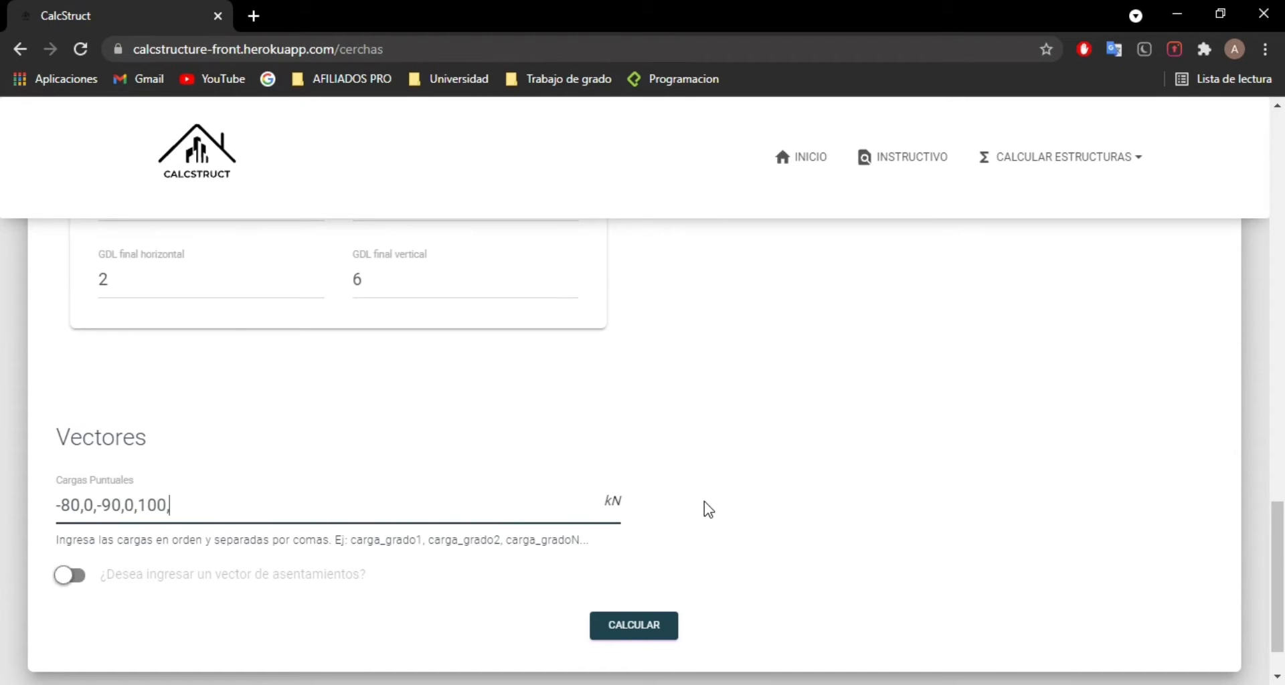
pyautogui.write('0,-50')
pyautogui.hotkey('alt', 'Tab')
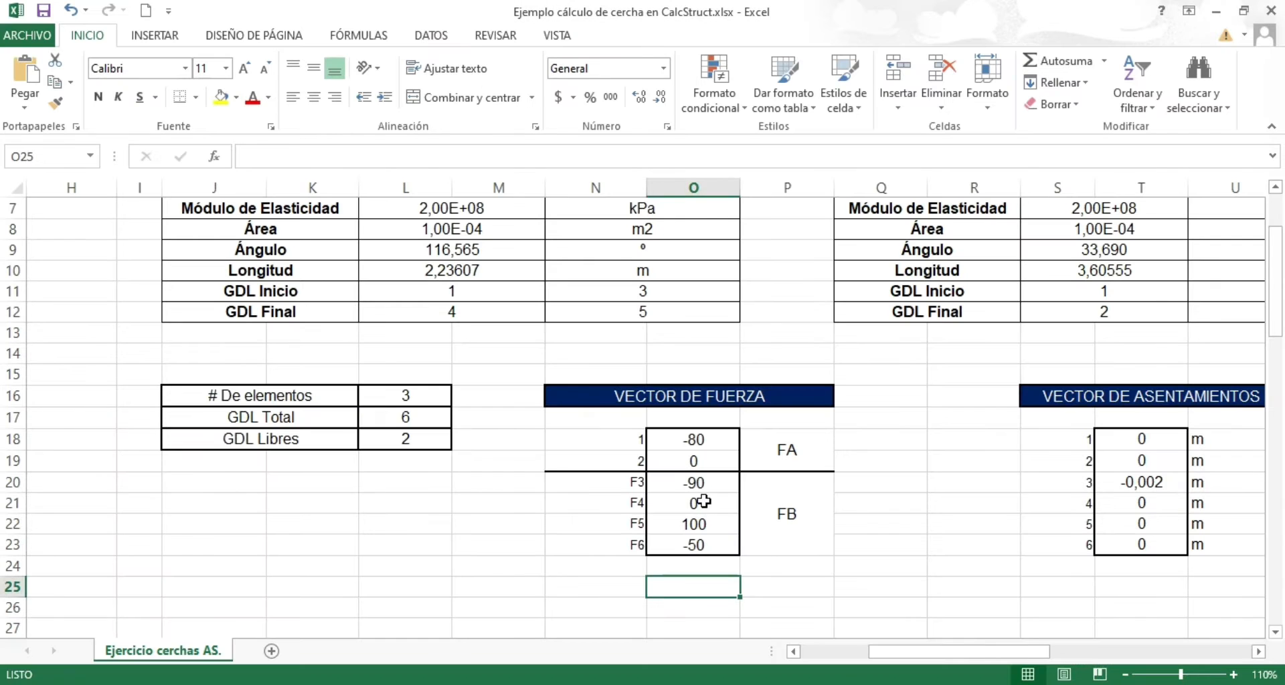
pyautogui.hotkey('alt', 'Tab')
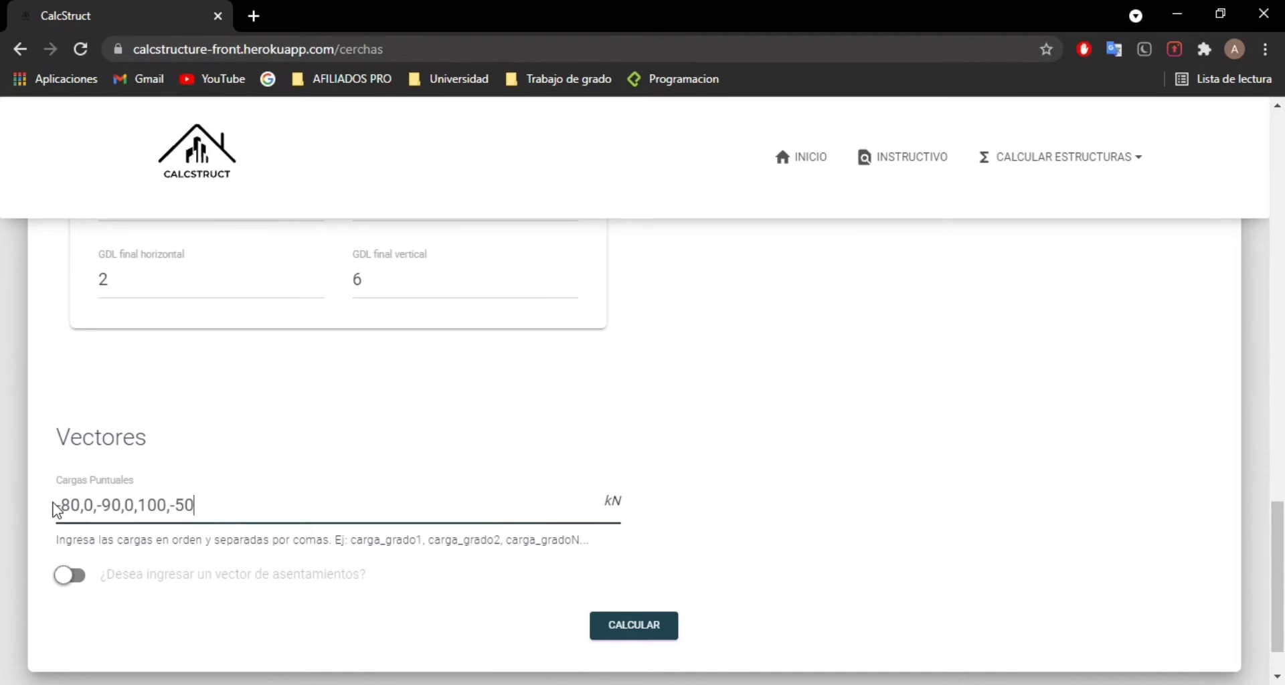
pyautogui.moveTo(67, 506); pyautogui.dragTo(183, 506)
pyautogui.click(412, 512)
# Step: Enable the settlement vector in CalcStruct, then compare the VECTOR DE ASENTAMIENTOS table in Excel with the truss diagram's support settlement
pyautogui.click(69, 580)
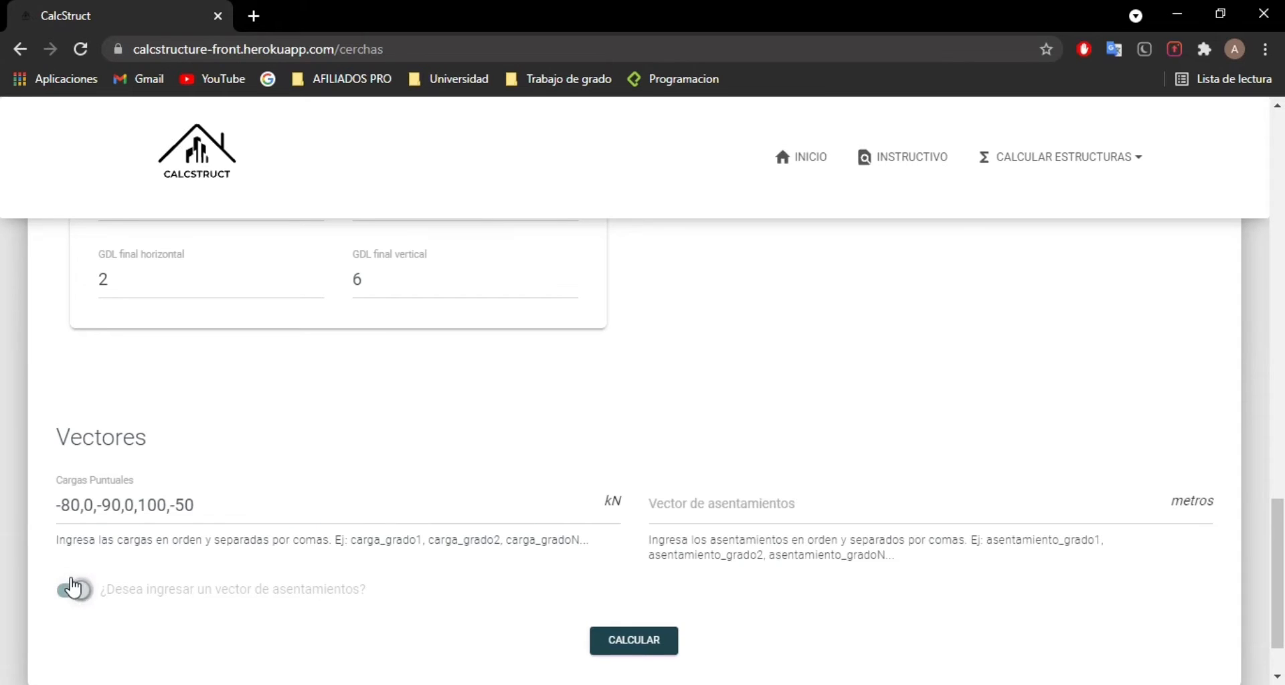
pyautogui.click(651, 517)
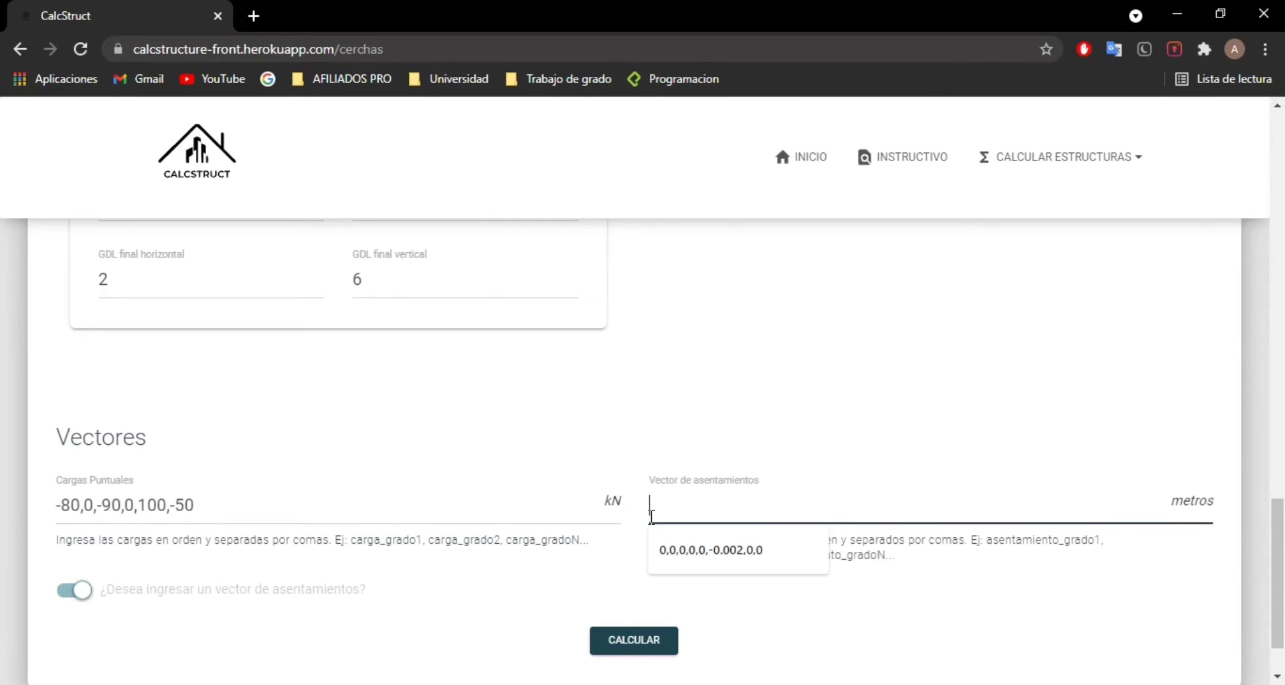
pyautogui.hotkey('alt', 'Tab')
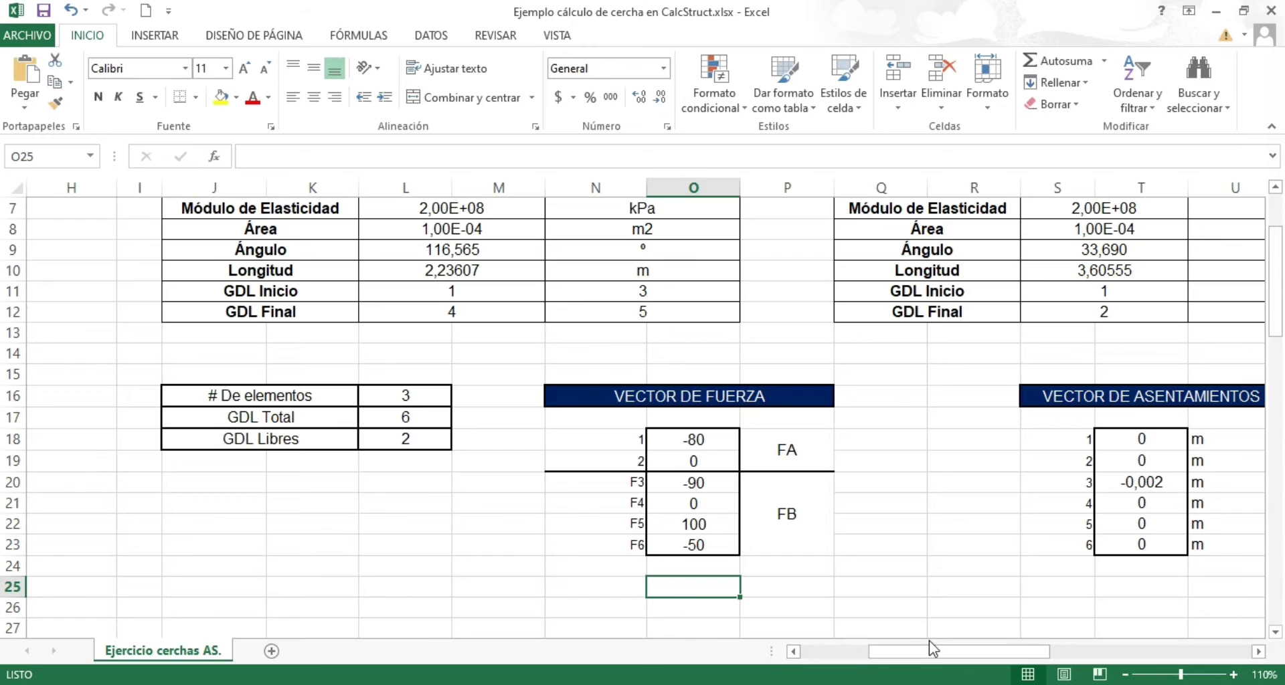
pyautogui.moveTo(943, 657); pyautogui.dragTo(990, 654)
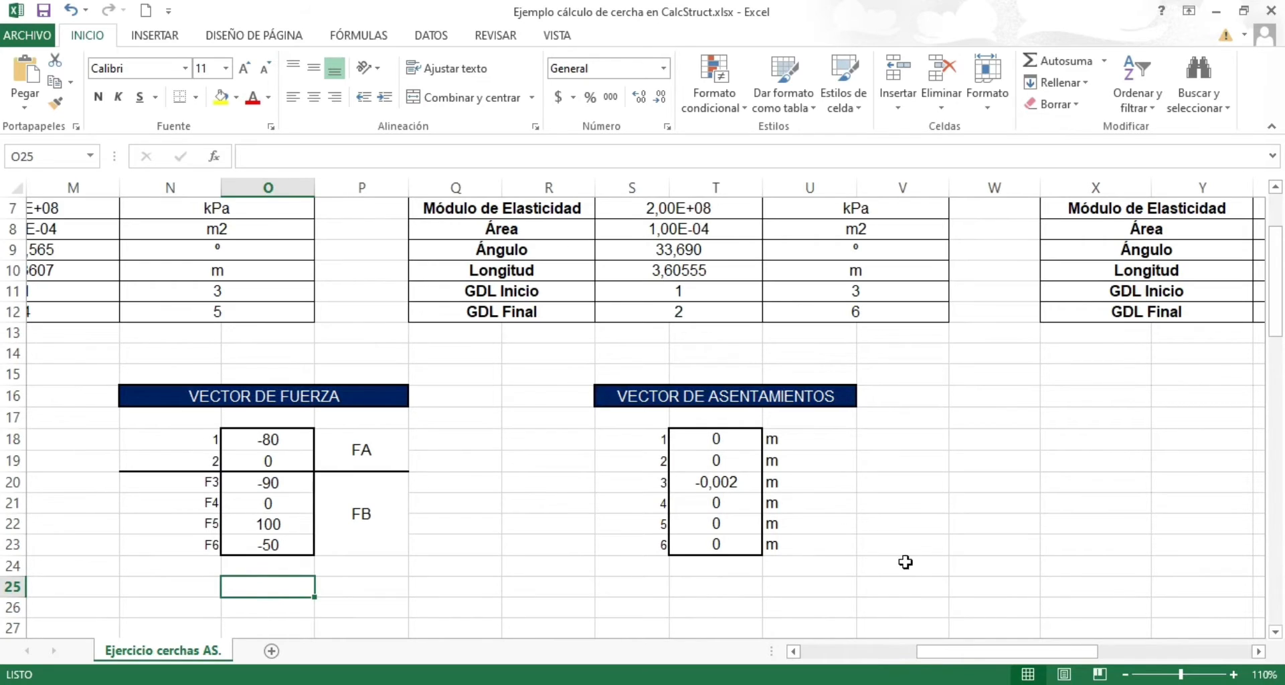
pyautogui.moveTo(953, 659); pyautogui.dragTo(840, 655)
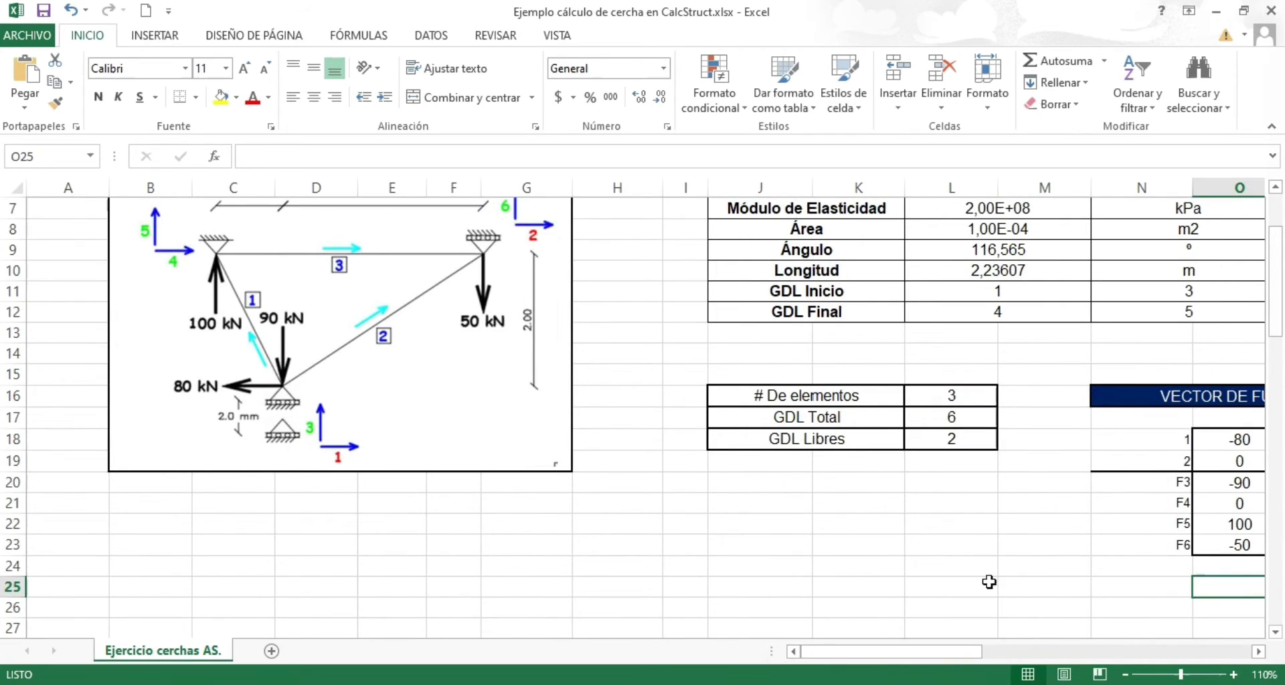
pyautogui.moveTo(887, 652); pyautogui.dragTo(992, 648)
pyautogui.click(715, 481)
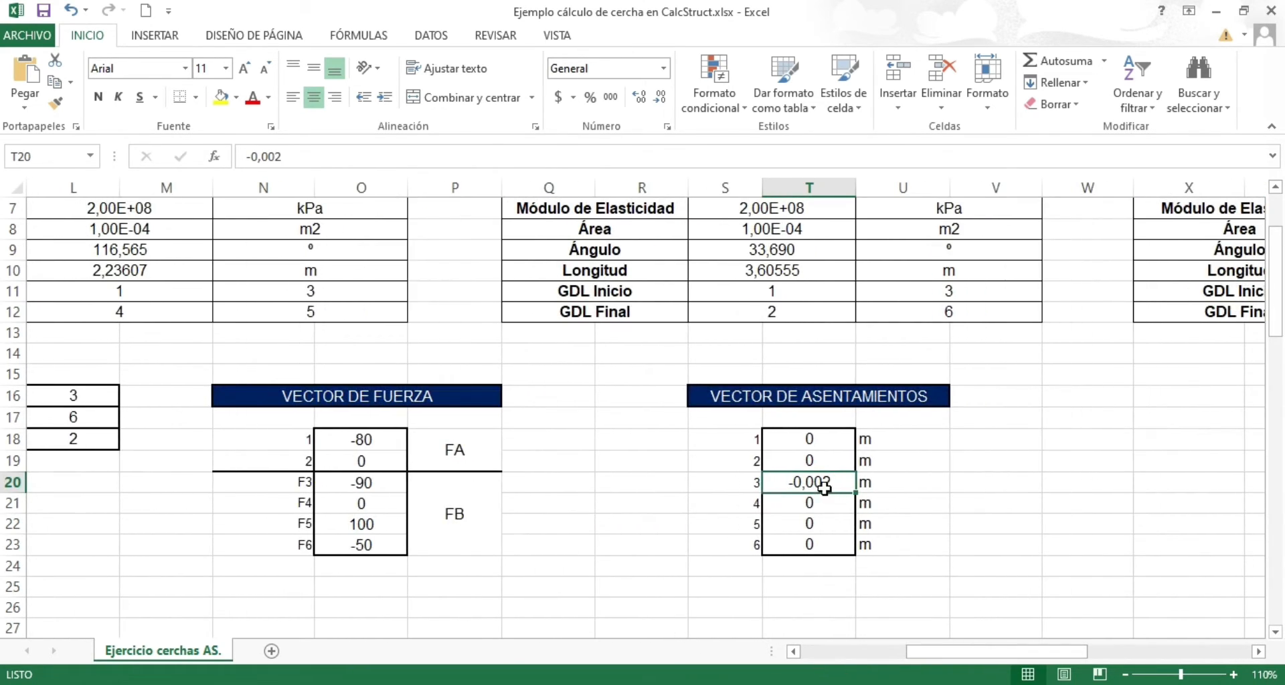
# Step: Enter 0,0,-0.002,0,0,0 as the Vector de asentamientos in CalcStruct and review its entries
pyautogui.hotkey('alt', 'Tab')
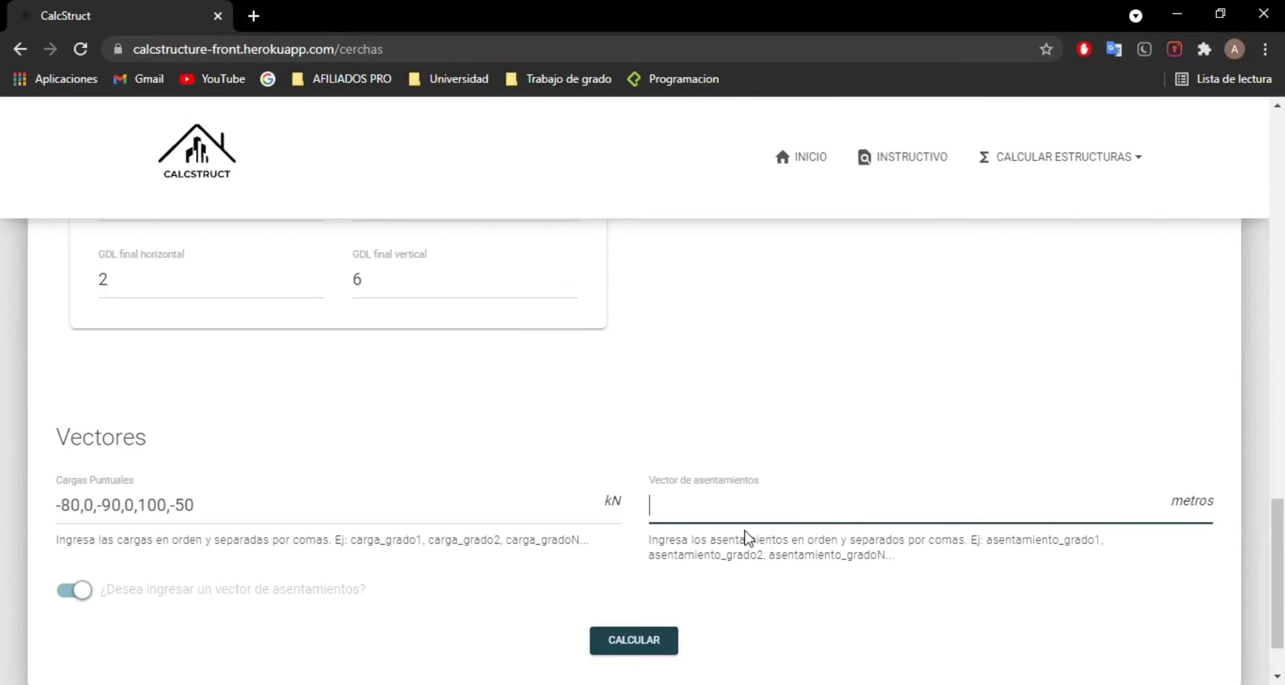
pyautogui.write('0,0,-')
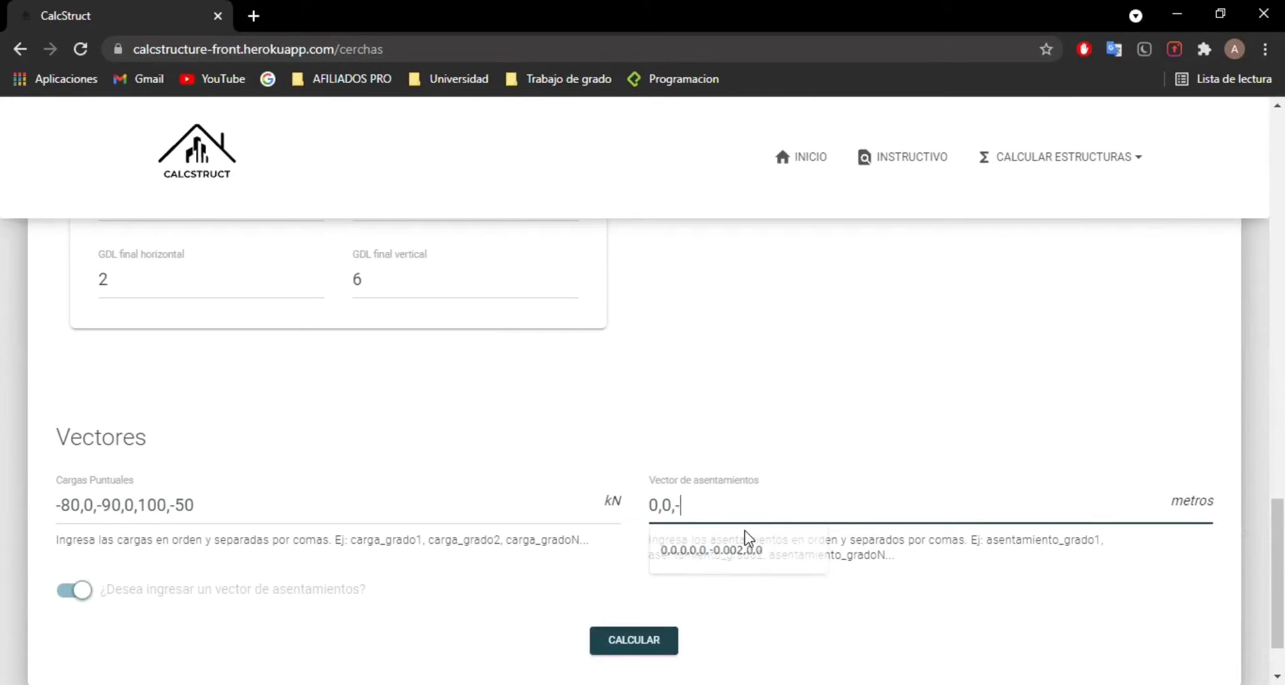
pyautogui.write('0.002')
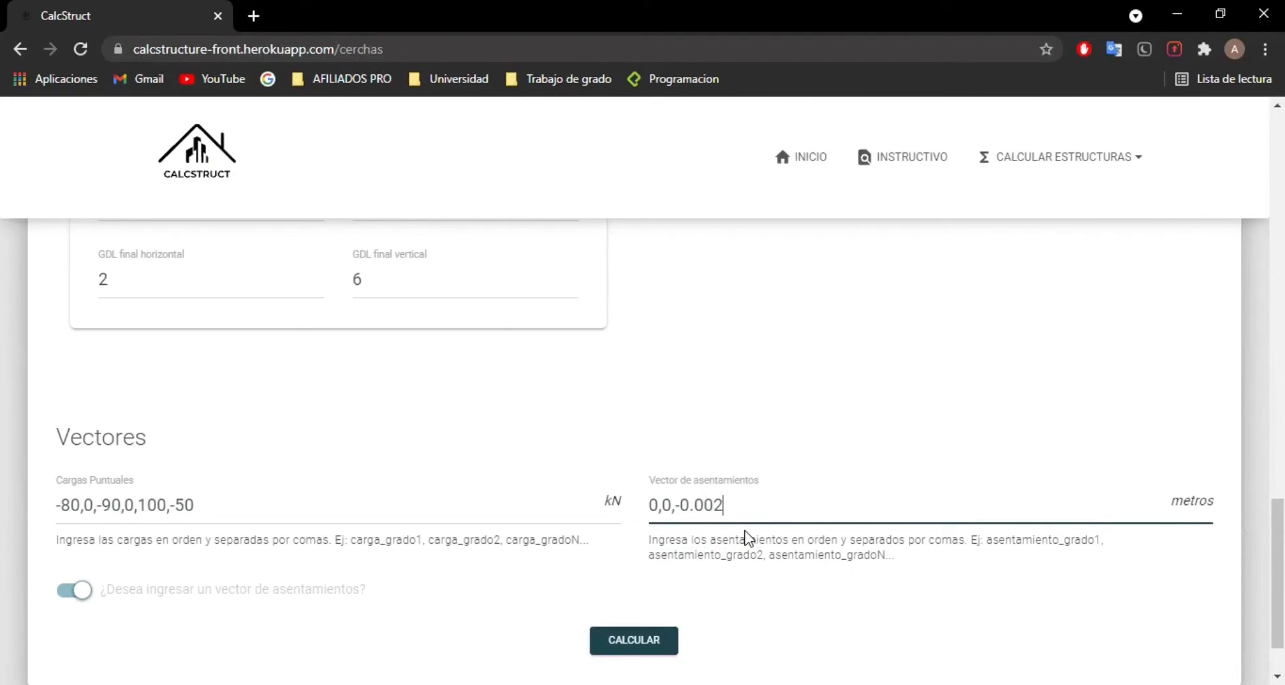
pyautogui.write(',0')
pyautogui.hotkey('alt', 'Tab')
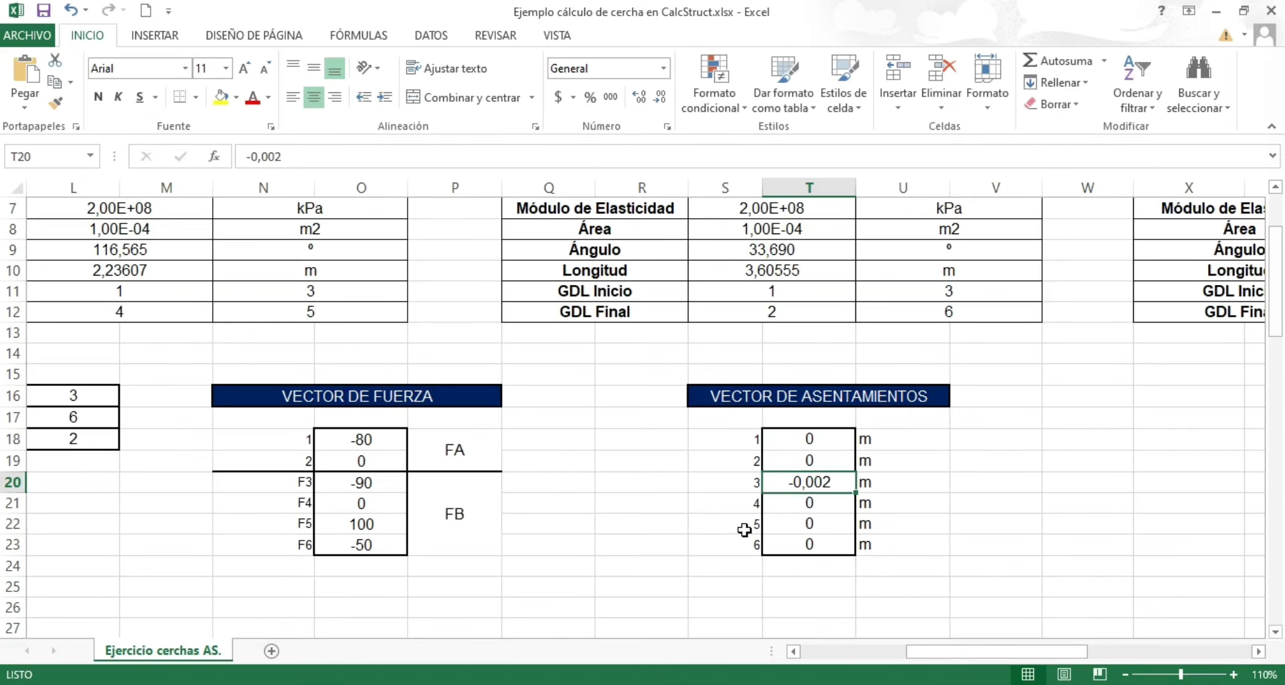
pyautogui.hotkey('alt', 'Tab')
pyautogui.write(',0,')
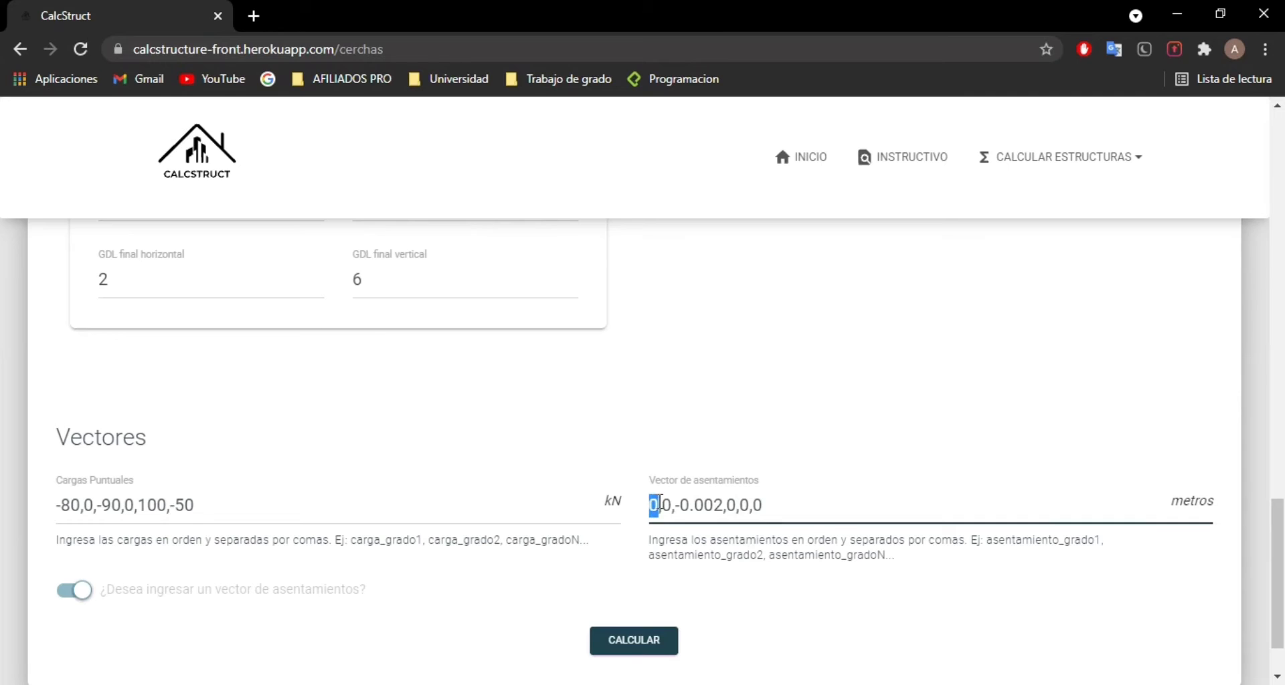
pyautogui.moveTo(679, 506); pyautogui.dragTo(725, 505)
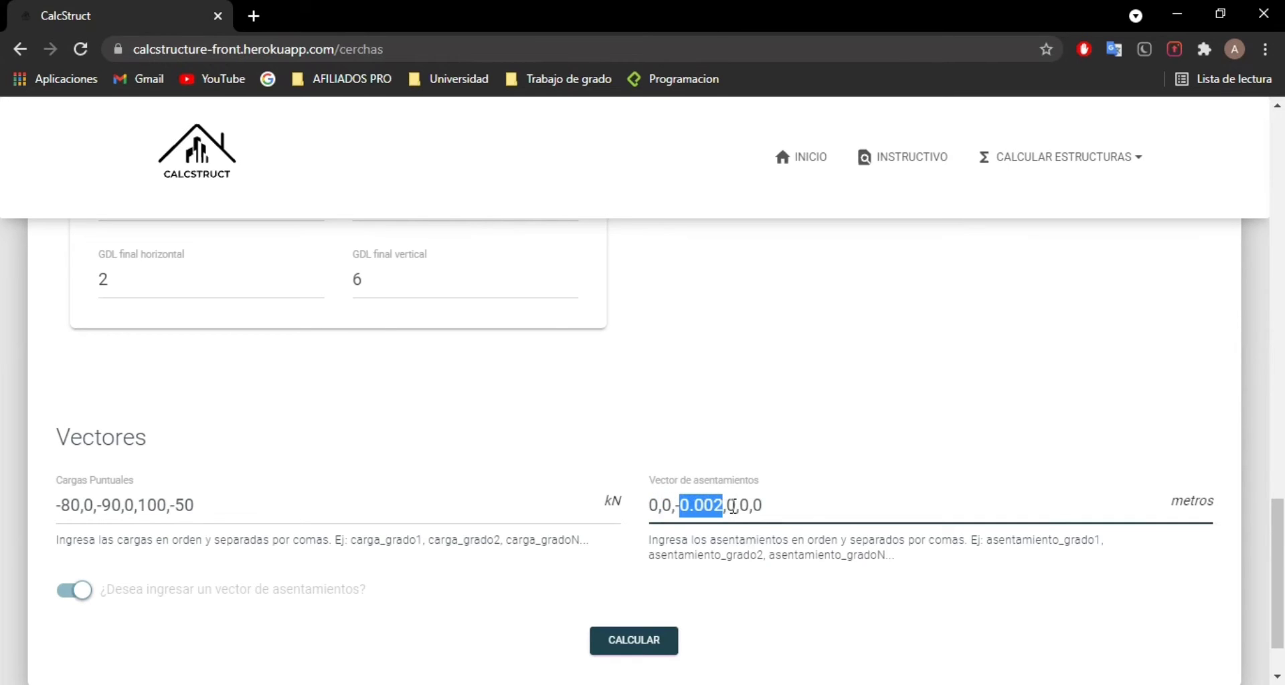
pyautogui.click(734, 507)
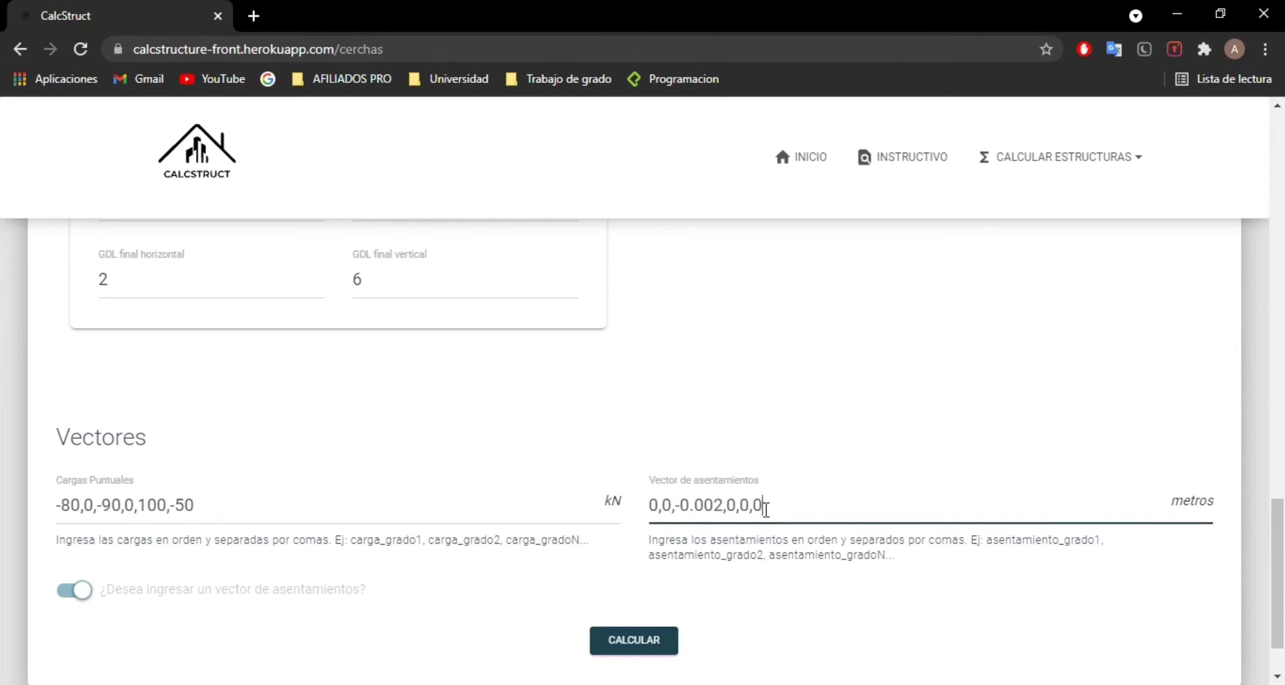
pyautogui.click(749, 589)
# Step: Calculate the truss and go to the Resultados section
pyautogui.click(641, 637)
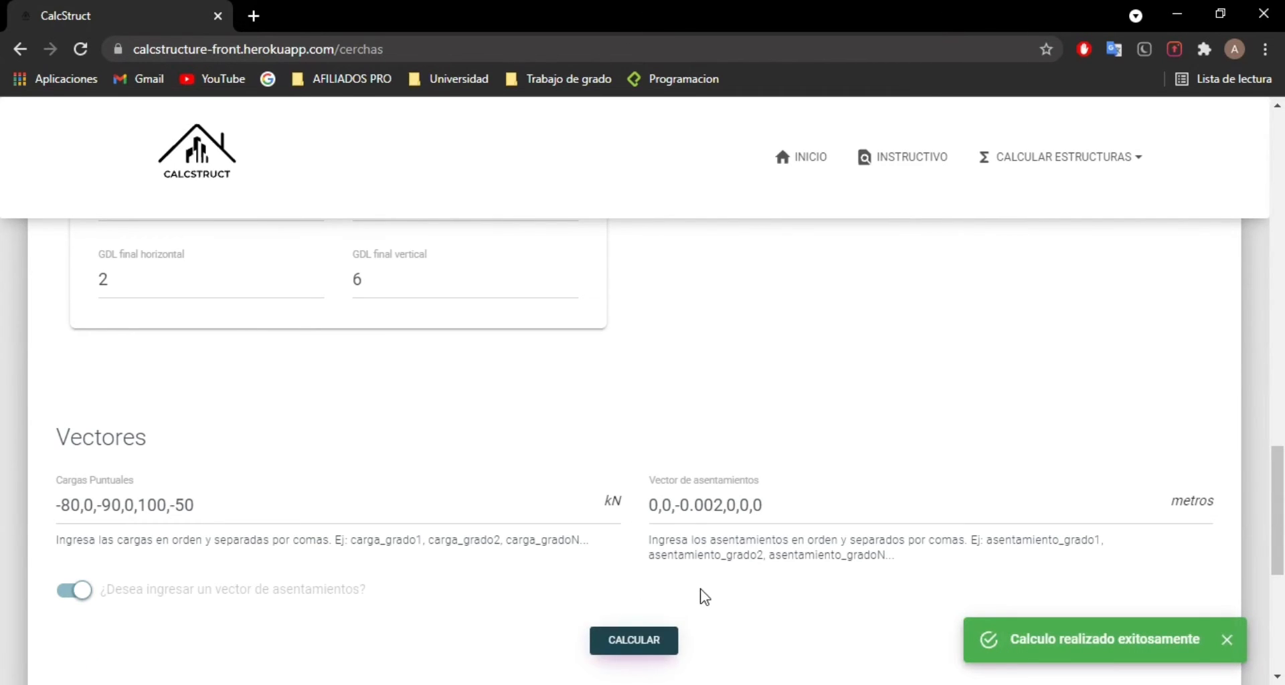
pyautogui.scroll(-4, 706, 593)
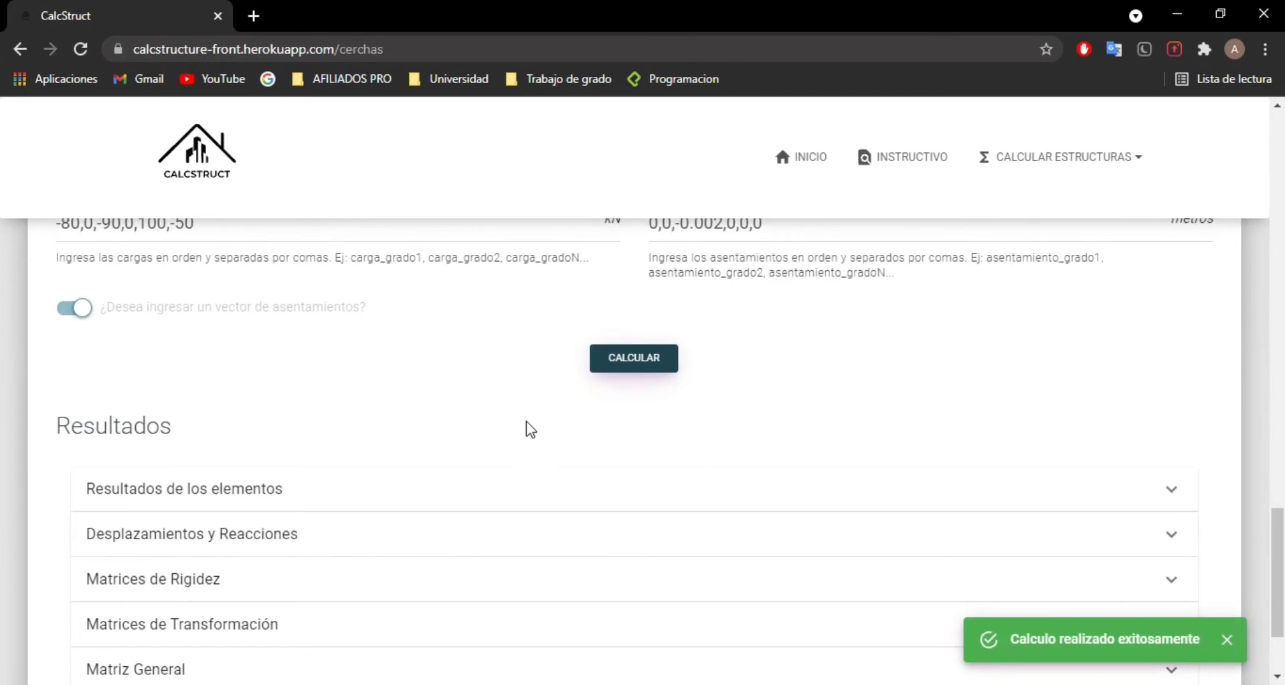
pyautogui.scroll(-2, 242, 420)
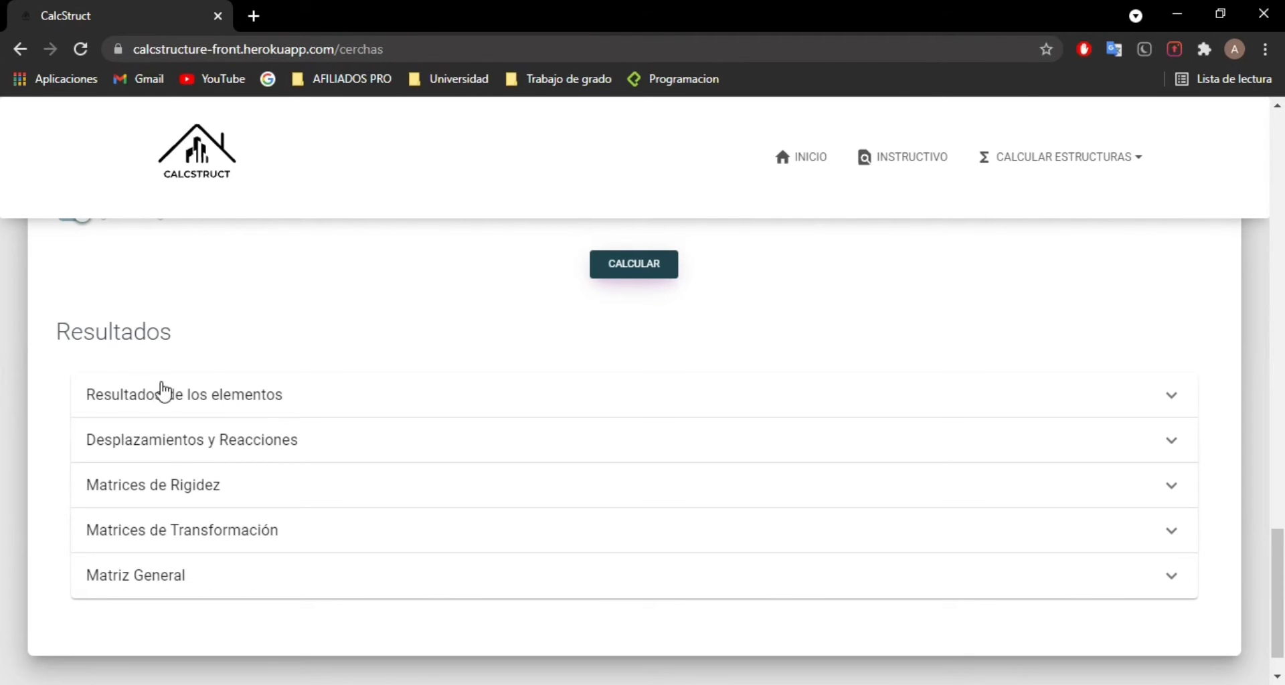
# Step: Expand Resultados de los elementos and examine Elemento 1's GDL, displacements, global forces and local forces
pyautogui.click(338, 405)
pyautogui.scroll(-1, 472, 419)
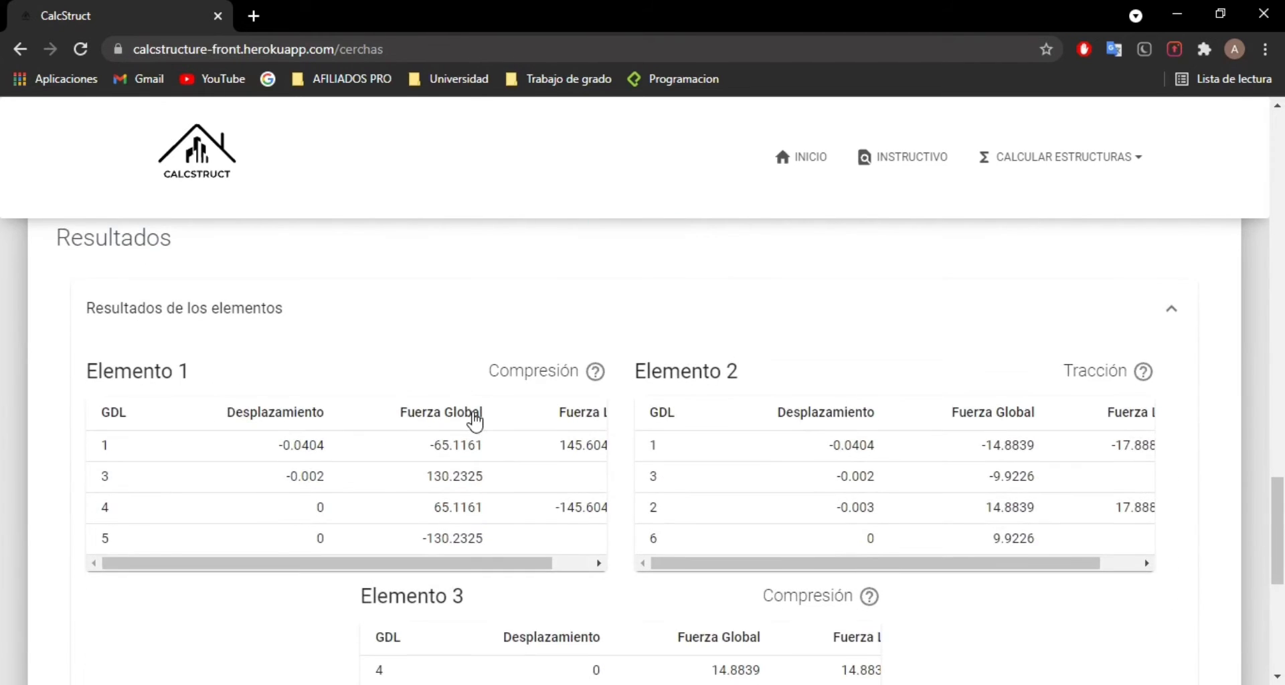
pyautogui.moveTo(170, 556); pyautogui.dragTo(111, 455)
pyautogui.moveTo(298, 565); pyautogui.dragTo(337, 564)
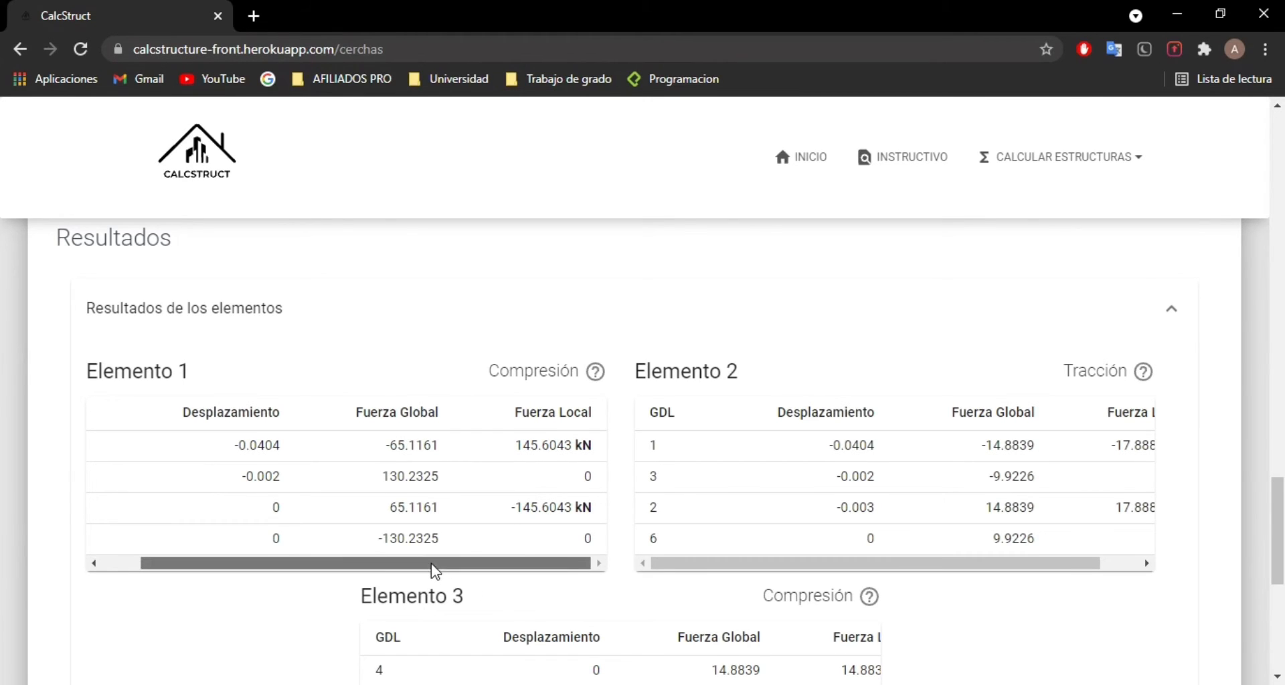
pyautogui.moveTo(441, 567); pyautogui.dragTo(508, 573)
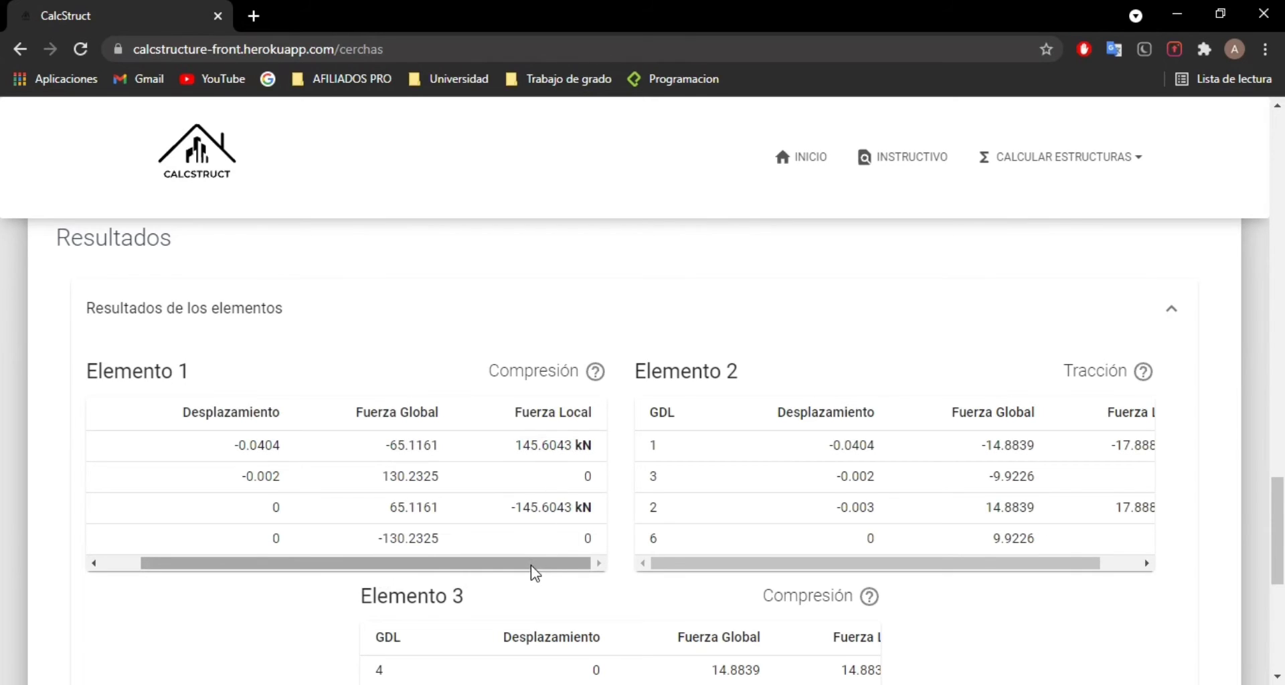
pyautogui.moveTo(531, 571); pyautogui.dragTo(167, 572)
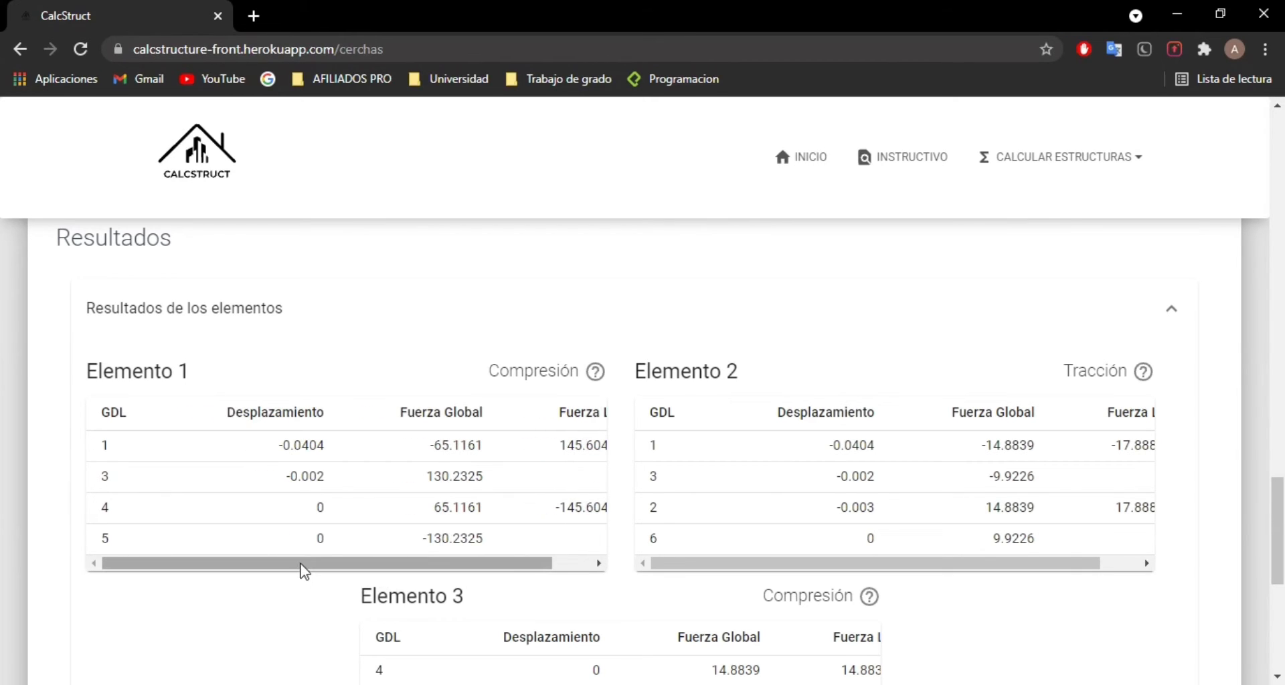
pyautogui.moveTo(302, 568); pyautogui.dragTo(135, 573)
pyautogui.moveTo(299, 569); pyautogui.dragTo(449, 574)
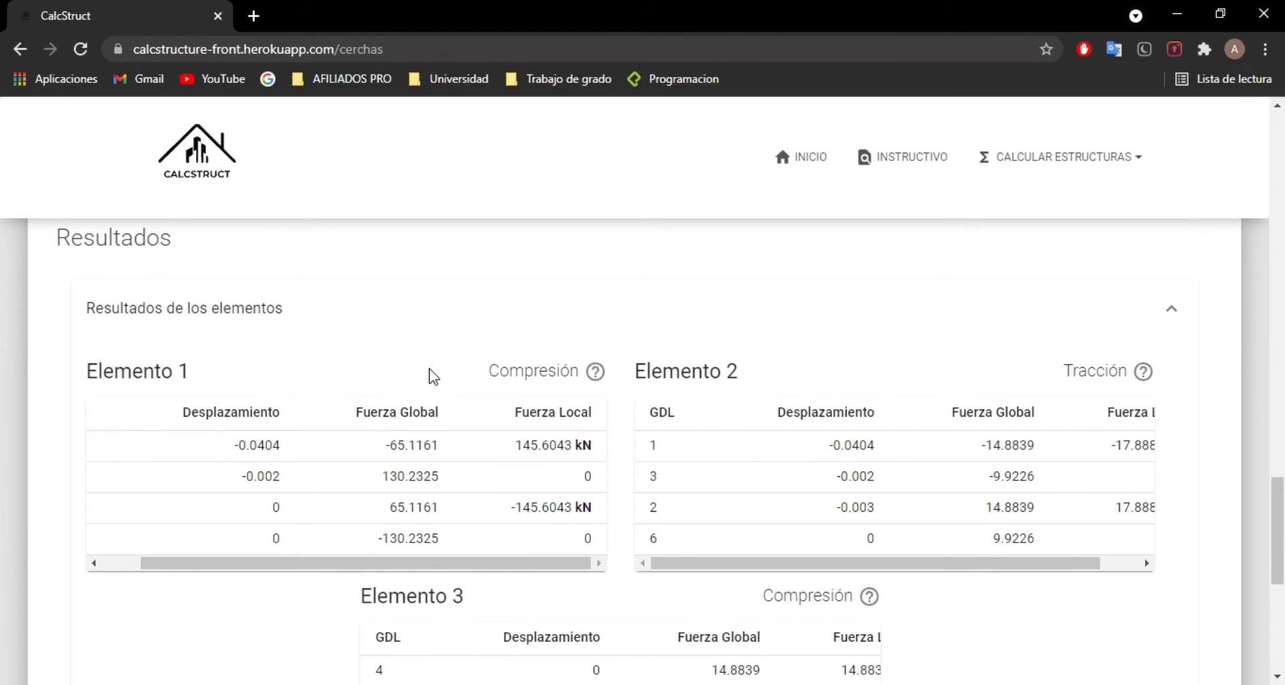
# Step: View the help diagrams for the axial force type of Elementos 1 and 2, and Elemento 2's Fuerza Local values
pyautogui.moveTo(490, 369)
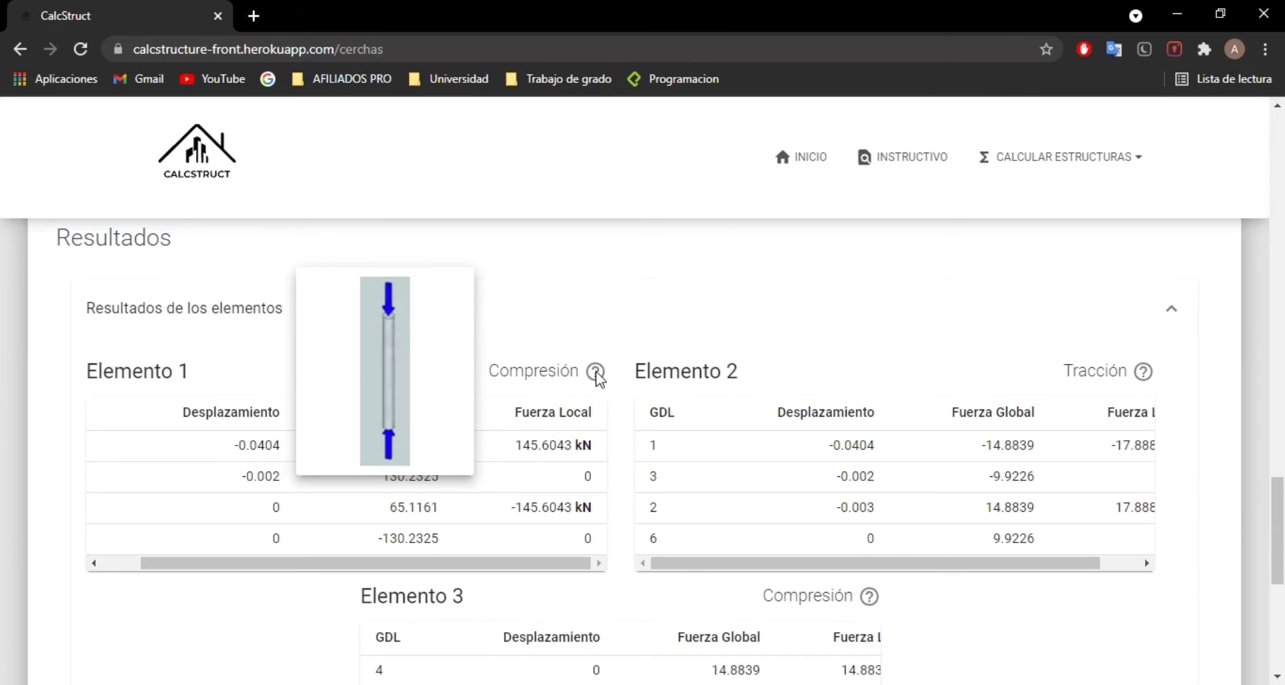
pyautogui.moveTo(1143, 373)
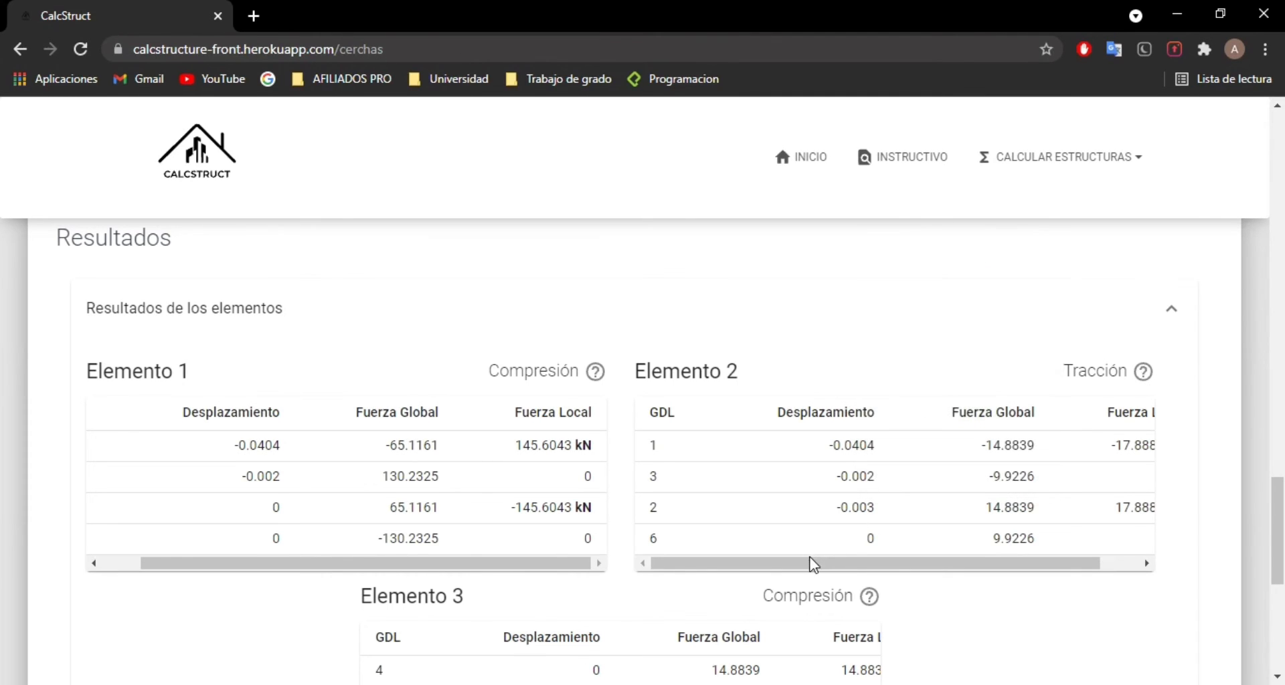
pyautogui.moveTo(812, 565); pyautogui.dragTo(904, 564)
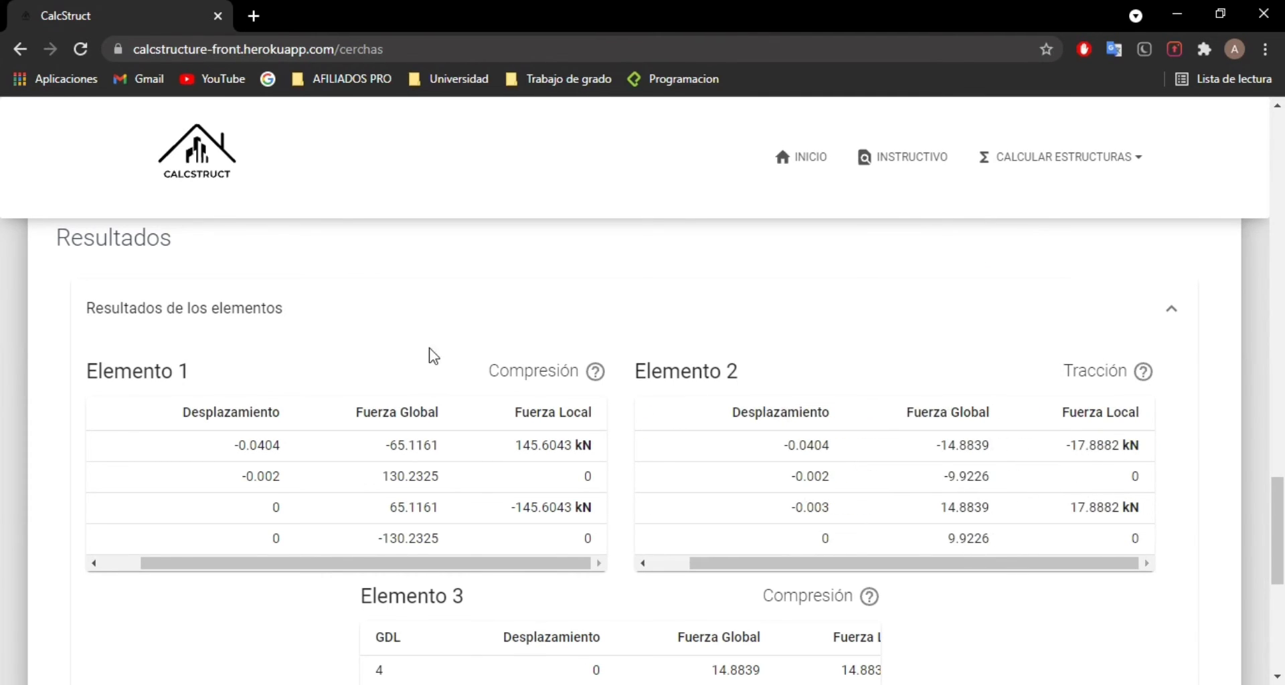
# Step: Collapse the element results and expand Desplazamientos y Reacciones
pyautogui.click(308, 308)
pyautogui.click(229, 393)
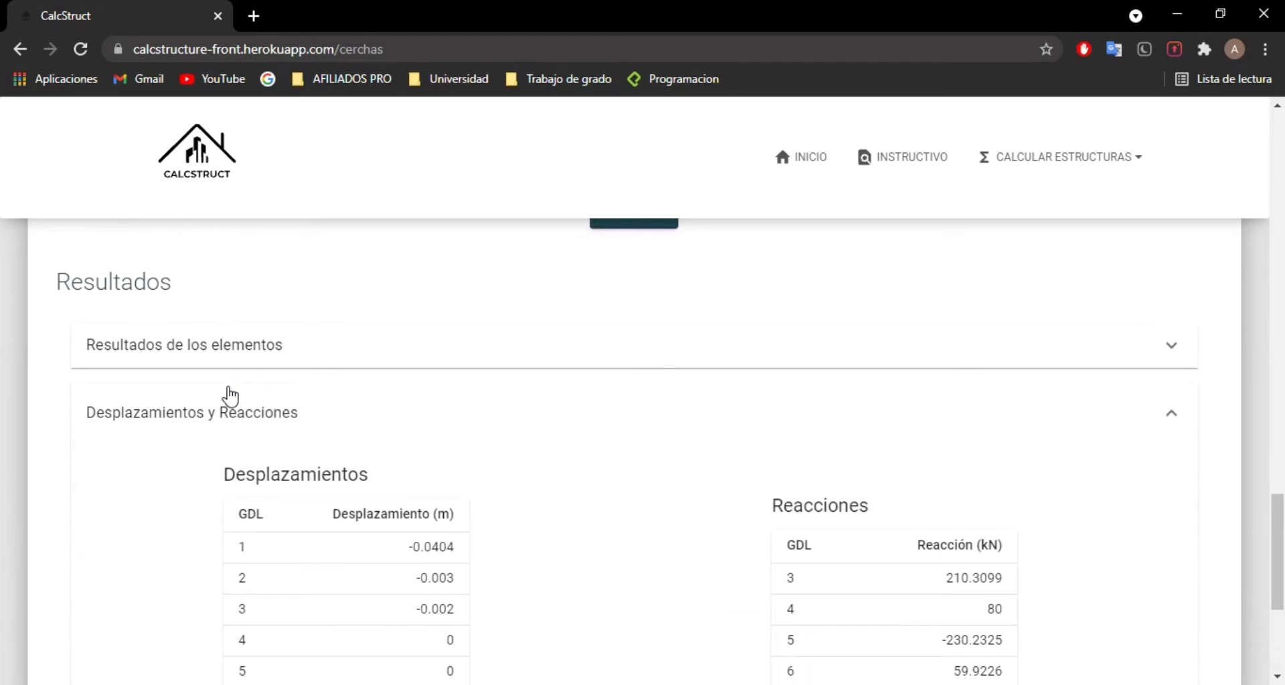
# Step: Examine the Desplazamientos and Reacciones tables by GDL, and collapse Desplazamientos y Reacciones
pyautogui.scroll(-3, 535, 389)
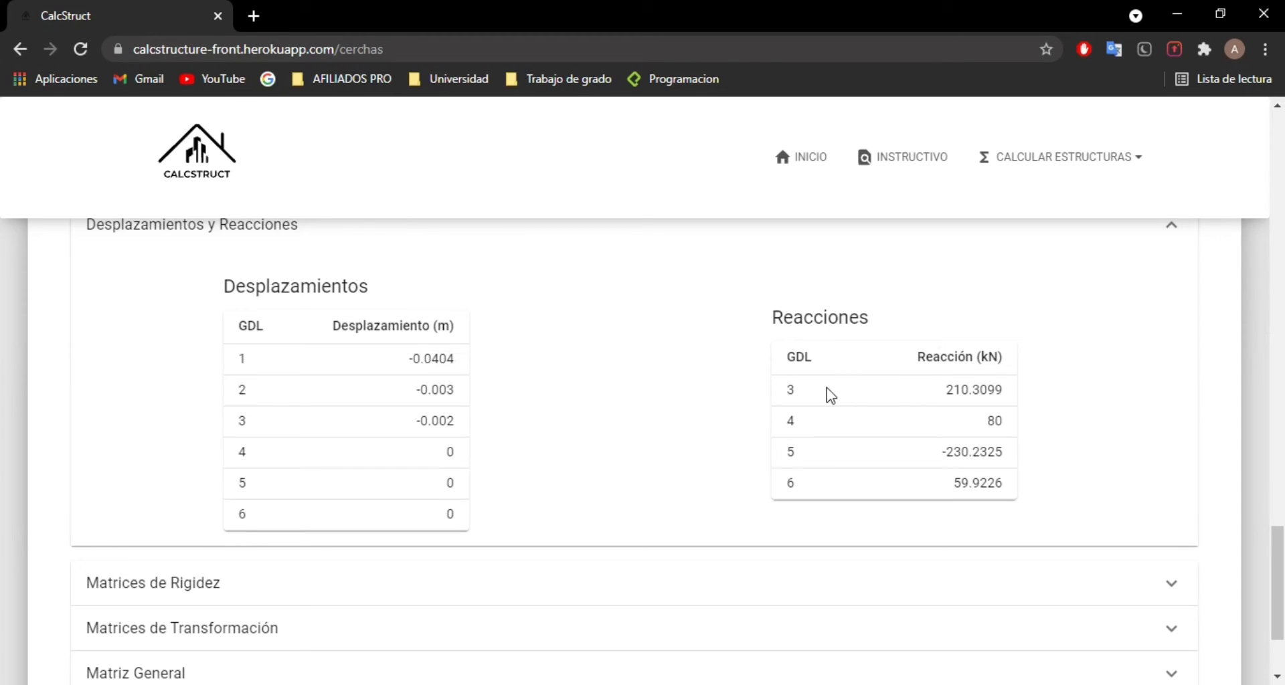
pyautogui.scroll(2, 430, 358)
pyautogui.click(150, 361)
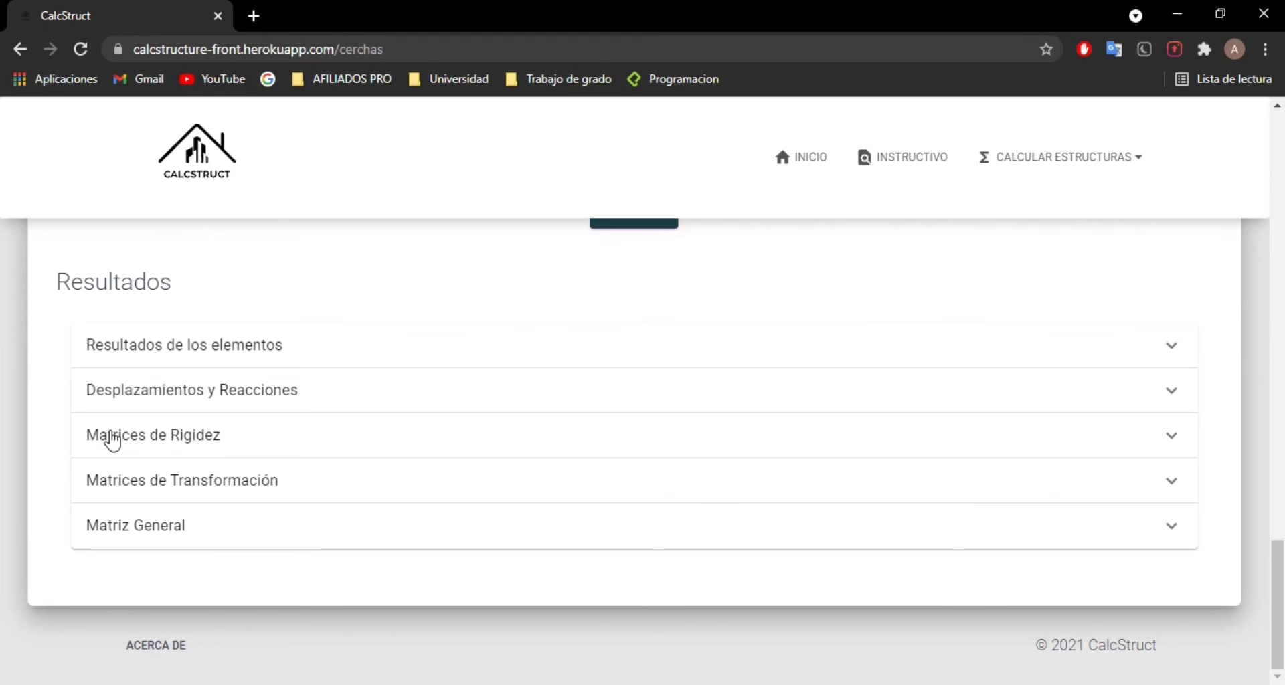
# Step: Examine each element's matrix in Matrices de Rigidez and in Matrices de Transformación, collapsing each section after viewing it
pyautogui.click(338, 436)
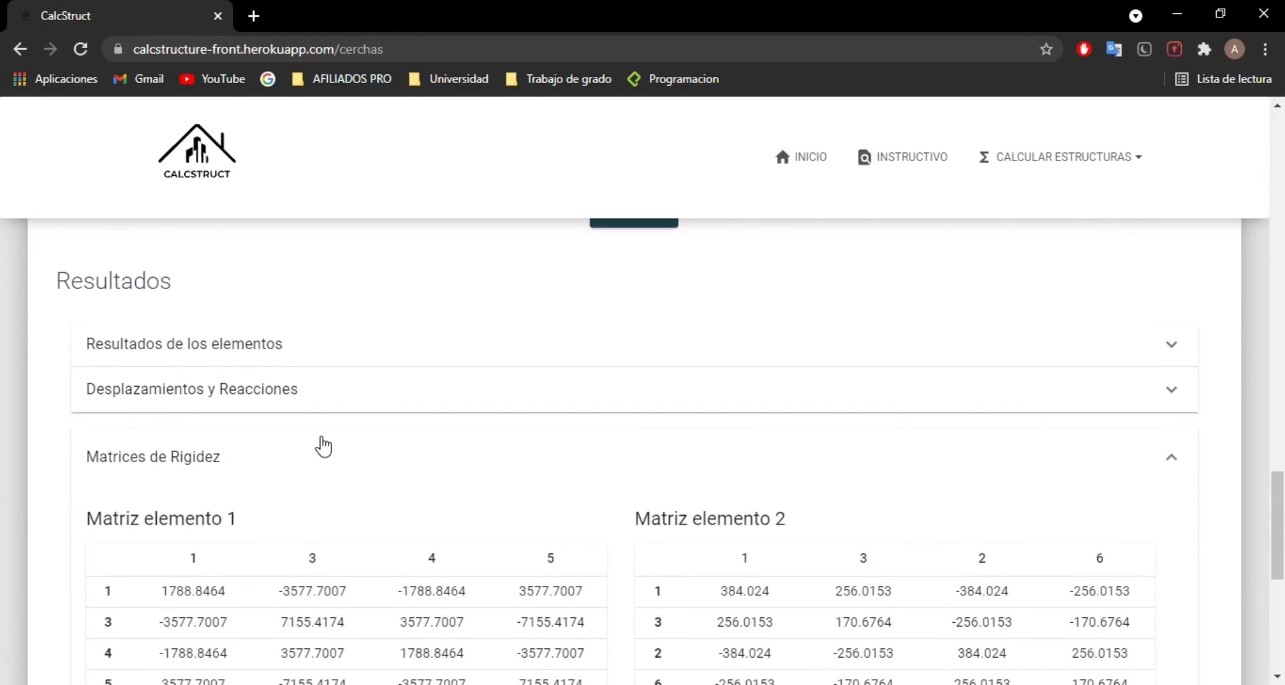
pyautogui.scroll(-3, 318, 443)
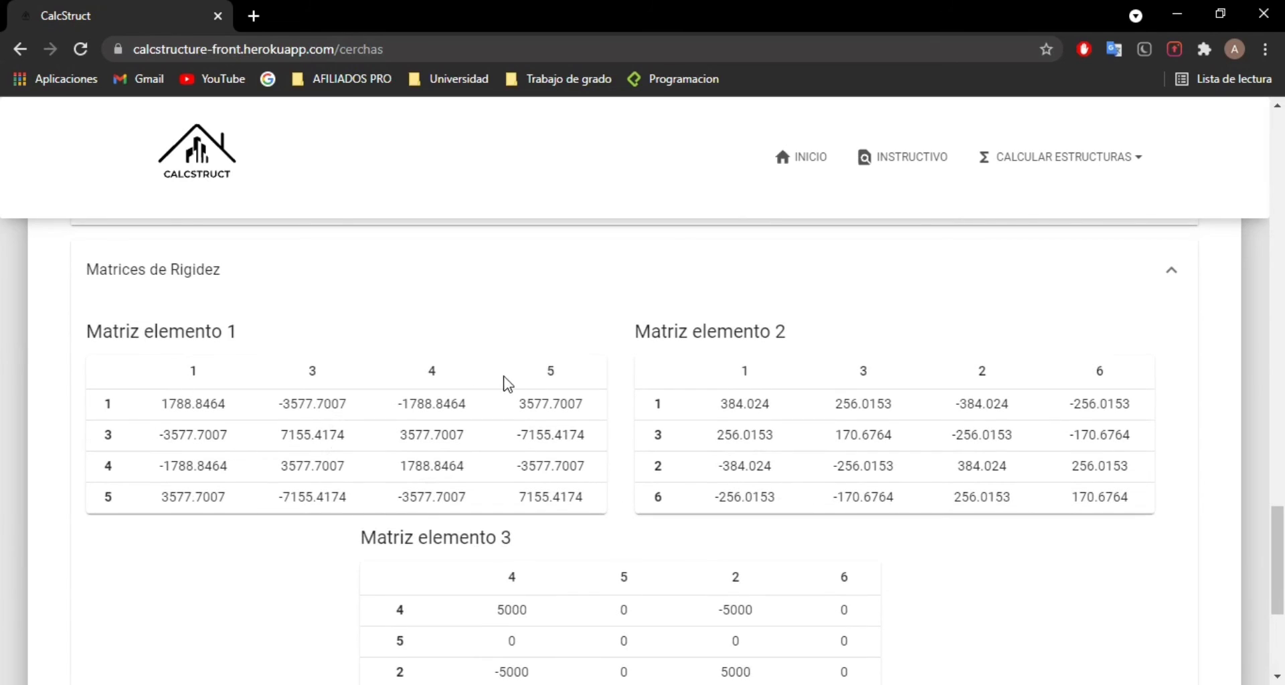
pyautogui.click(255, 265)
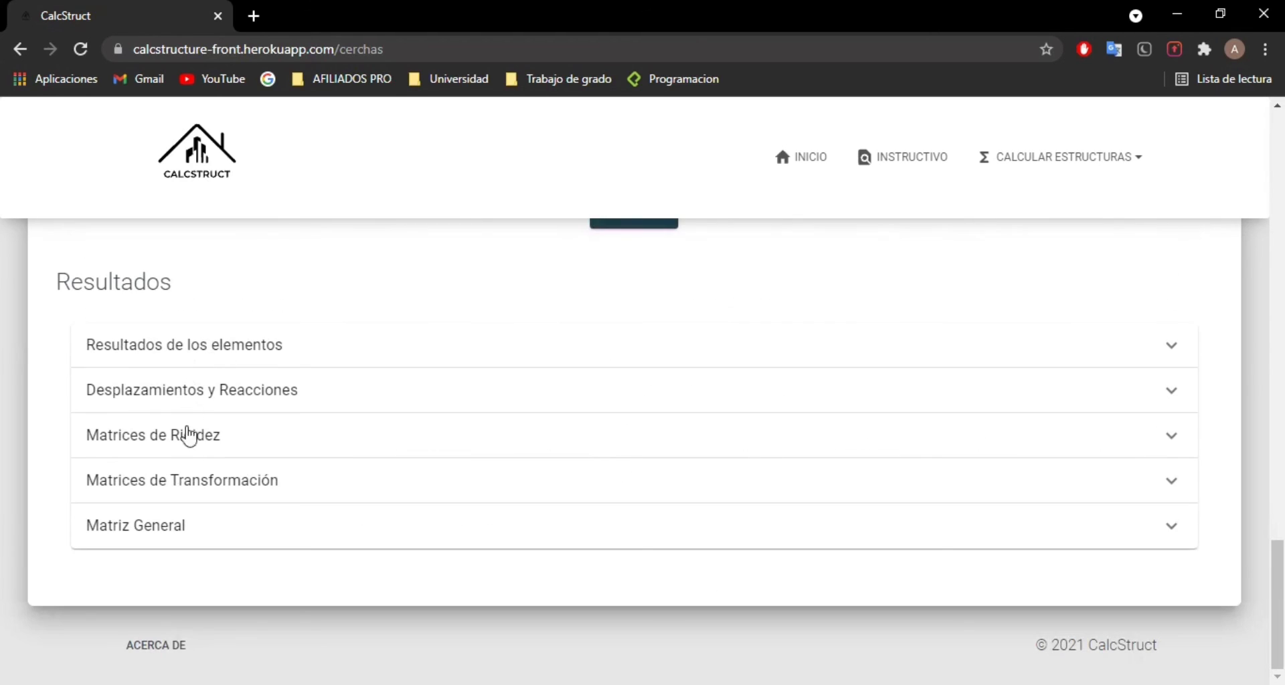
pyautogui.click(182, 476)
pyautogui.scroll(-4, 337, 425)
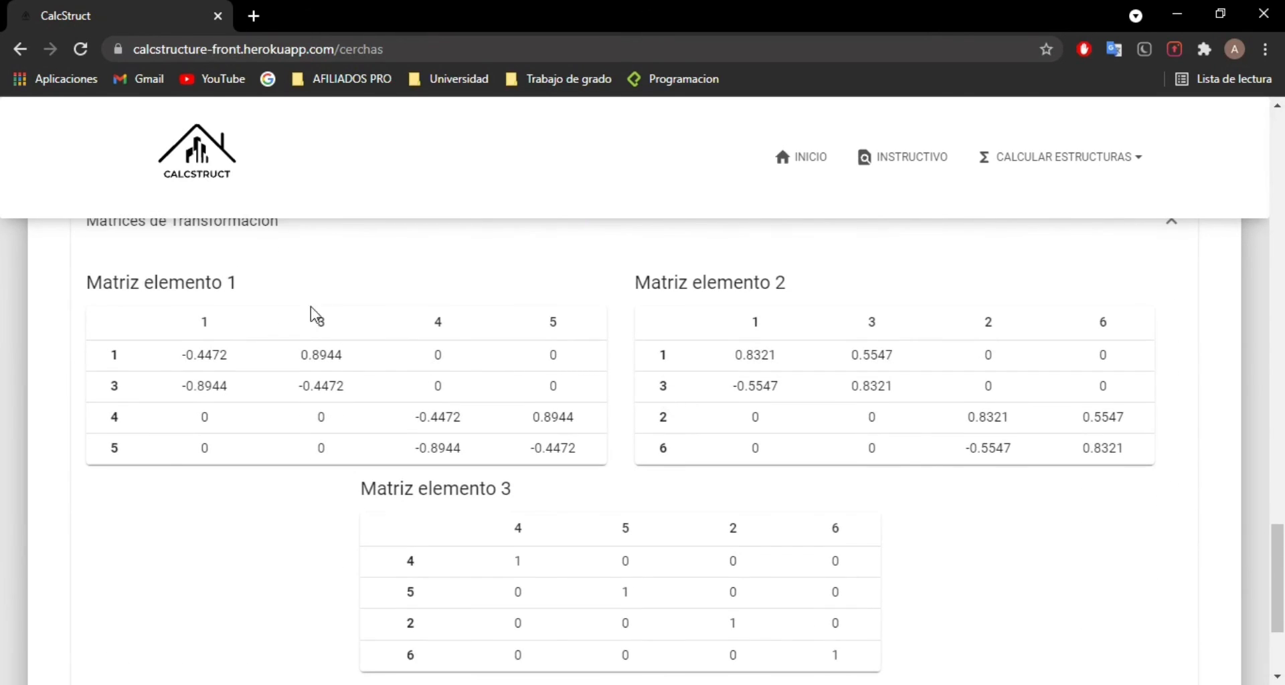
pyautogui.click(246, 231)
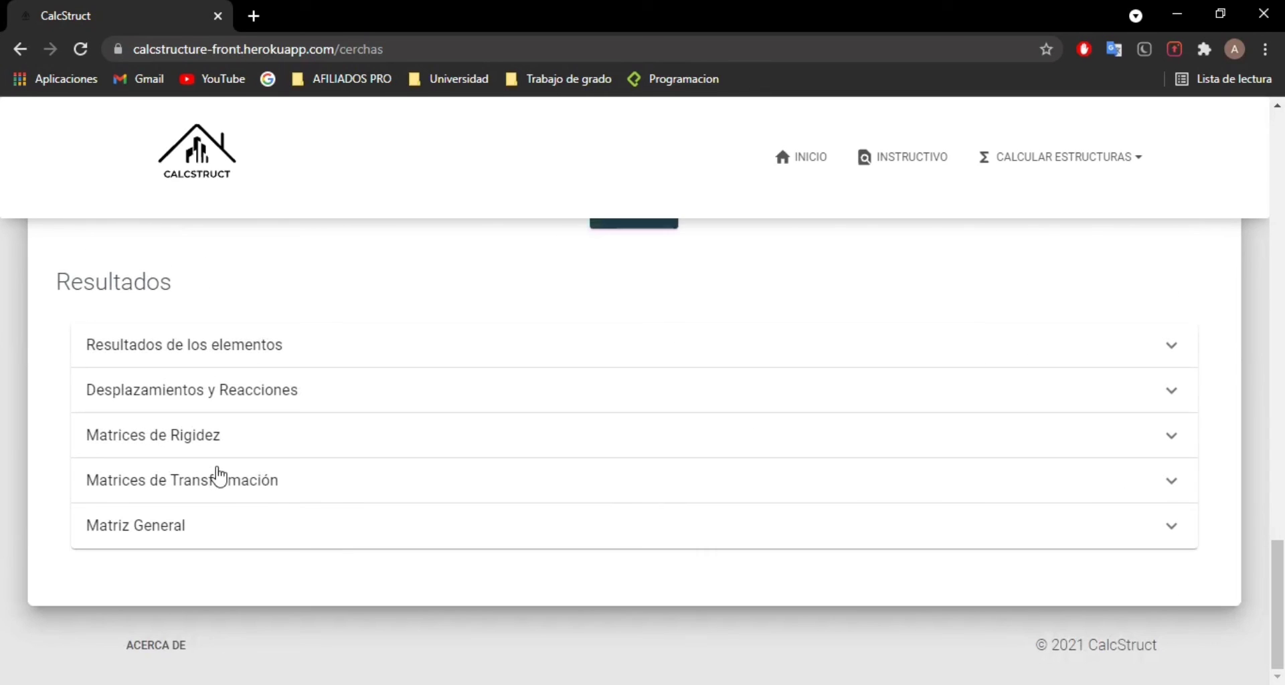
# Step: Examine Matriz General with its Kaa, Kab, Kba, Kbb and inverted Kaa matrices, and collapse the section
pyautogui.click(214, 533)
pyautogui.scroll(-4, 473, 405)
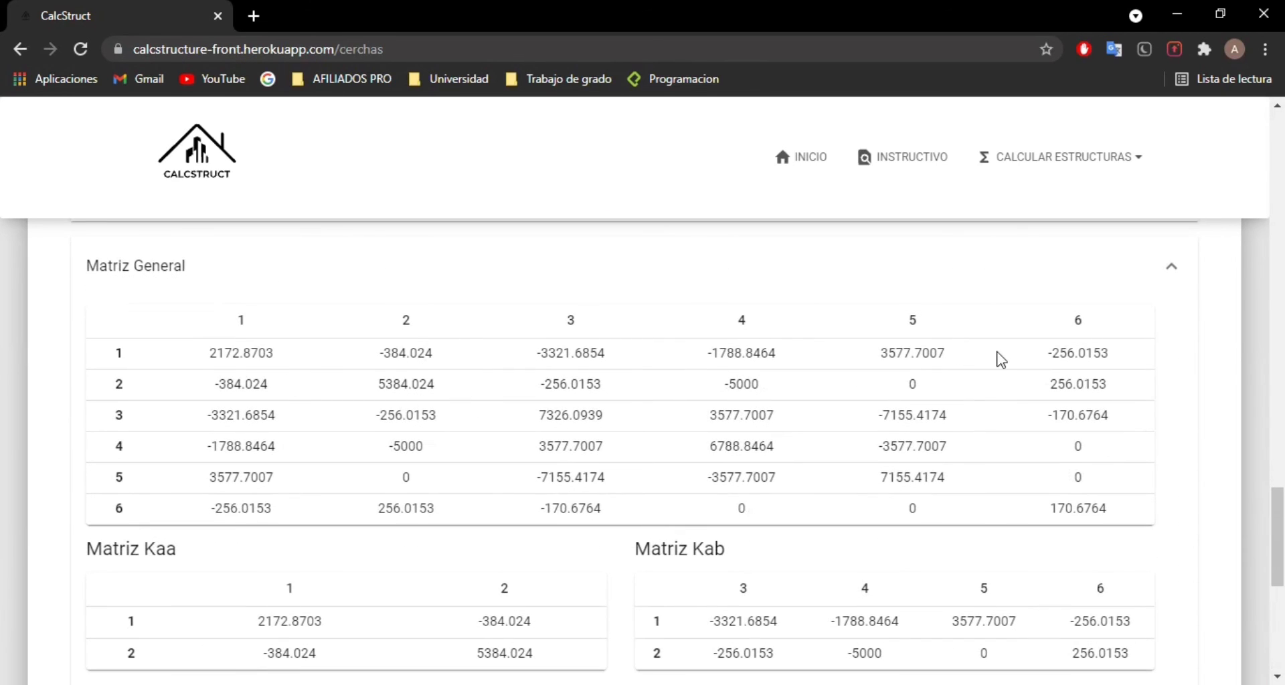
pyautogui.scroll(-3, 462, 445)
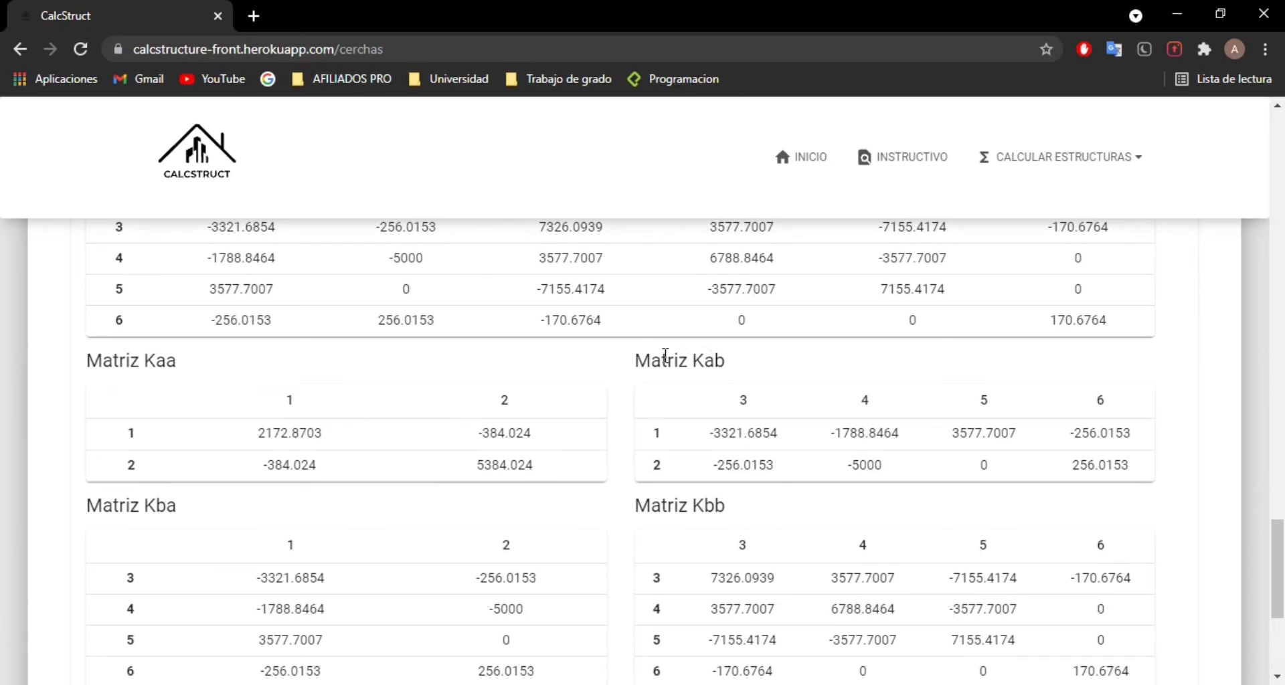
pyautogui.scroll(-4, 730, 383)
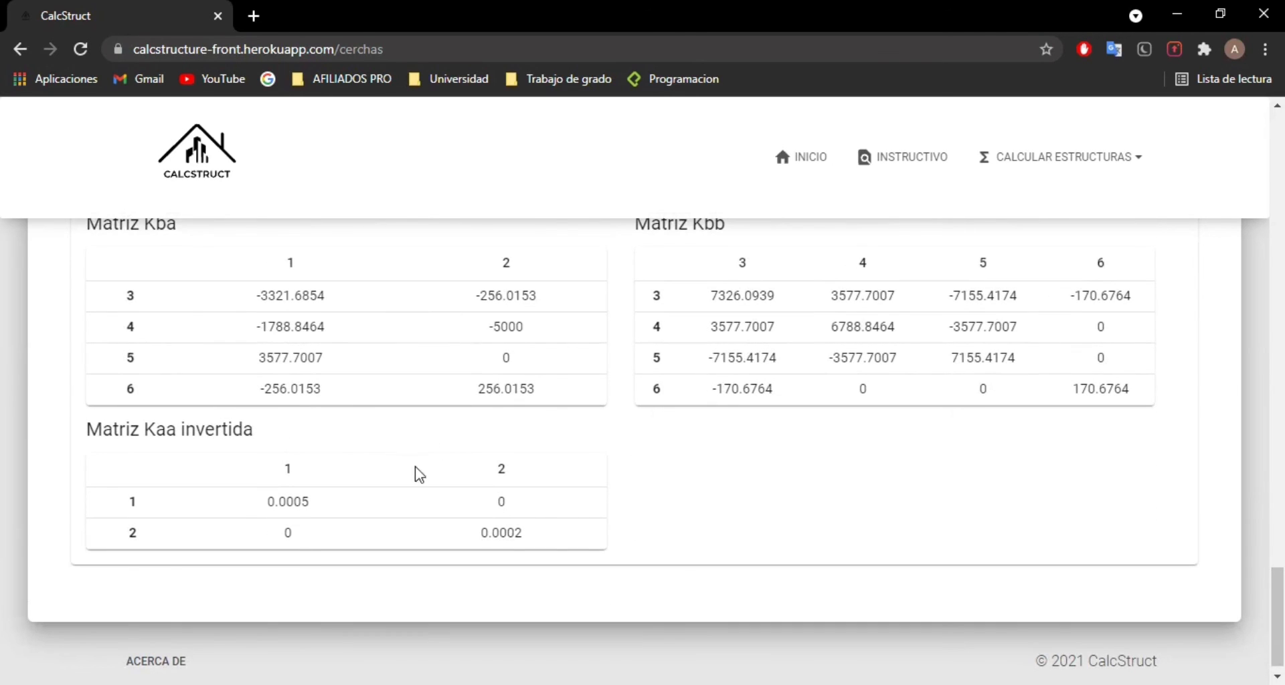
pyautogui.doubleClick(286, 533)
pyautogui.click(631, 506)
pyautogui.scroll(3, 634, 507)
pyautogui.scroll(1, 823, 364)
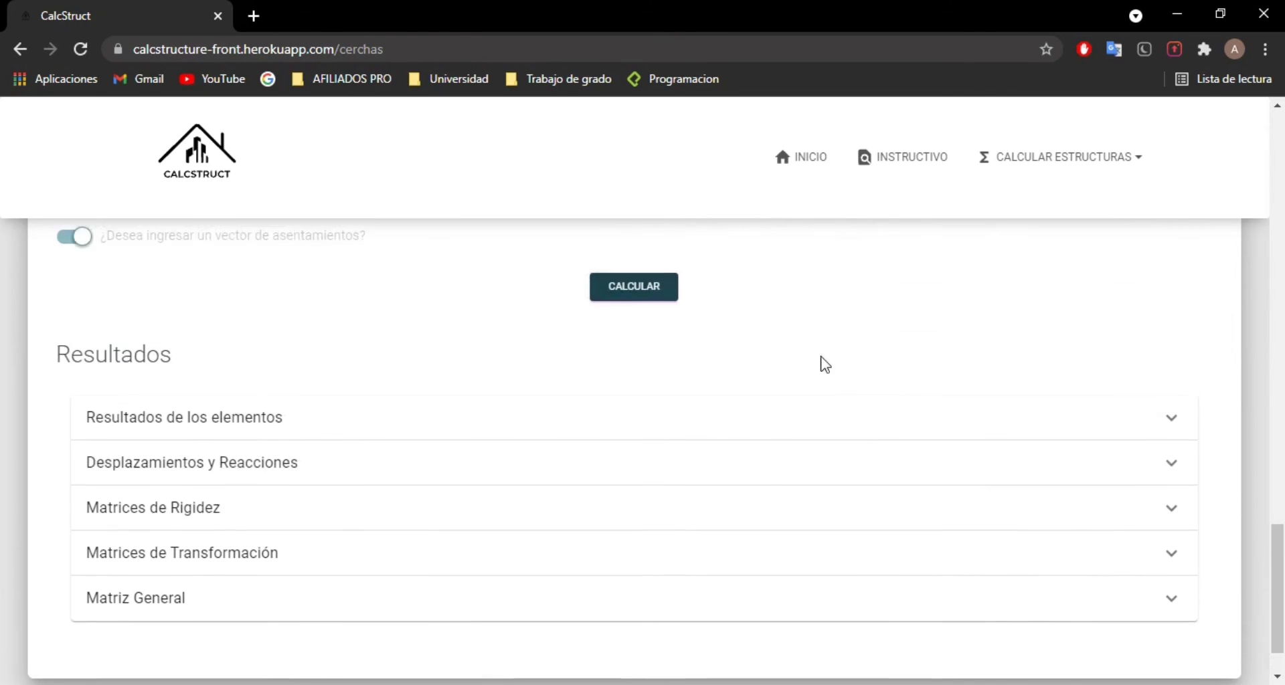
# Step: Return to the Calcular Cercha inputs and clear all the truss data
pyautogui.scroll(-1, 750, 366)
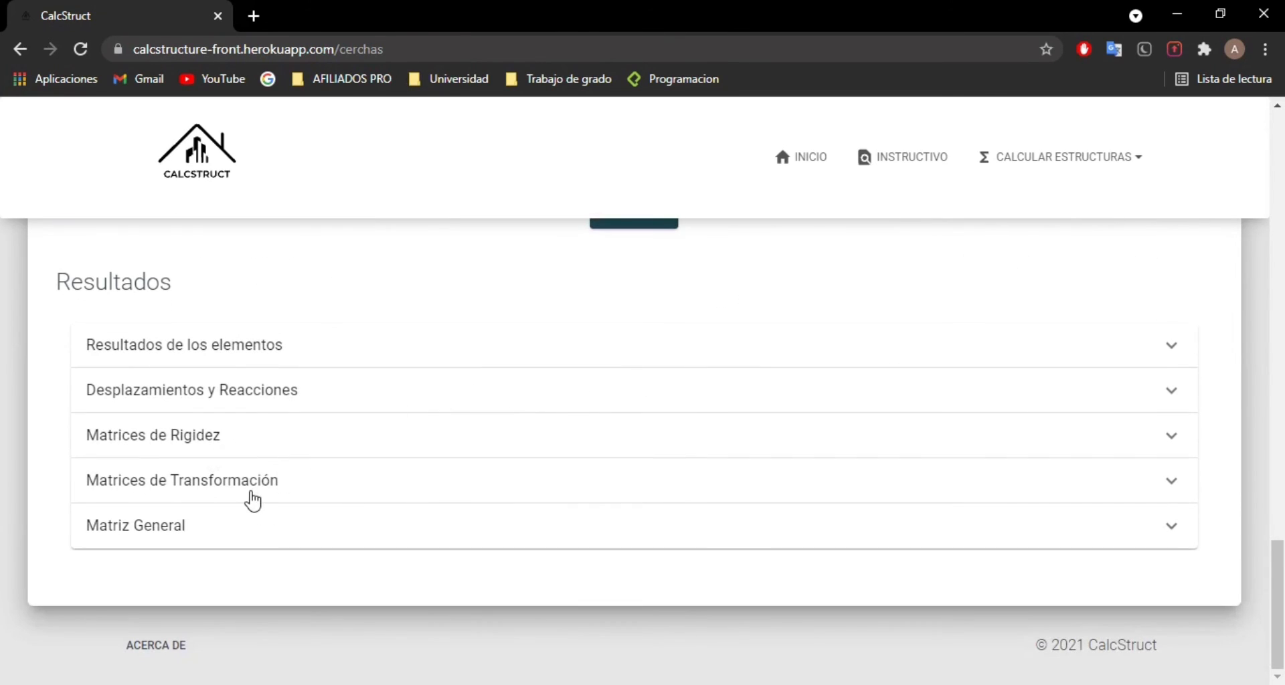
pyautogui.scroll(4, 912, 457)
pyautogui.scroll(3, 795, 462)
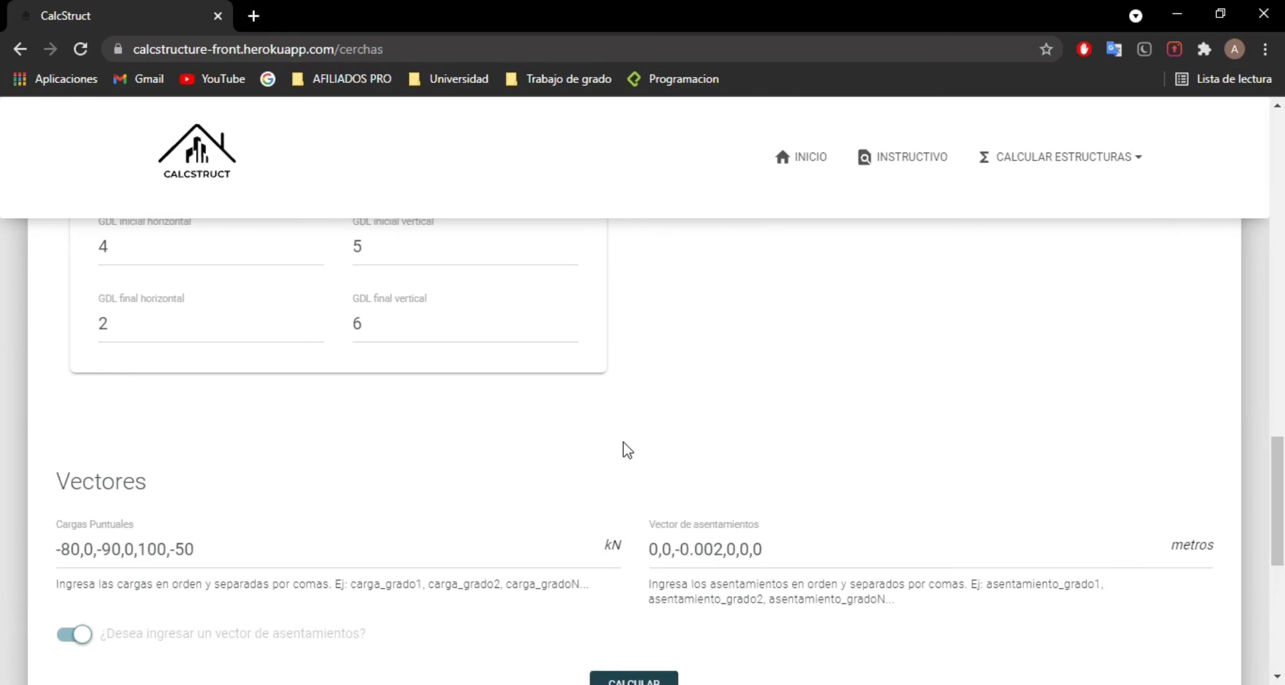
pyautogui.scroll(6, 628, 451)
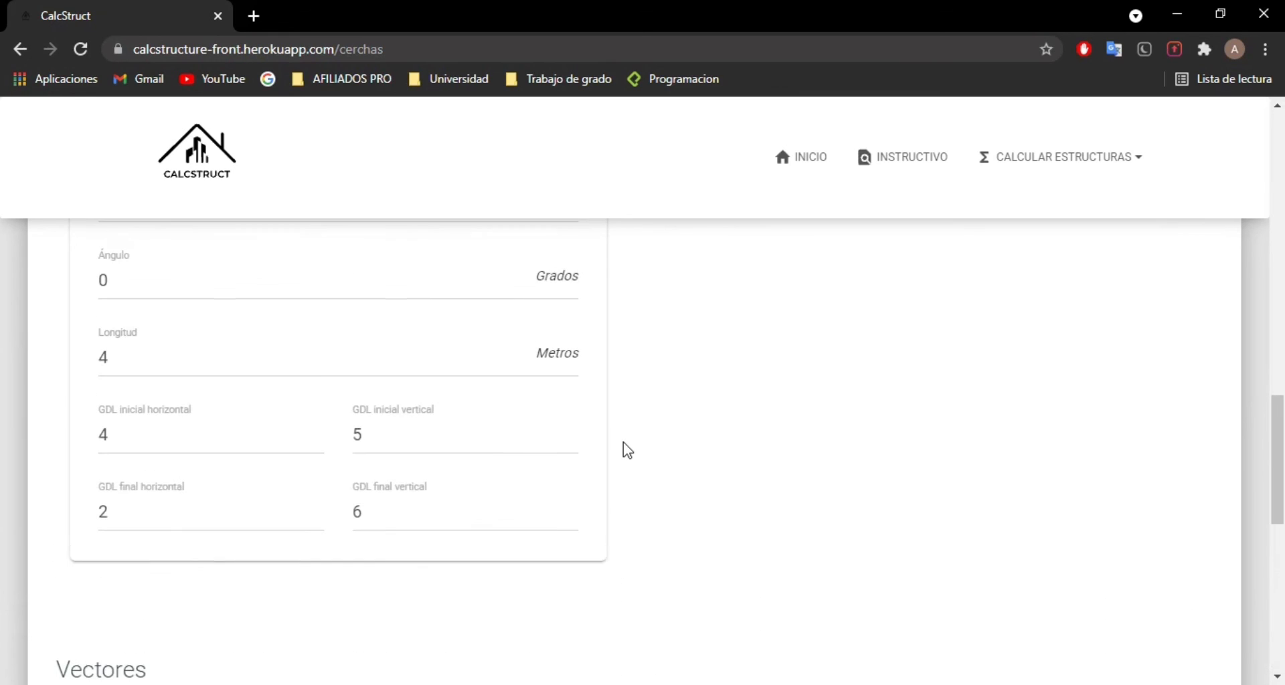
pyautogui.moveTo(1284, 441); pyautogui.dragTo(1280, 264)
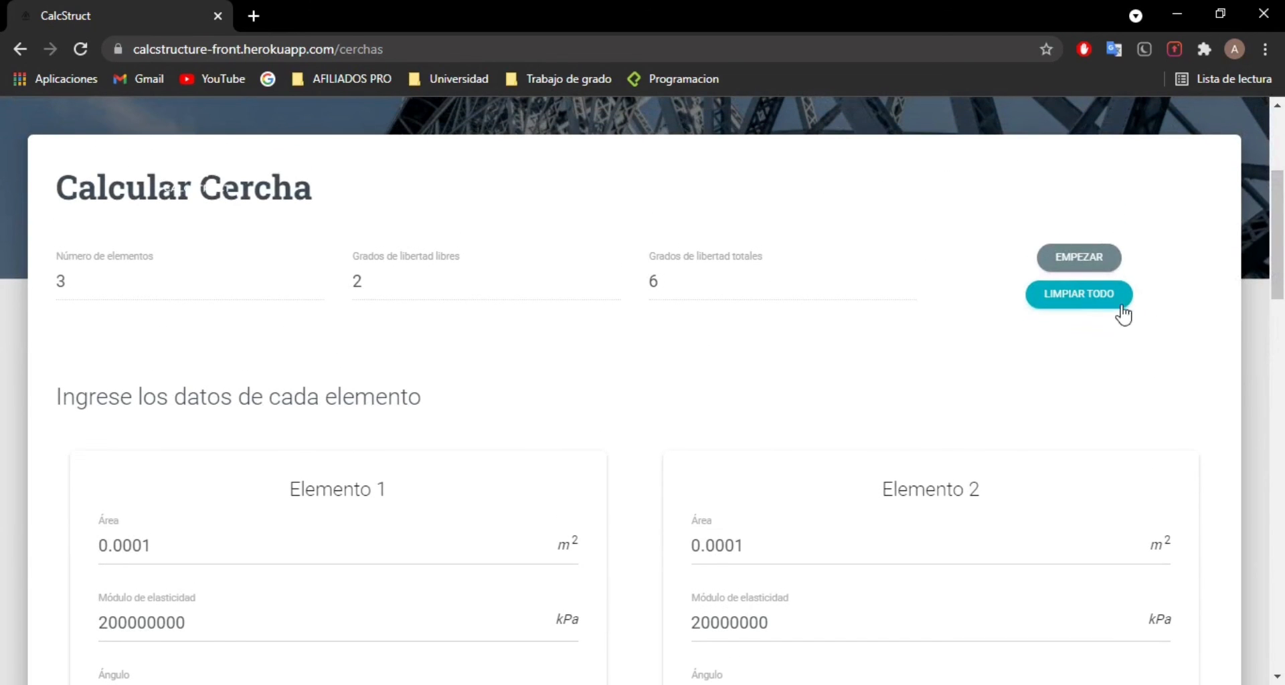
pyautogui.click(1064, 301)
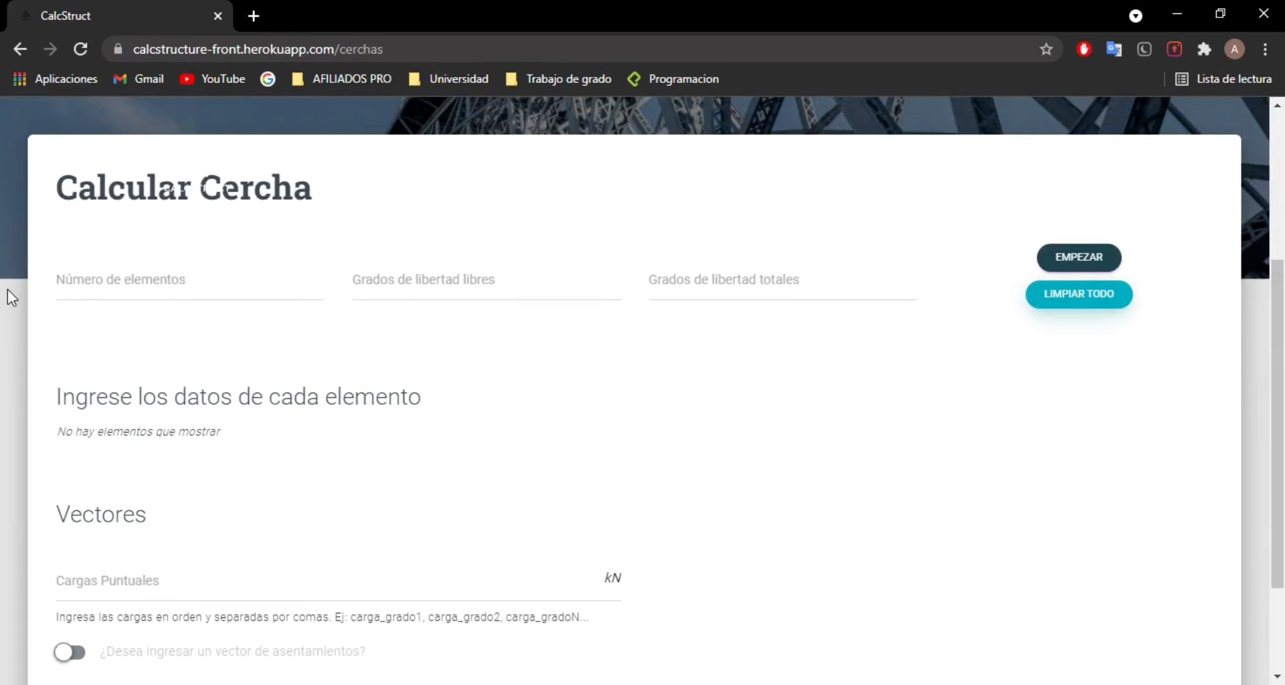